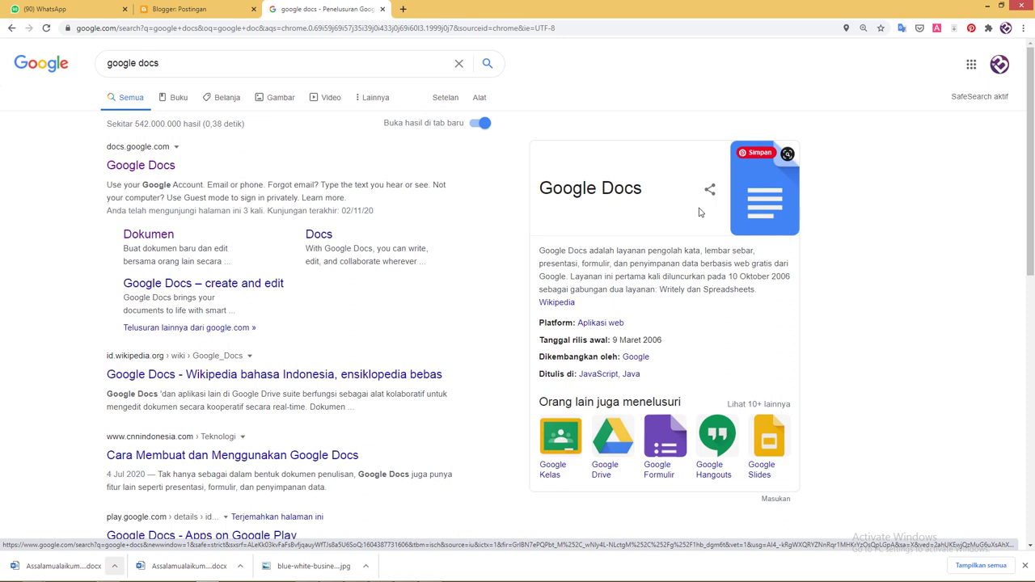
Open Google Docs from the search results and start a new Blank document.
{"action": "left_click", "coordinate": [157, 170]}
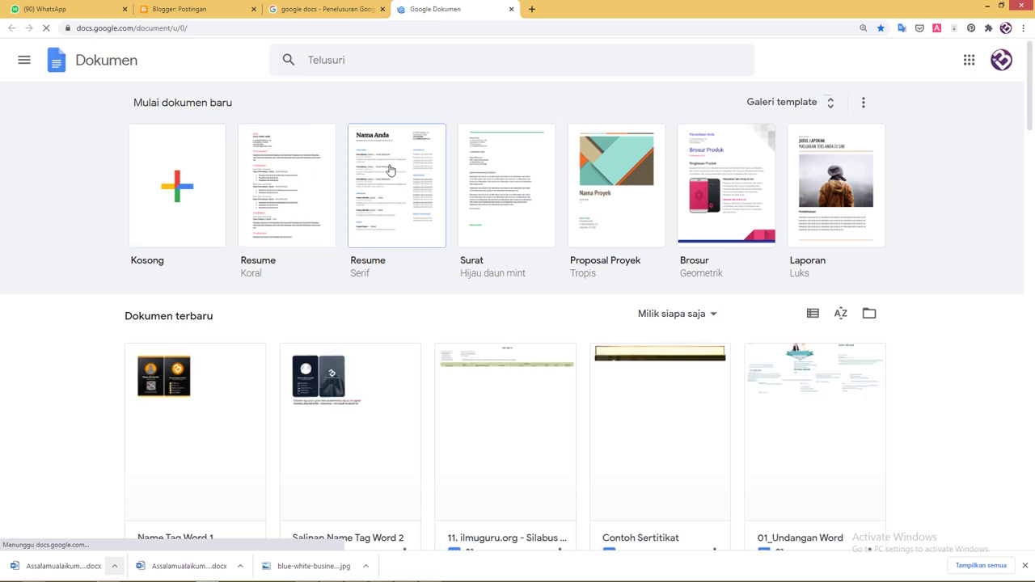
{"action": "scroll", "coordinate": [432, 224], "scroll_direction": "down", "scroll_amount": 2}
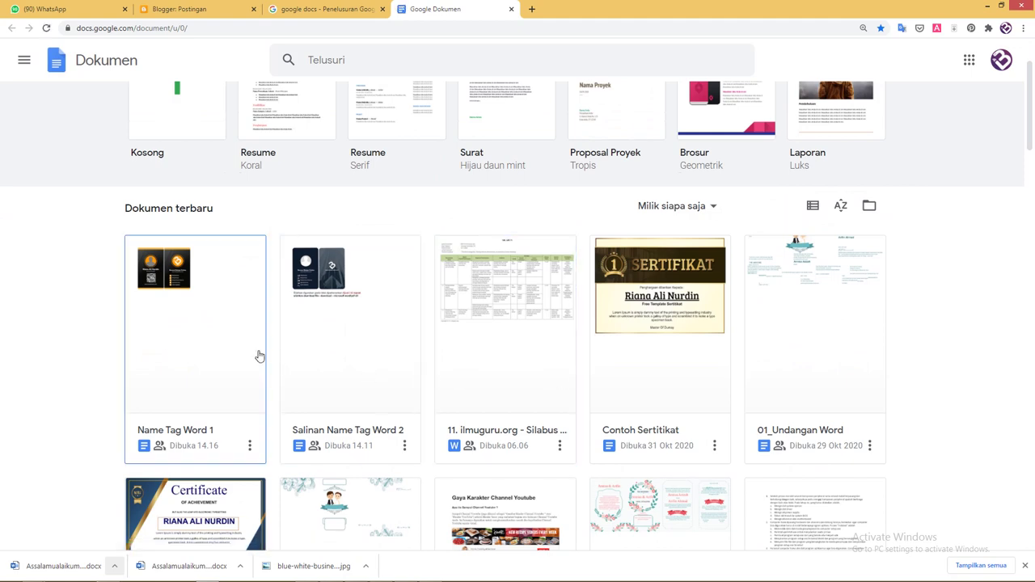
{"action": "scroll", "coordinate": [338, 365], "scroll_direction": "down", "scroll_amount": 2}
{"action": "scroll", "coordinate": [338, 365], "scroll_direction": "up", "scroll_amount": 4}
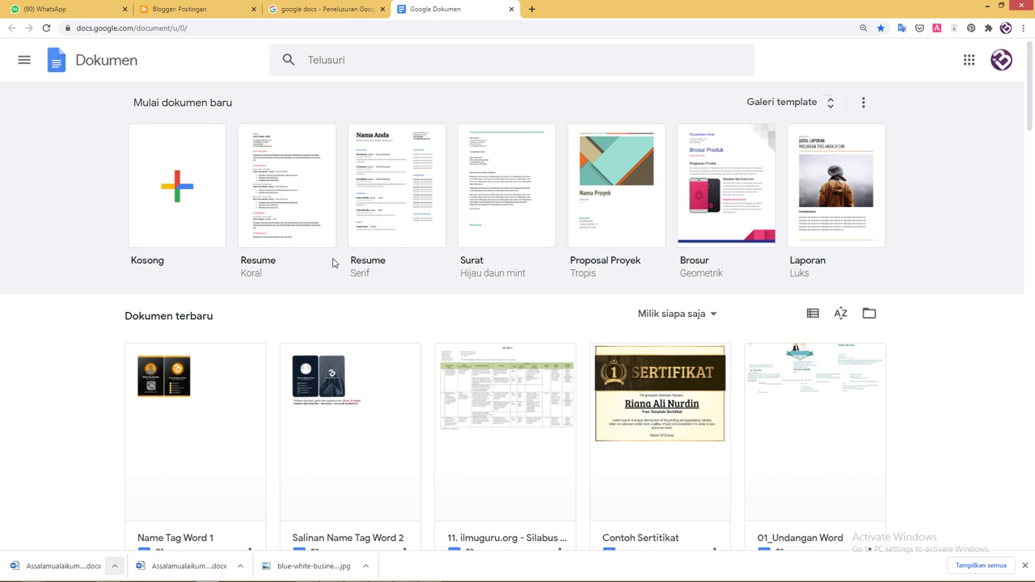
{"action": "left_click", "coordinate": [165, 168]}
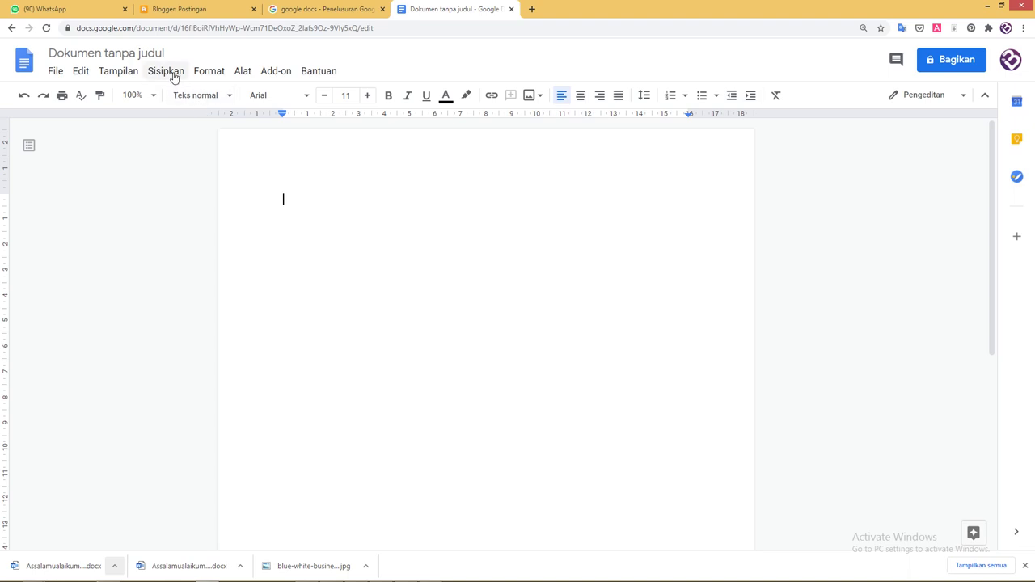
Create a new drawing from the Insert > Drawing menu.
{"action": "left_click", "coordinate": [172, 75]}
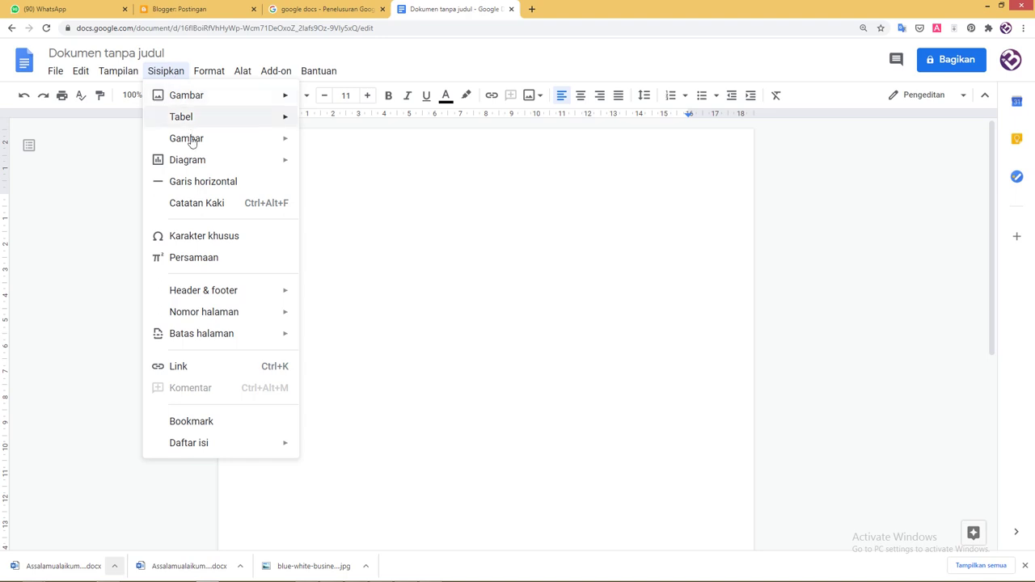
{"action": "mouse_move", "coordinate": [207, 146]}
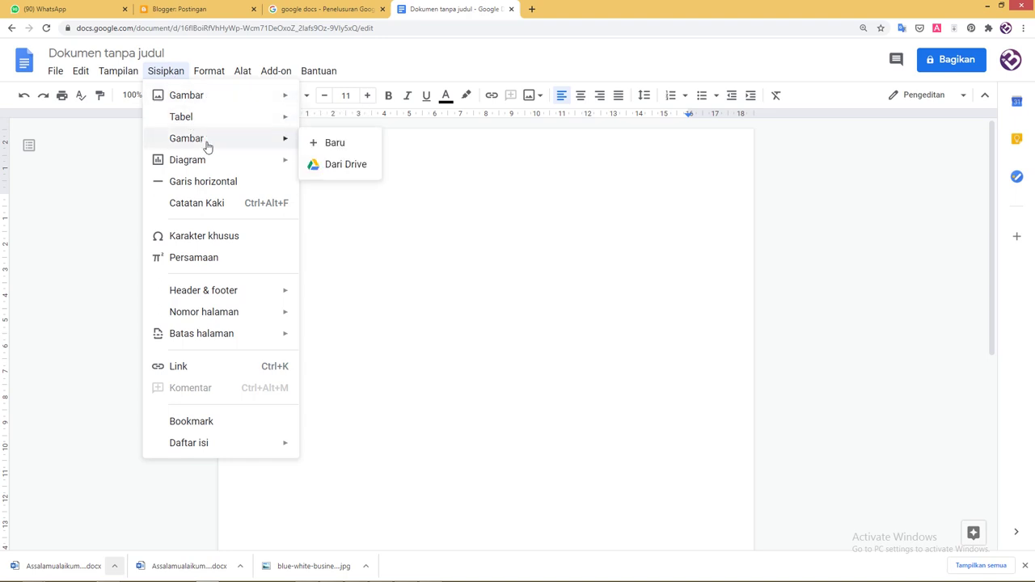
{"action": "left_click", "coordinate": [333, 145]}
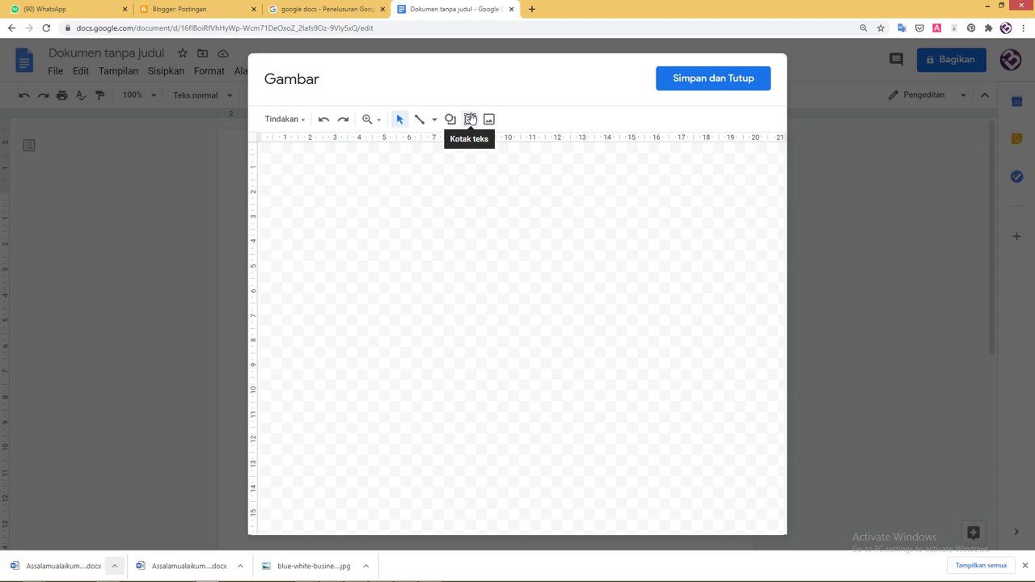
Upload the bg image from the Pictures folder onto the drawing canvas.
{"action": "left_click", "coordinate": [490, 121]}
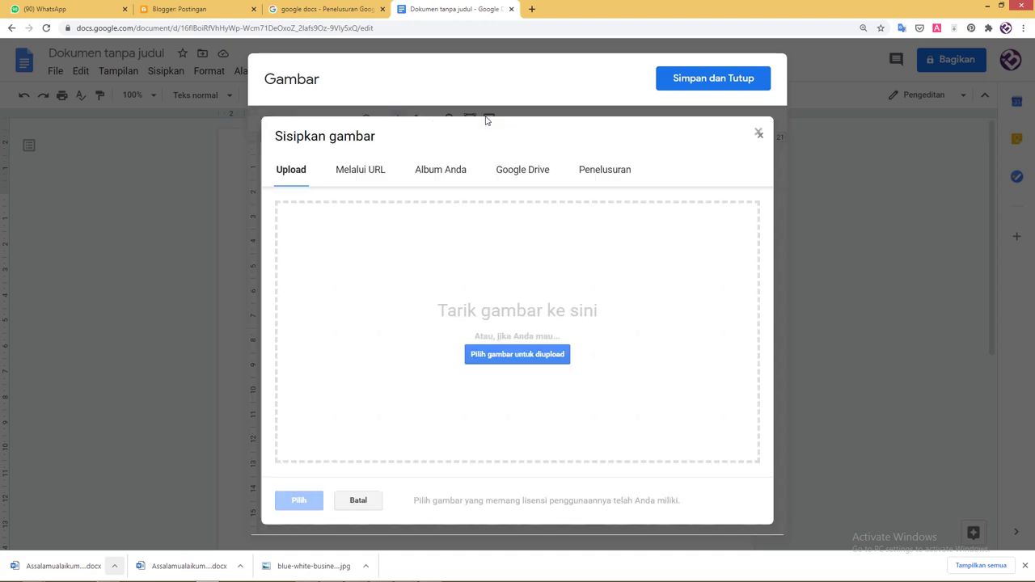
{"action": "left_click", "coordinate": [524, 354]}
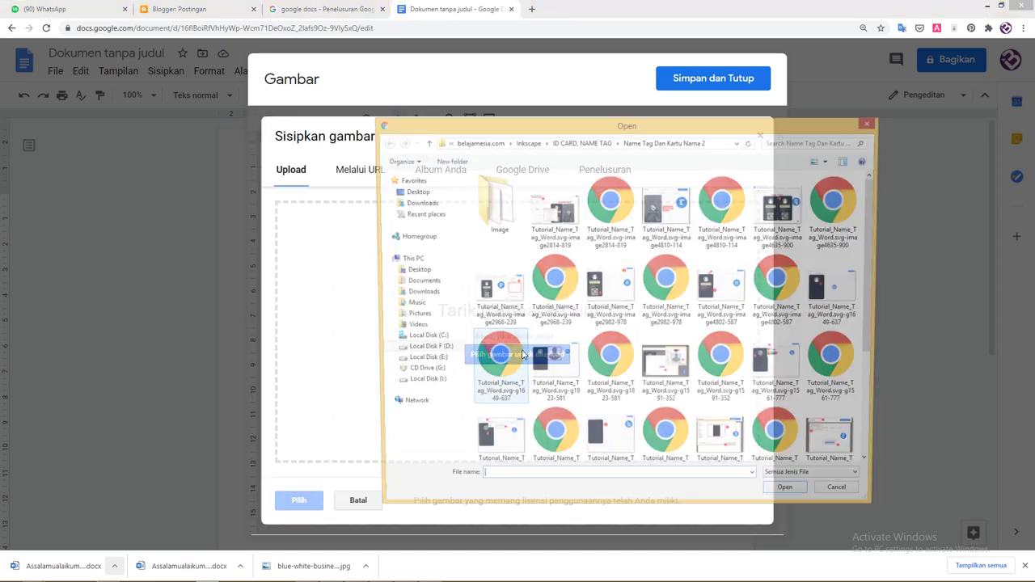
{"action": "left_click", "coordinate": [415, 317]}
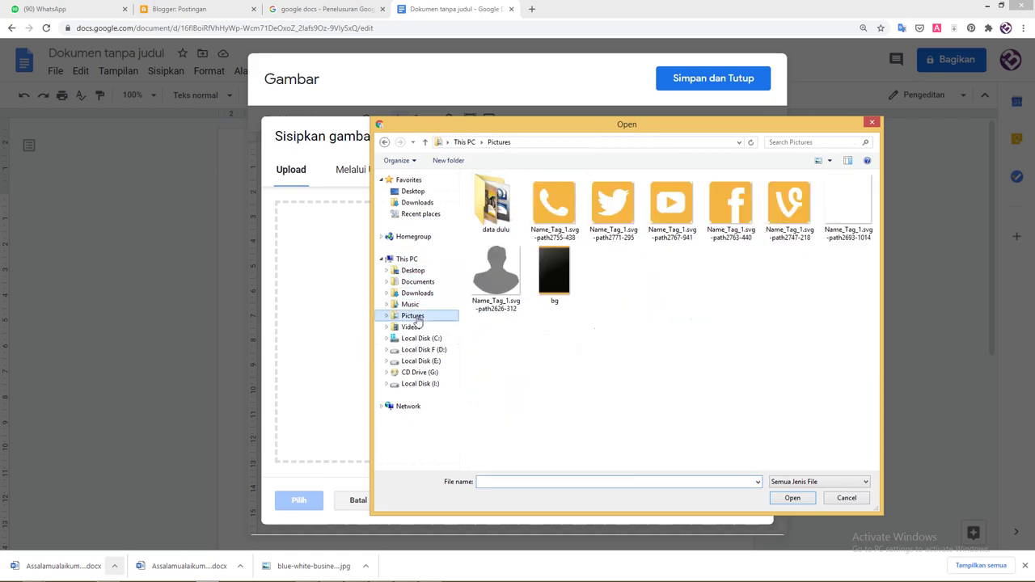
{"action": "left_click", "coordinate": [544, 293]}
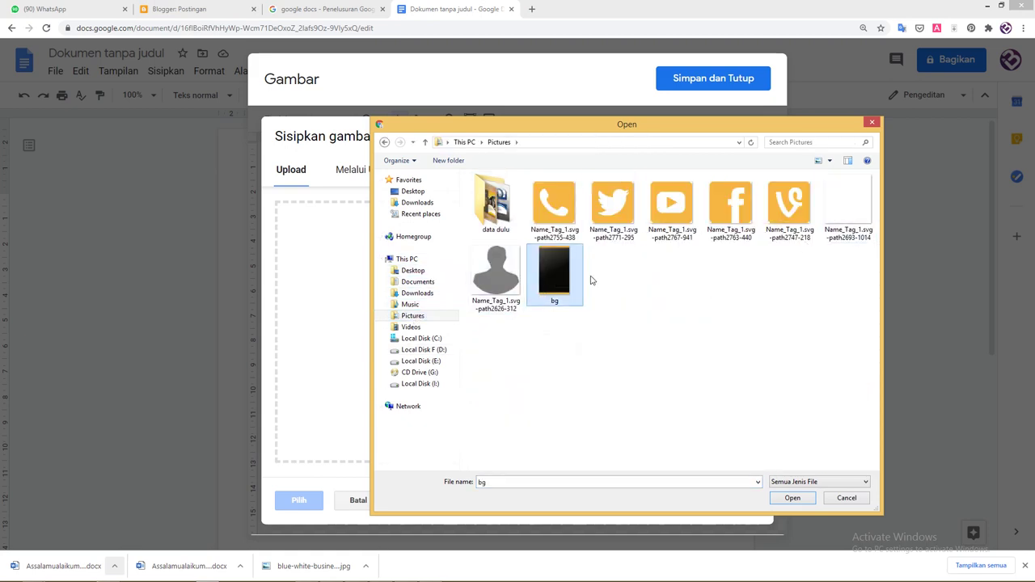
{"action": "left_click", "coordinate": [793, 500]}
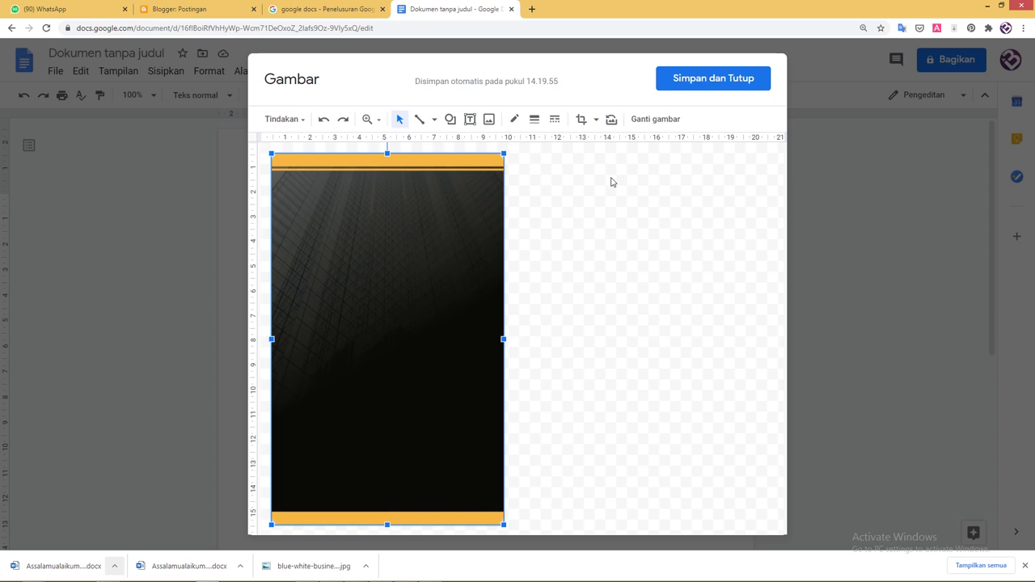
Save and close the drawing so it is inserted into the document.
{"action": "left_click", "coordinate": [694, 86]}
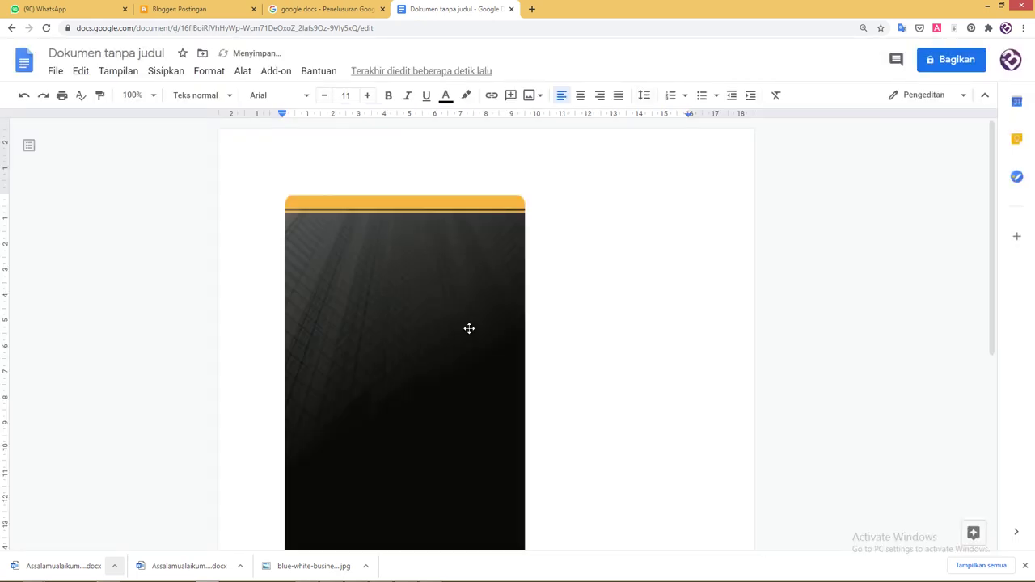
{"action": "scroll", "coordinate": [577, 253], "scroll_direction": "down", "scroll_amount": 3}
{"action": "scroll", "coordinate": [562, 251], "scroll_direction": "up", "scroll_amount": 2}
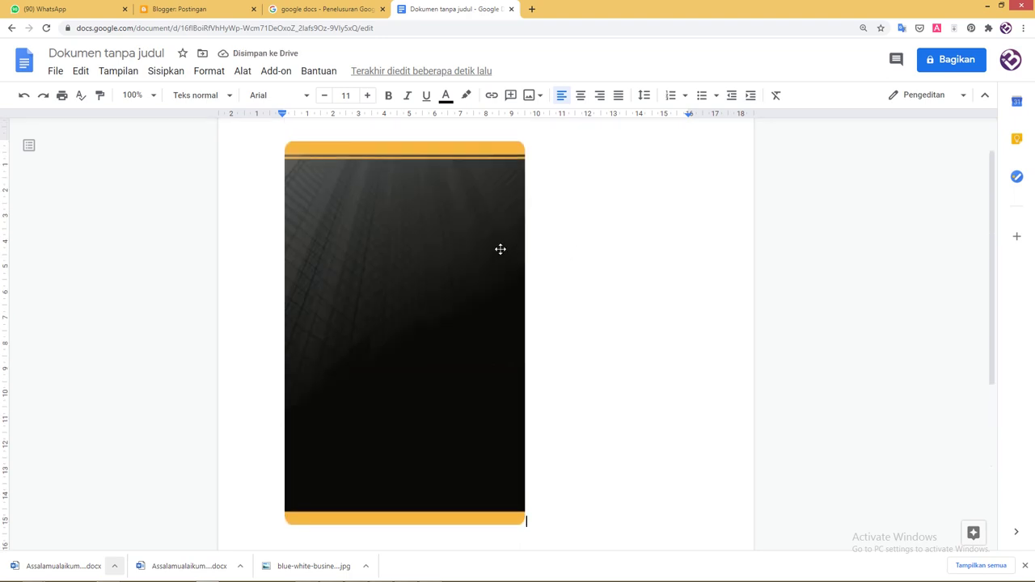
{"action": "key", "text": "ctrl+minus"}
{"action": "key", "text": "ctrl+minus"}
{"action": "key", "text": "ctrl+minus"}
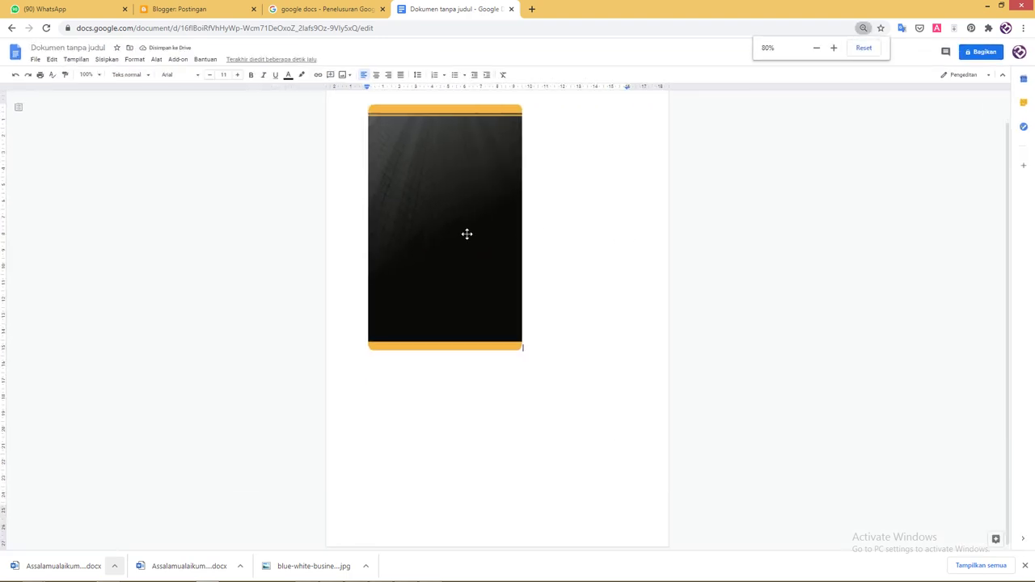
{"action": "key", "text": "ctrl+plus"}
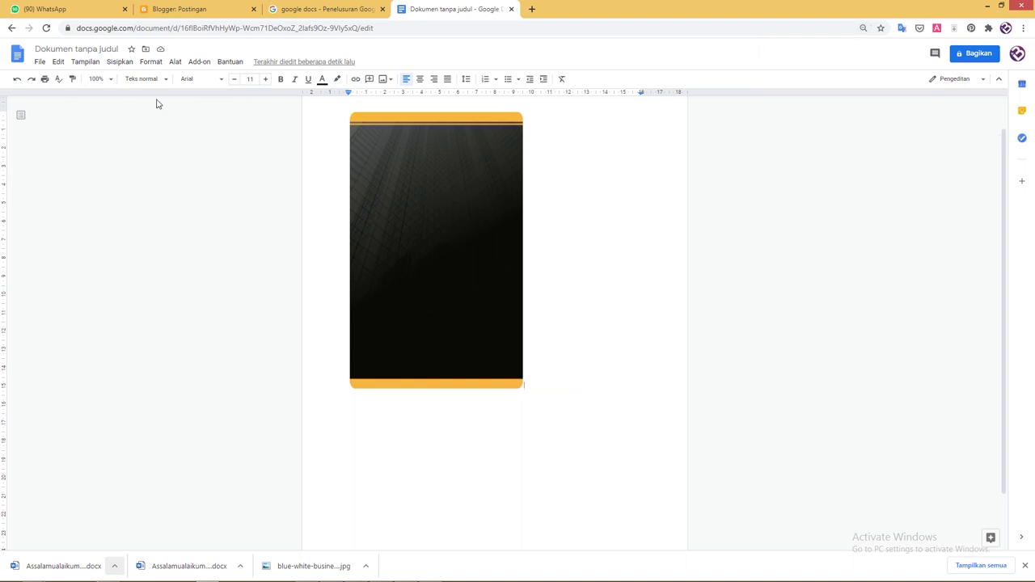
Set the page to landscape with 0.5 cm top, bottom, left and right margins.
{"action": "left_click", "coordinate": [40, 61]}
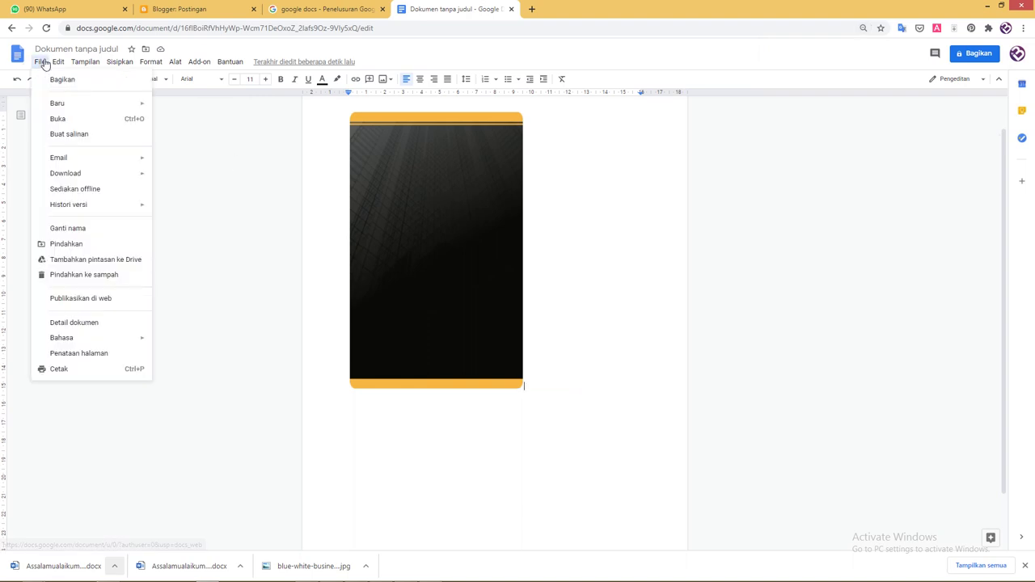
{"action": "left_click", "coordinate": [118, 354]}
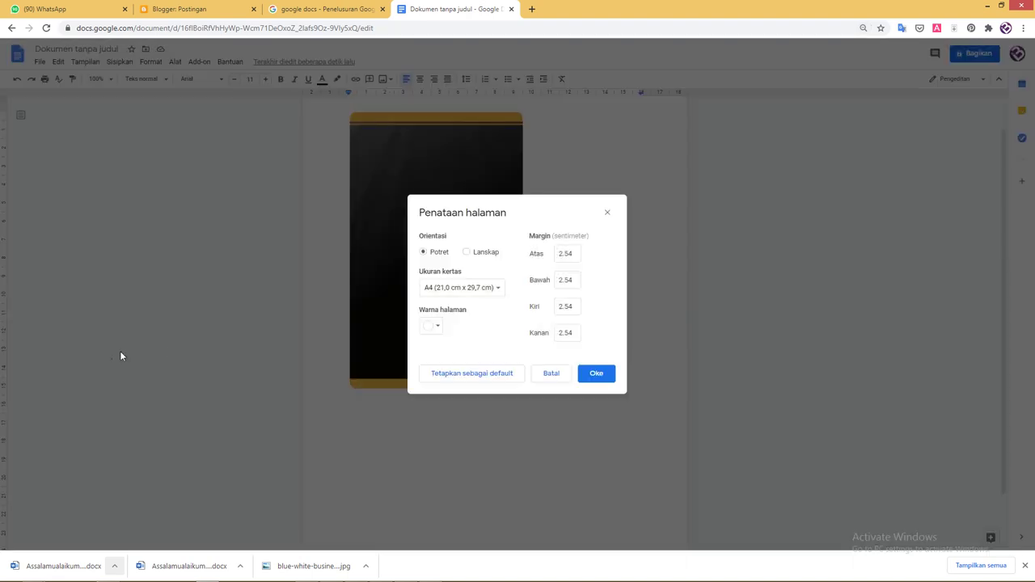
{"action": "left_click", "coordinate": [466, 252]}
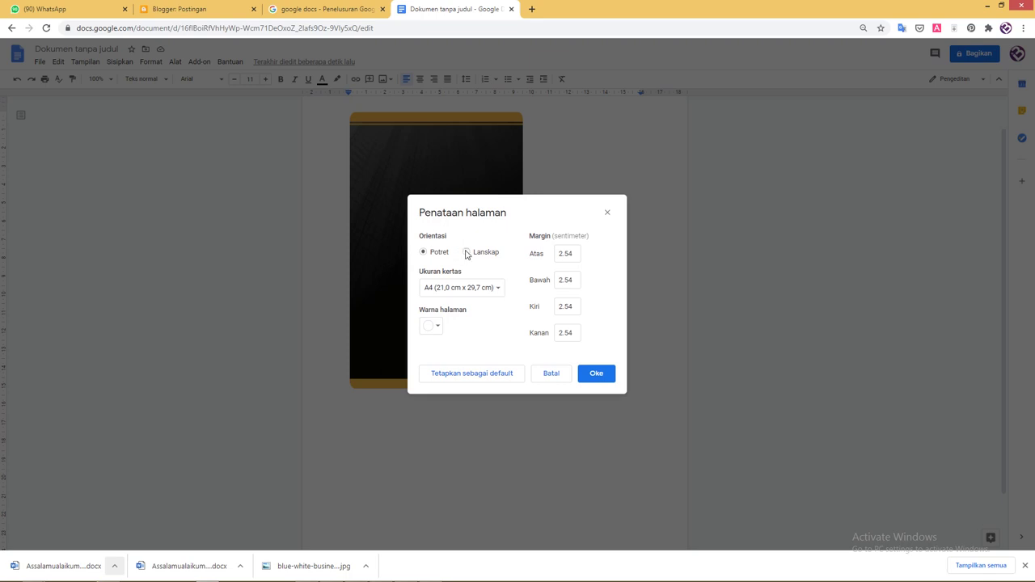
{"action": "left_click", "coordinate": [566, 255]}
{"action": "double_click", "coordinate": [567, 256]}
{"action": "type", "text": "0.5"}
{"action": "key", "text": "ctrl+a"}
{"action": "left_click", "coordinate": [570, 283]}
{"action": "type", "text": "0.5"}
{"action": "left_click", "coordinate": [576, 307]}
{"action": "type", "text": "0.5"}
{"action": "left_click", "coordinate": [563, 333]}
{"action": "type", "text": "0.5"}
{"action": "left_click", "coordinate": [606, 373]}
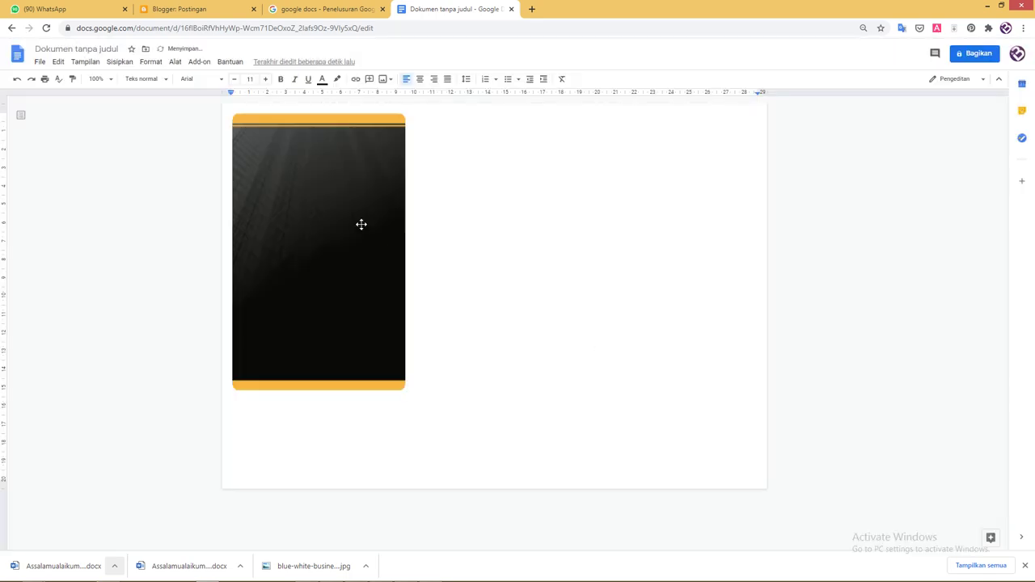
Unlock the aspect ratio and size the background image to 5.5 cm wide by 8.8 cm tall.
{"action": "left_click", "coordinate": [361, 223]}
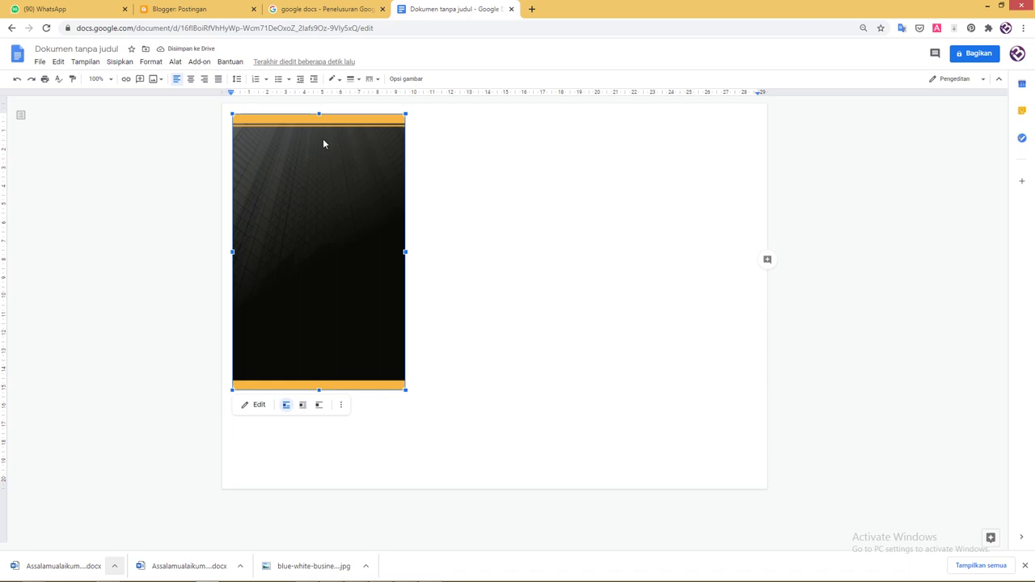
{"action": "left_click", "coordinate": [406, 78]}
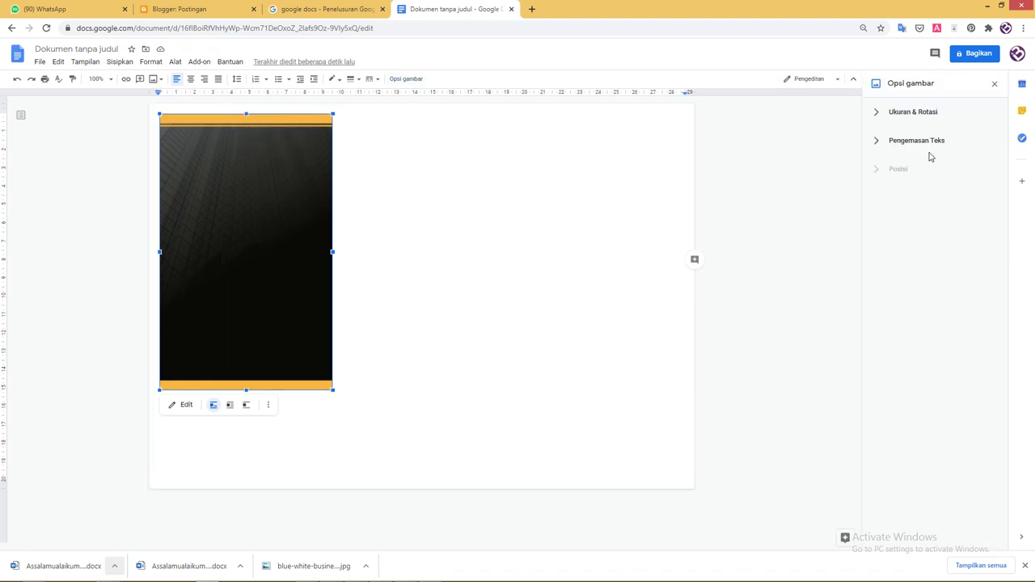
{"action": "left_click", "coordinate": [880, 113]}
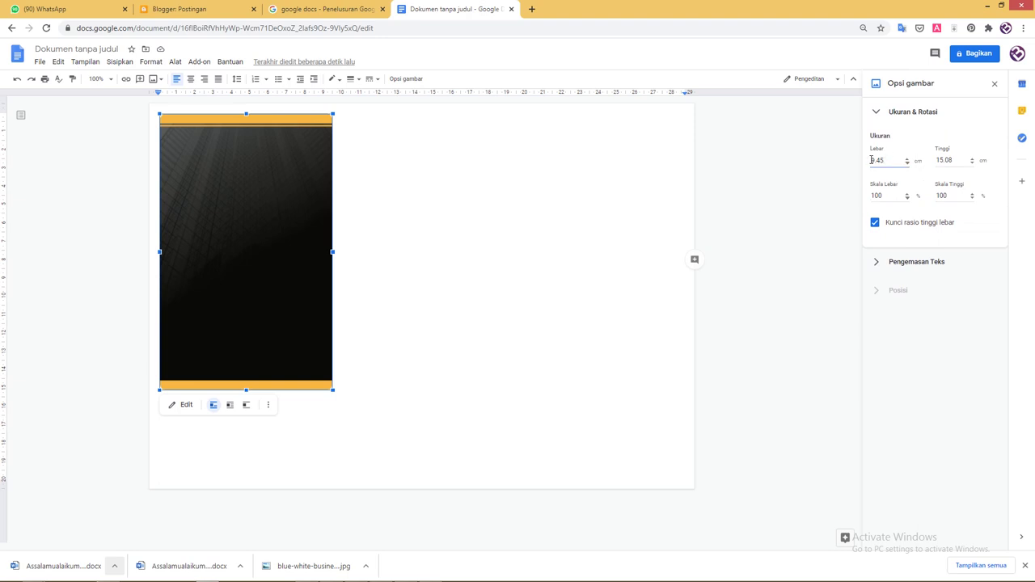
{"action": "double_click", "coordinate": [872, 161]}
{"action": "type", "text": "5.5"}
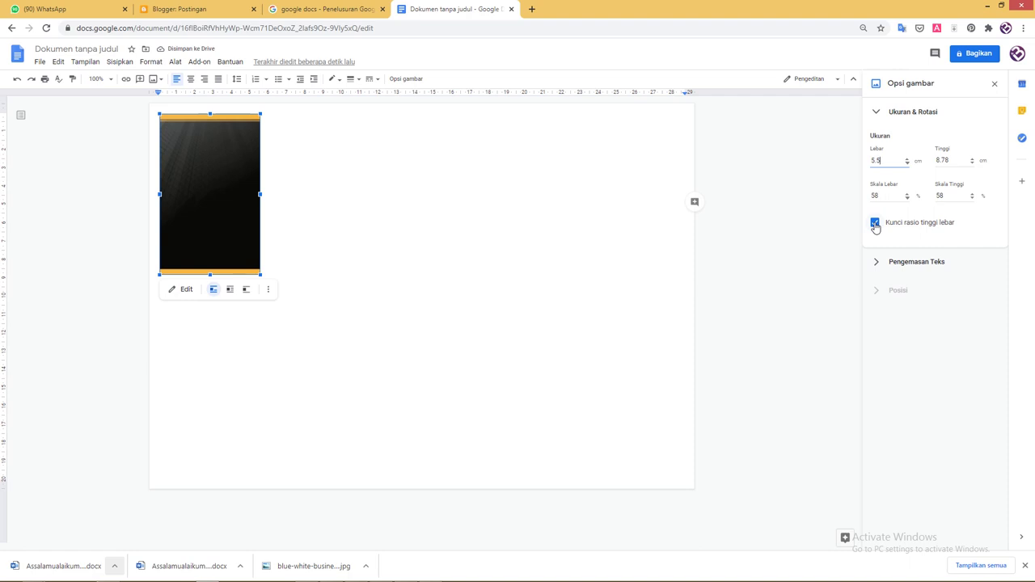
{"action": "left_click", "coordinate": [875, 223]}
{"action": "left_click", "coordinate": [955, 160]}
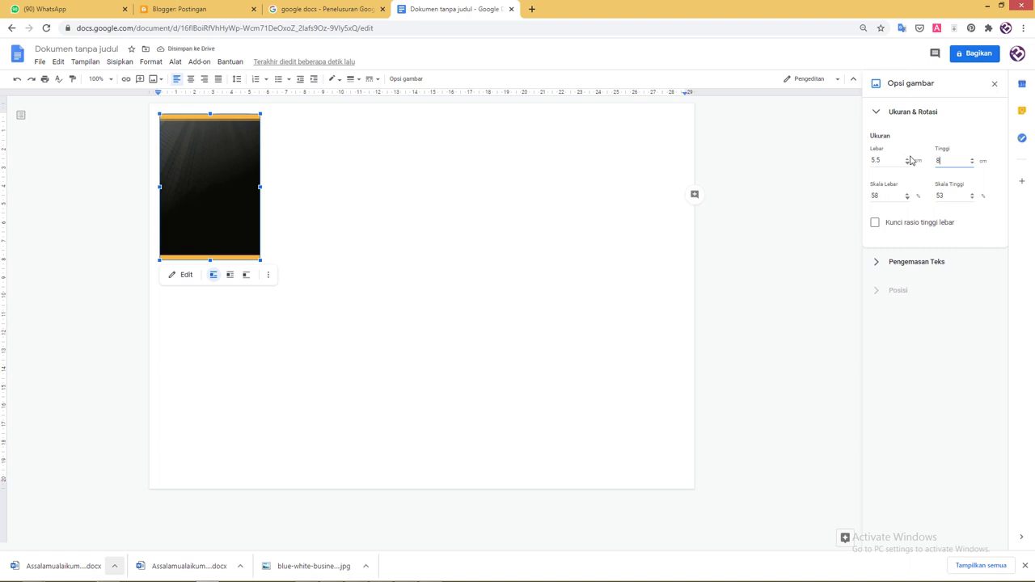
{"action": "type", "text": "8"}
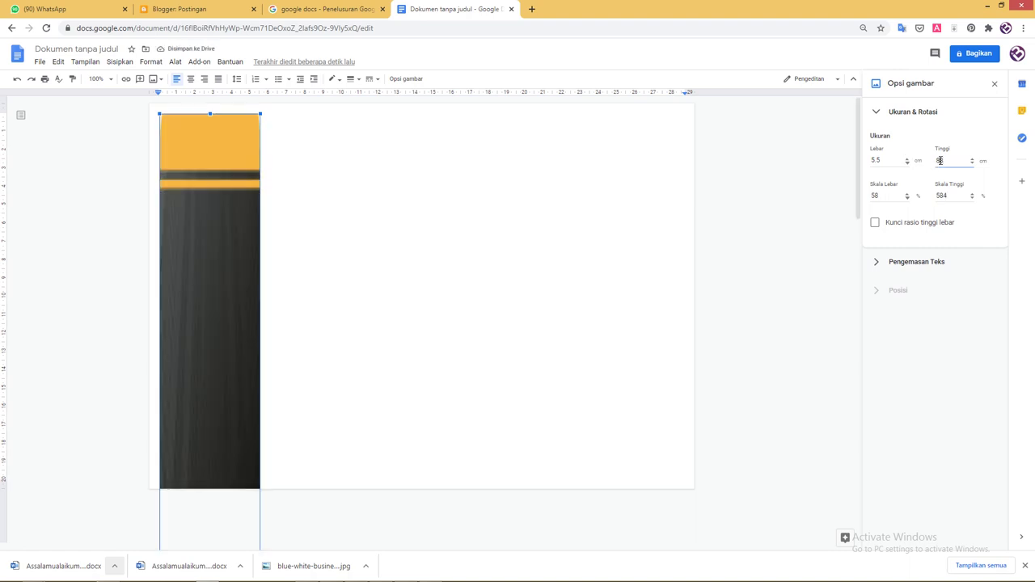
{"action": "key", "text": "BackSpace"}
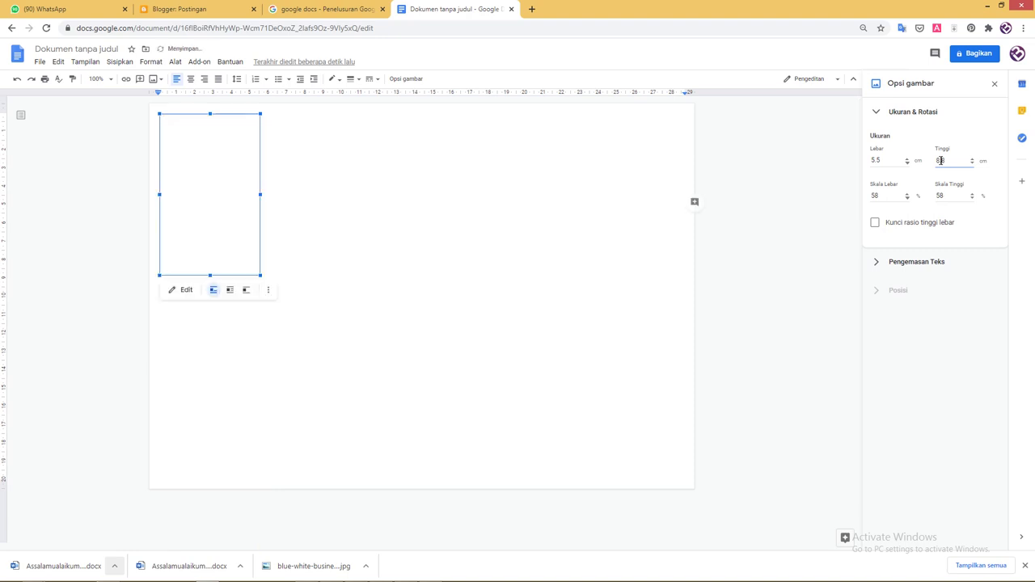
{"action": "left_click", "coordinate": [340, 202]}
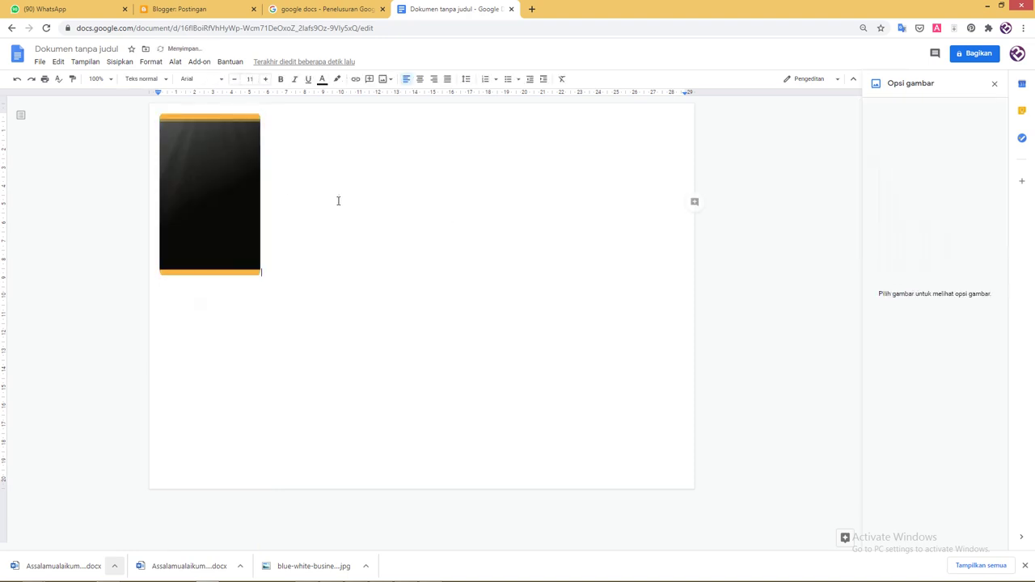
{"action": "left_click", "coordinate": [232, 174]}
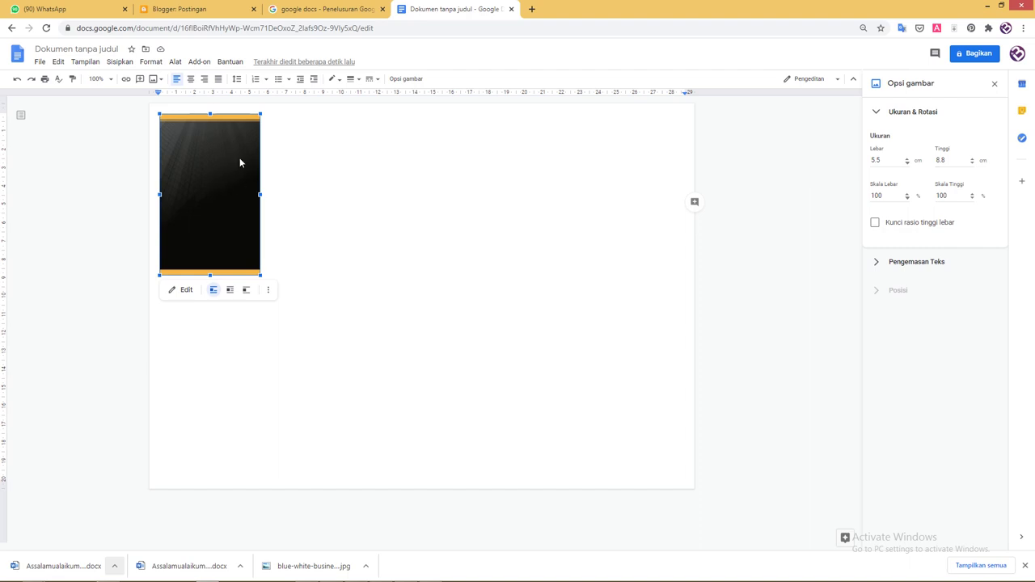
{"action": "double_click", "coordinate": [237, 163]}
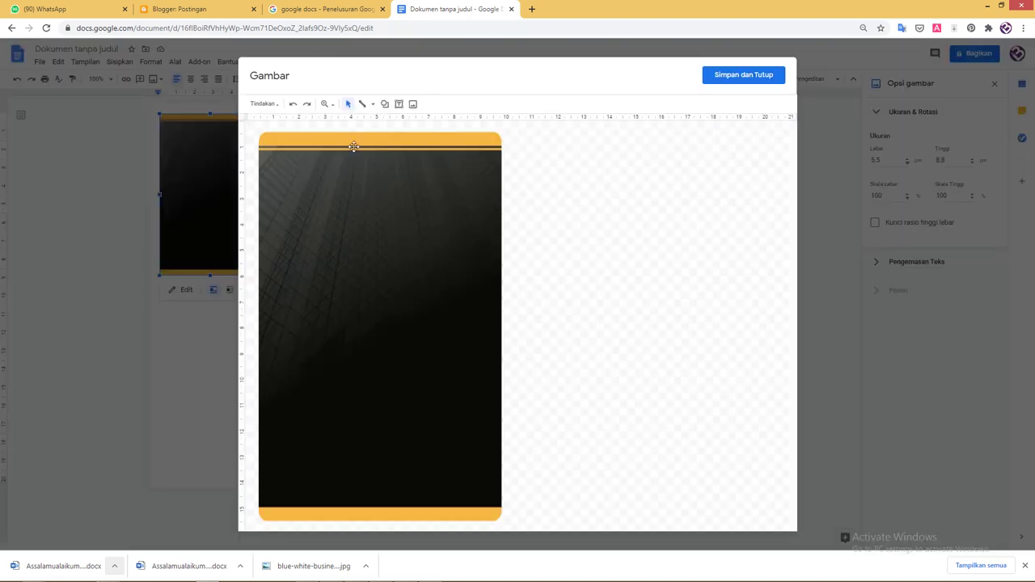
Draw a text box on the card and paste the name, title and website from Notepad.
{"action": "left_click", "coordinate": [399, 104]}
{"action": "left_click", "coordinate": [283, 175]}
{"action": "left_click_drag", "start_coordinate": [349, 267], "coordinate": [483, 485]}
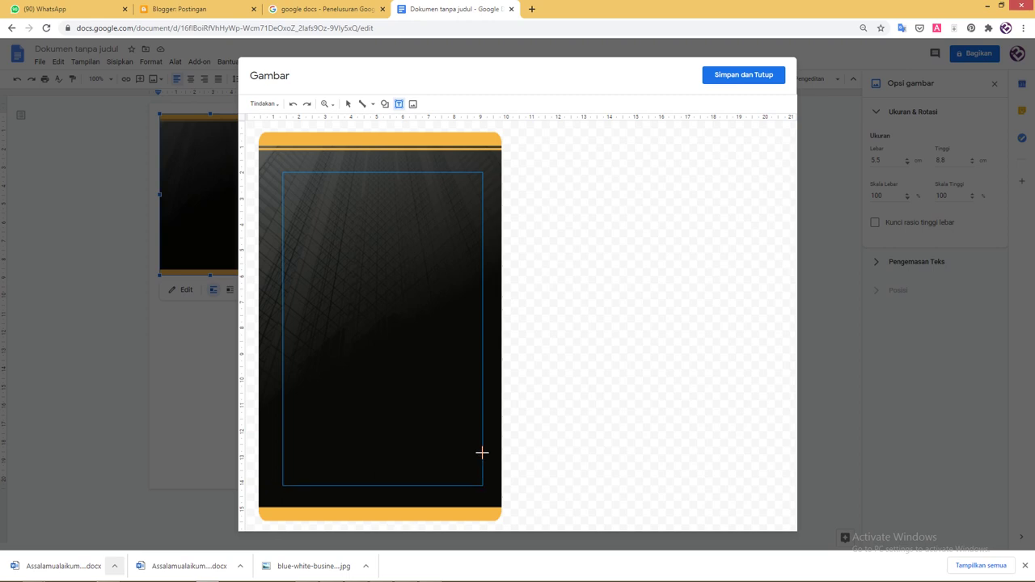
{"action": "left_click_drag", "start_coordinate": [457, 173], "coordinate": [454, 170]}
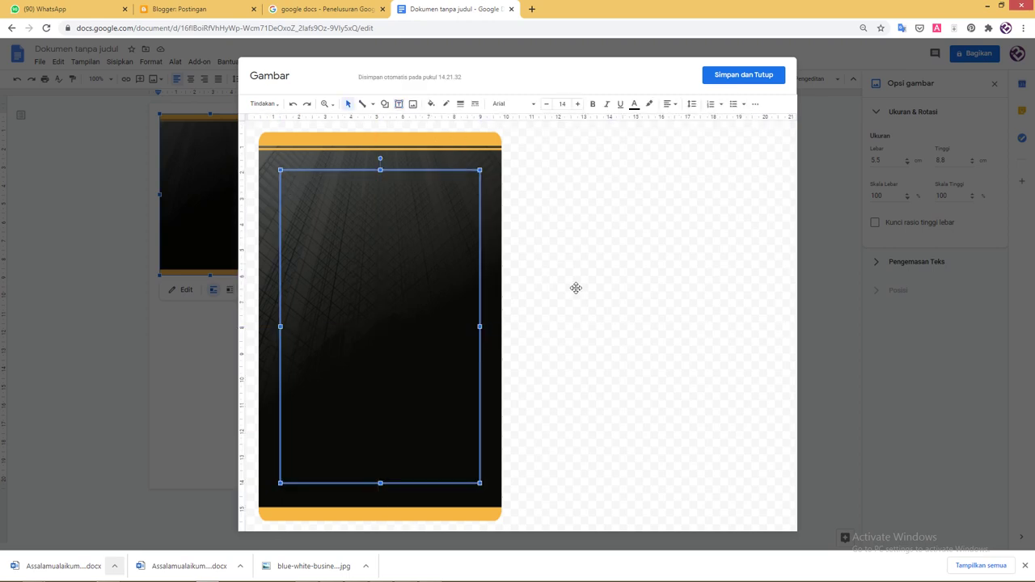
{"action": "key", "text": "alt+Tab"}
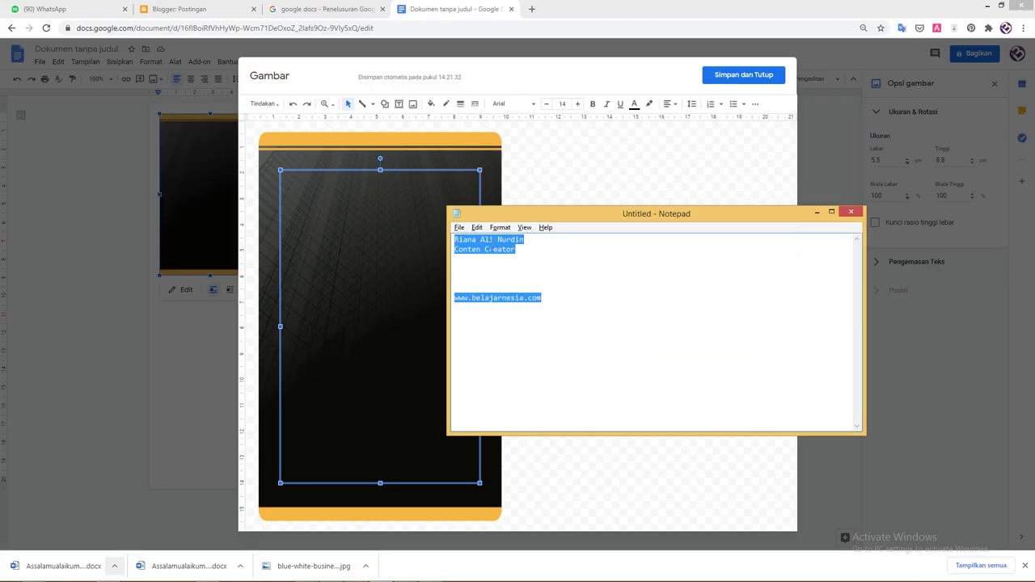
{"action": "right_click", "coordinate": [491, 245]}
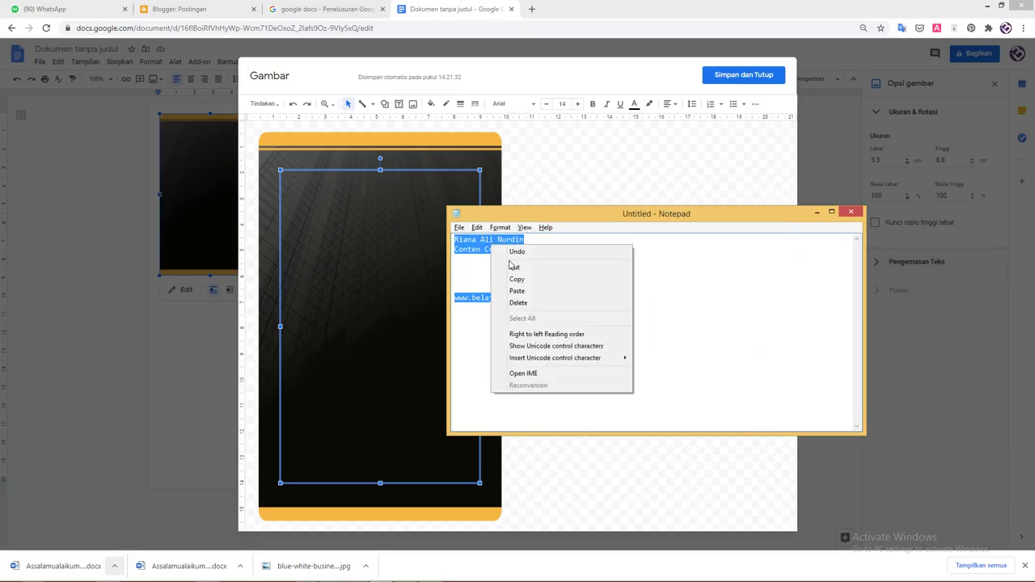
{"action": "left_click", "coordinate": [515, 278]}
{"action": "left_click", "coordinate": [391, 229]}
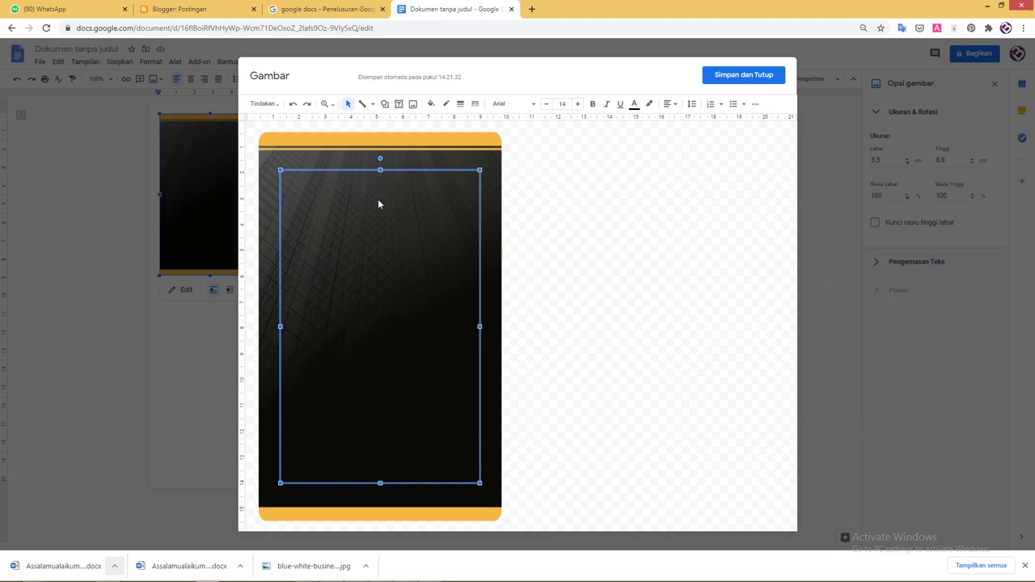
{"action": "key", "text": "ctrl+v"}
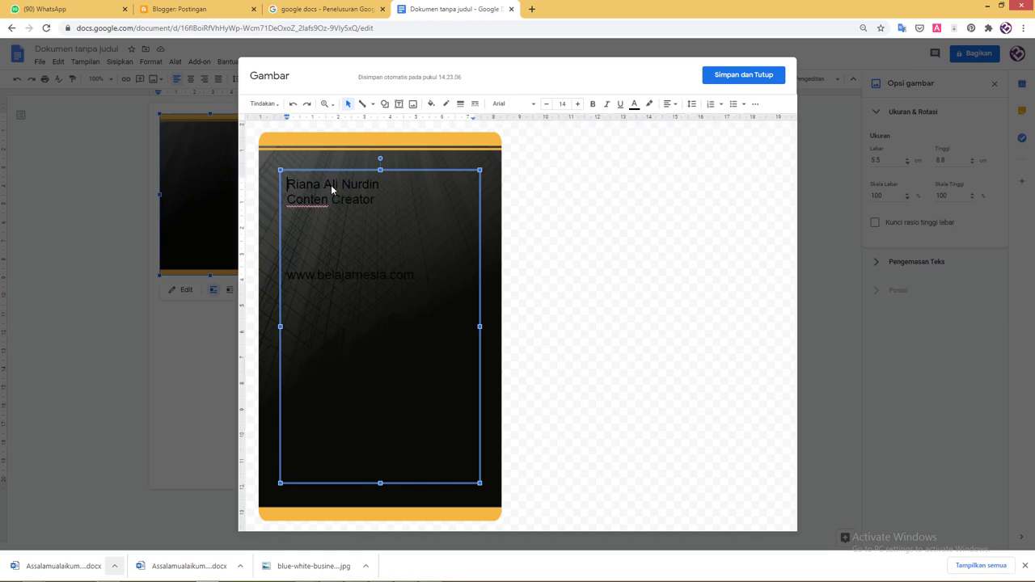
Make the card text white, move the box lower and add a blank line.
{"action": "key", "text": "ctrl+a"}
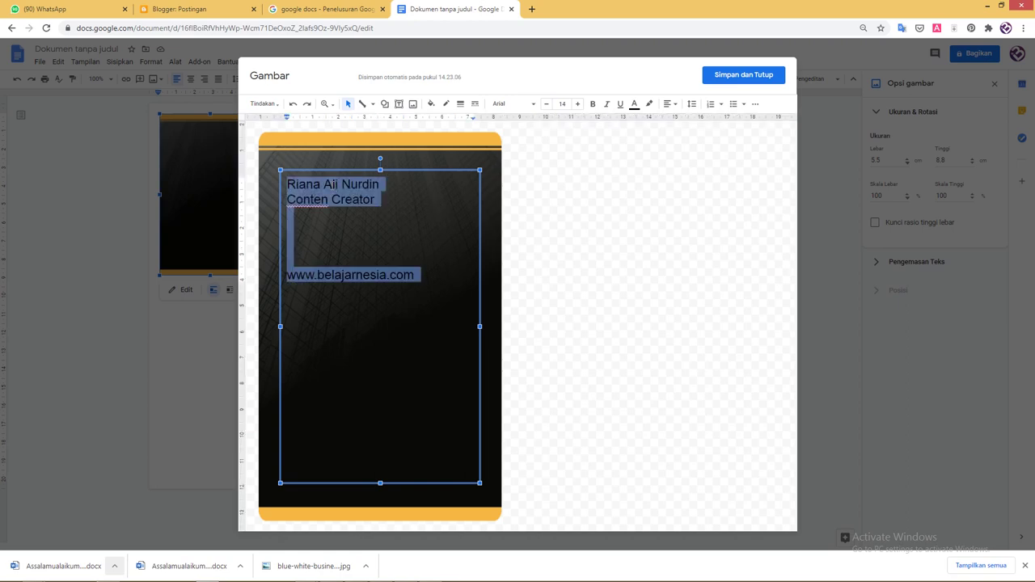
{"action": "left_click", "coordinate": [635, 103]}
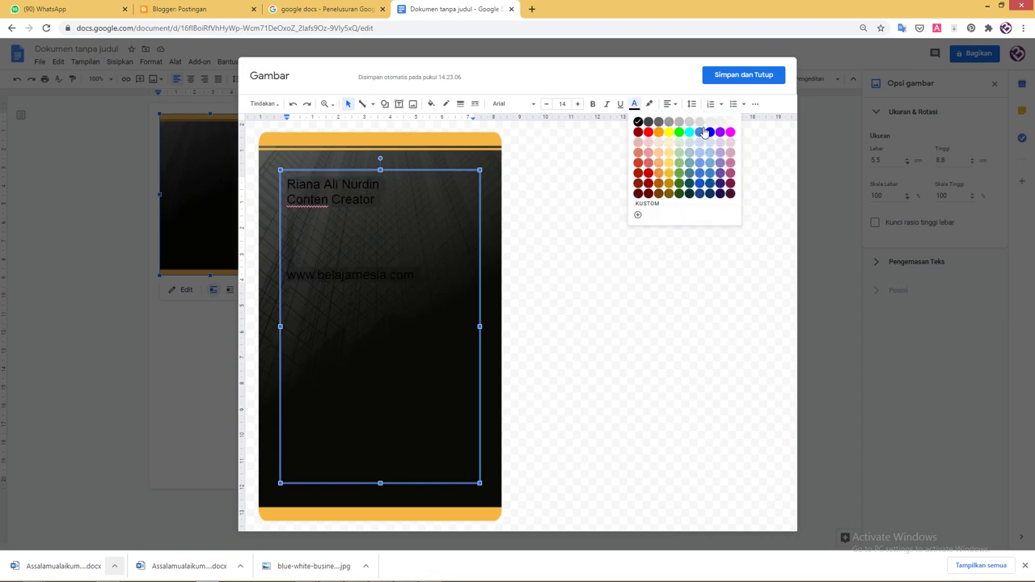
{"action": "left_click", "coordinate": [732, 122]}
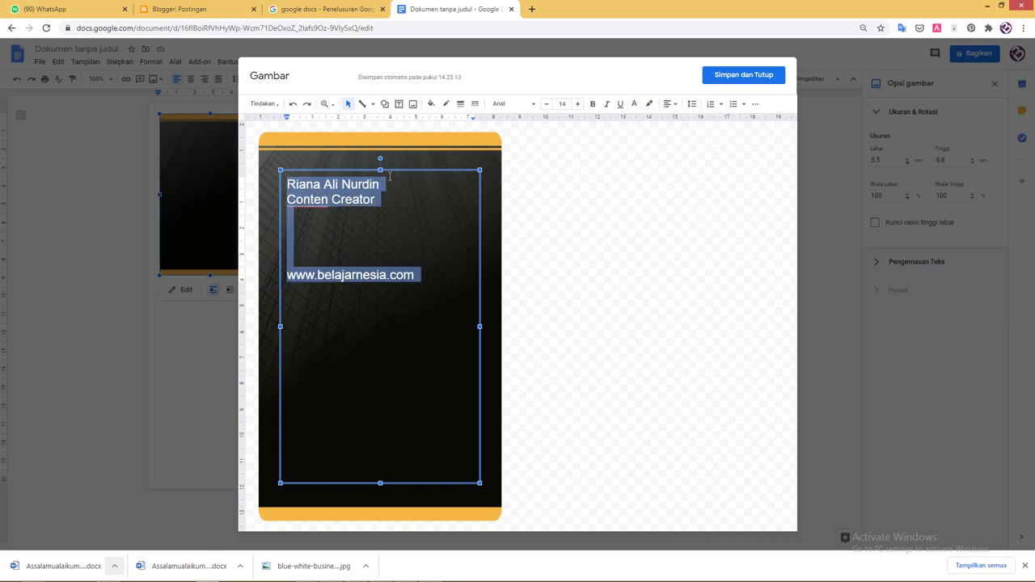
{"action": "left_click_drag", "start_coordinate": [380, 169], "coordinate": [381, 324]}
{"action": "left_click", "coordinate": [361, 376]}
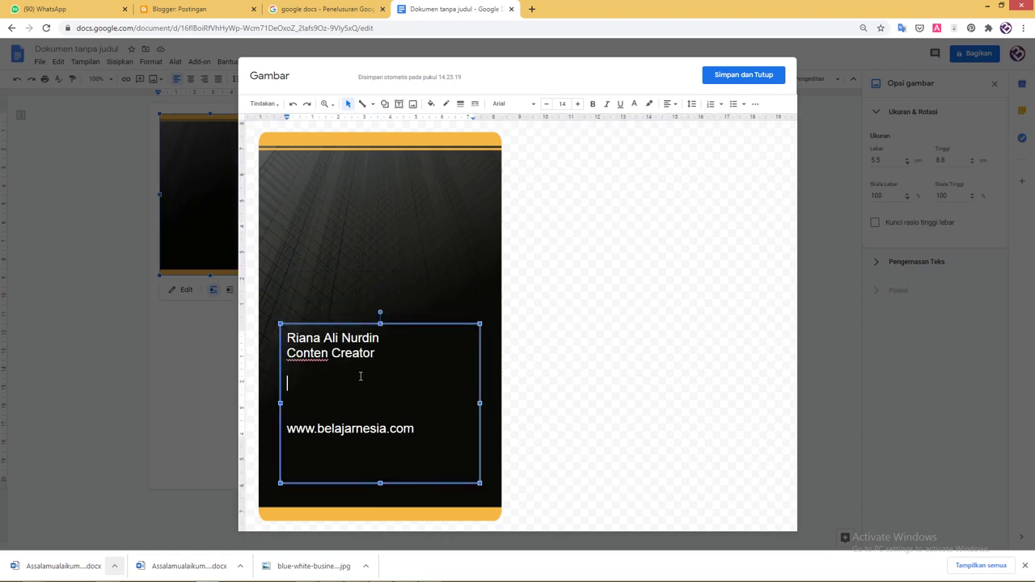
{"action": "key", "text": "Return"}
{"action": "key", "text": "Return"}
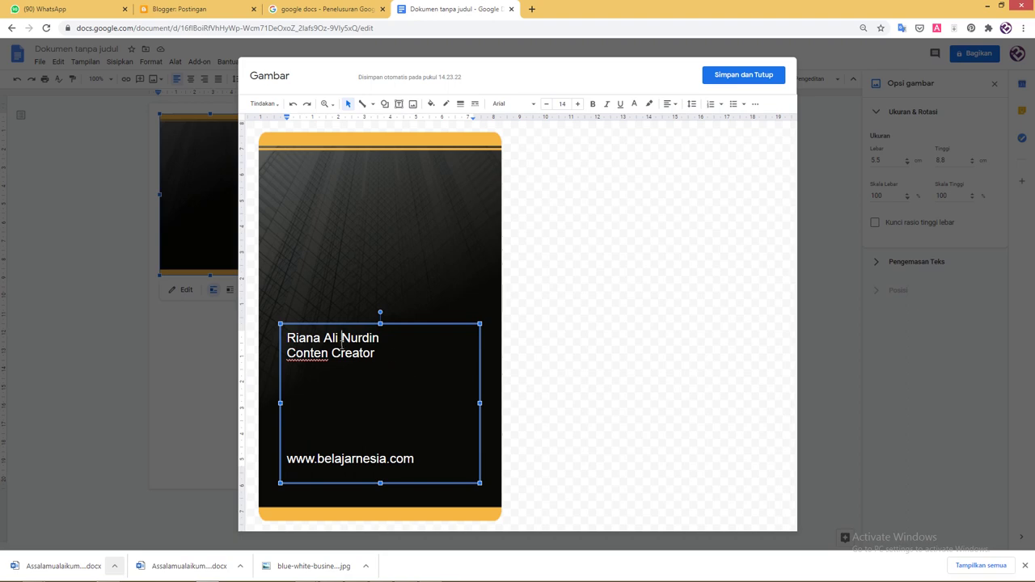
Centre-align all the card text and select the name line.
{"action": "key", "text": "ctrl+a"}
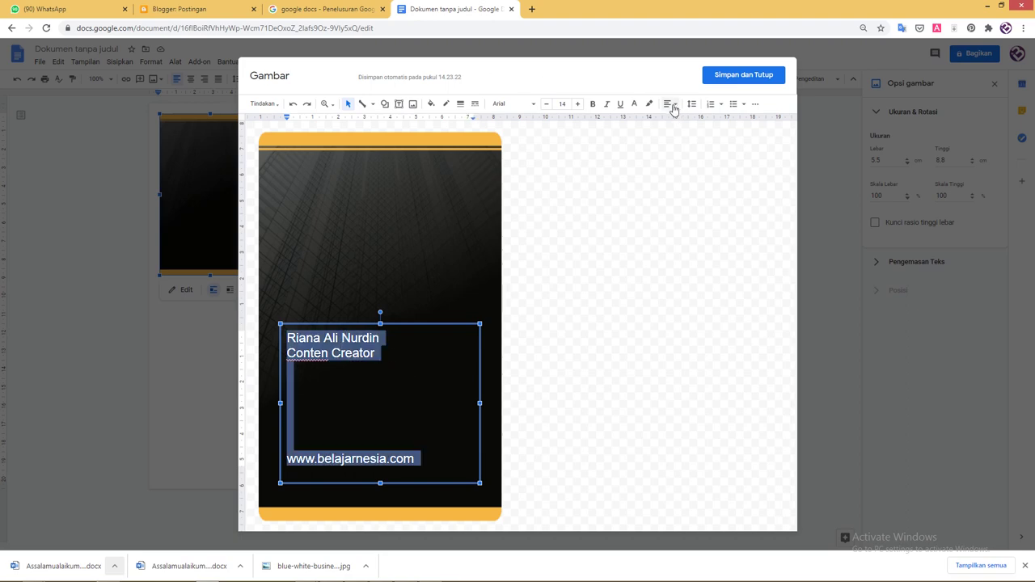
{"action": "left_click", "coordinate": [671, 105]}
{"action": "left_click", "coordinate": [682, 119]}
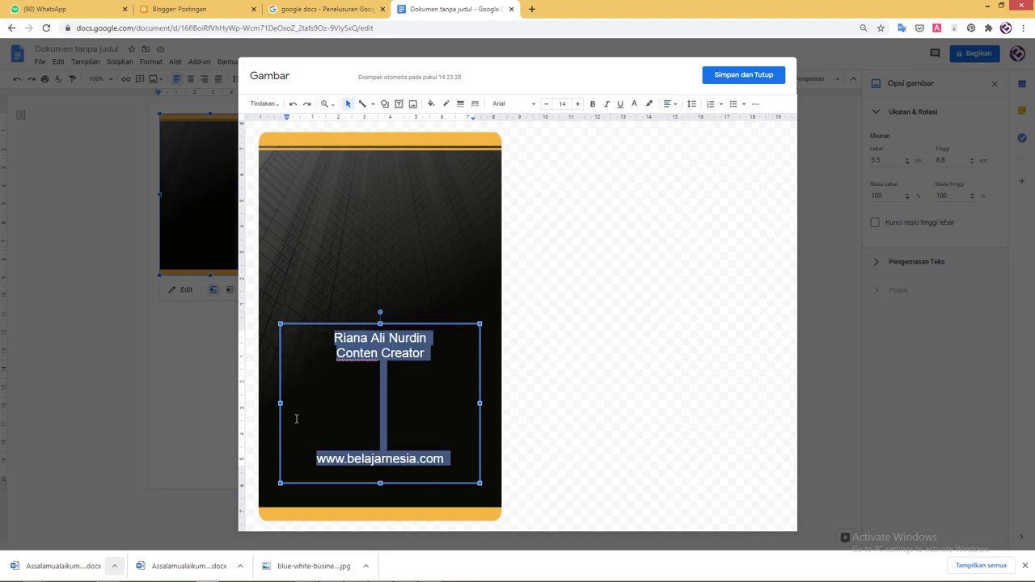
{"action": "left_click", "coordinate": [369, 383]}
{"action": "left_click_drag", "start_coordinate": [428, 344], "coordinate": [237, 321]}
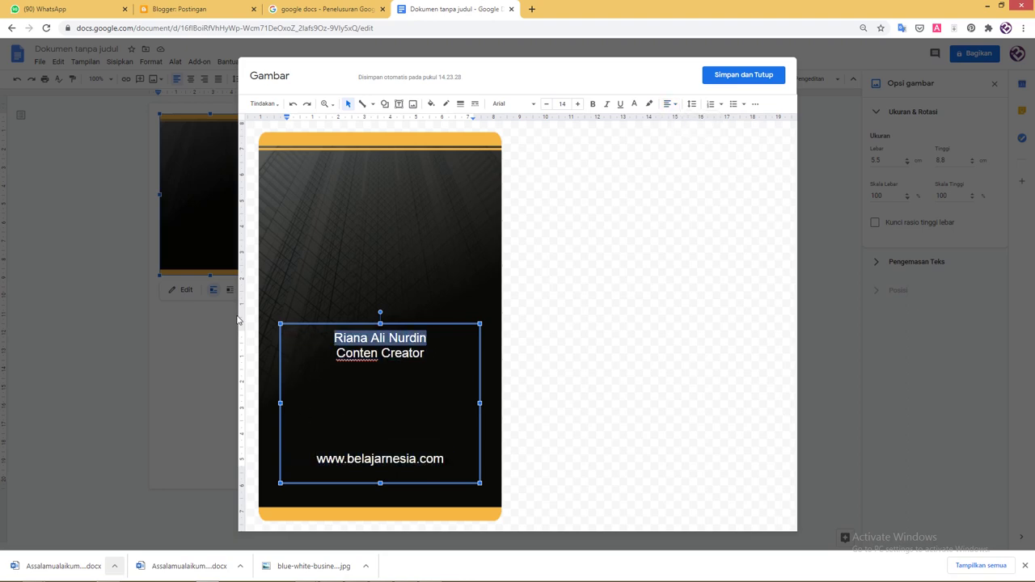
{"action": "key", "text": "Tab"}
{"action": "key", "text": "Tab"}
{"action": "key", "text": "Tab"}
{"action": "key", "text": "shift+Tab"}
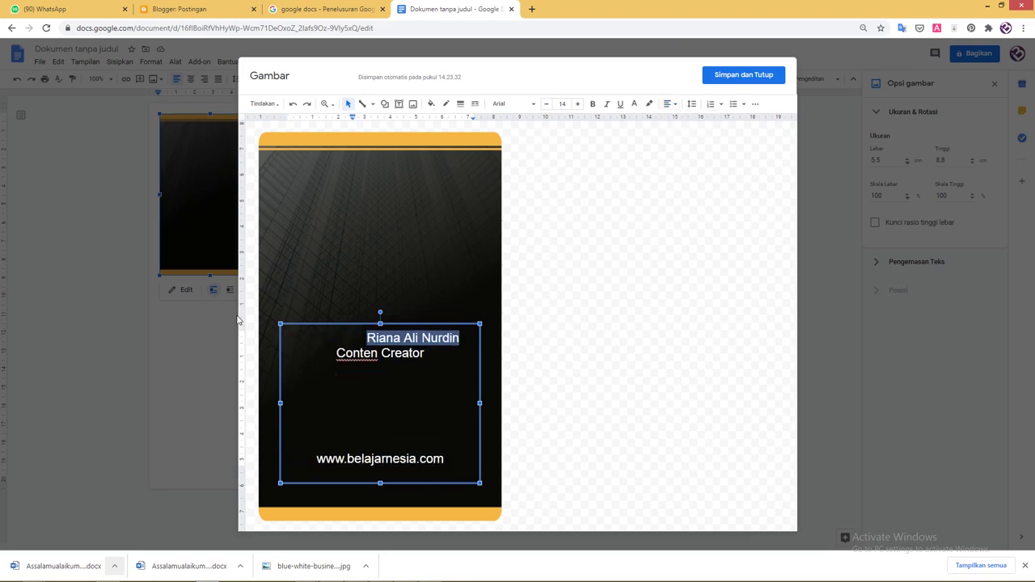
{"action": "key", "text": "shift+Tab"}
{"action": "key", "text": "shift+Tab"}
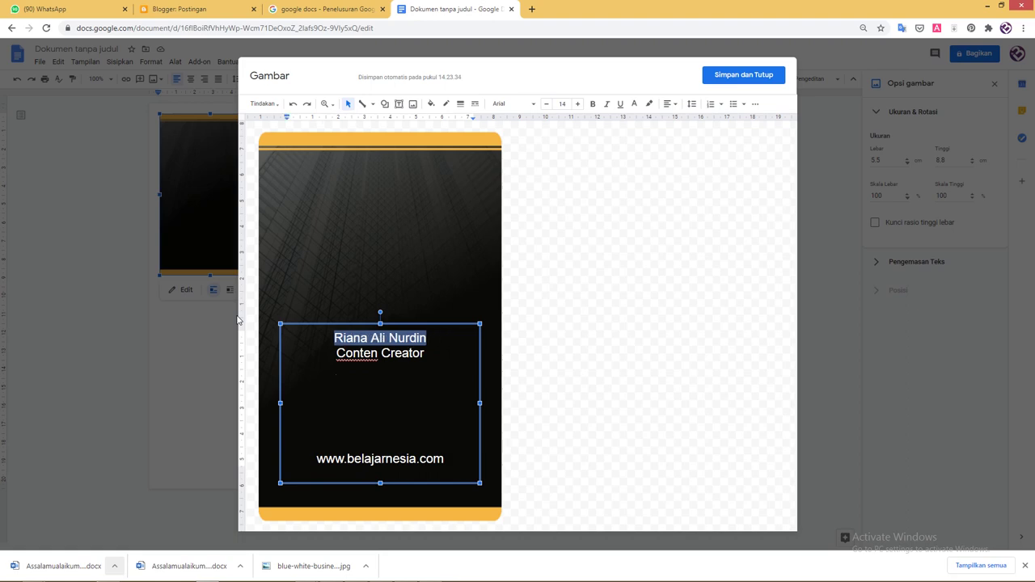
{"action": "key", "text": "shift+Right"}
{"action": "key", "text": "shift+Right"}
{"action": "key", "text": "shift+Down"}
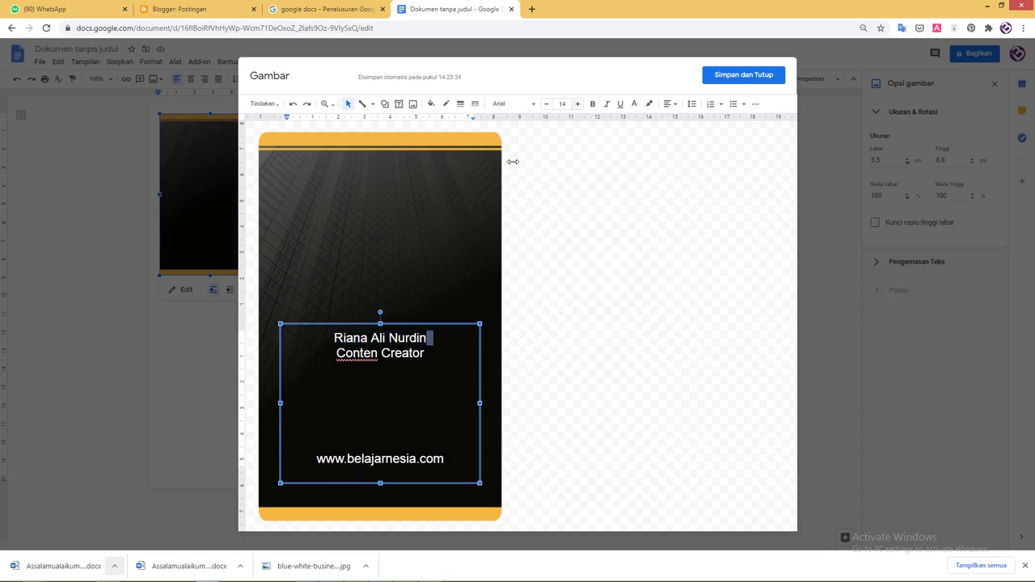
{"action": "left_click", "coordinate": [371, 353], "text": "shift"}
{"action": "left_click_drag", "start_coordinate": [334, 338], "coordinate": [443, 342]}
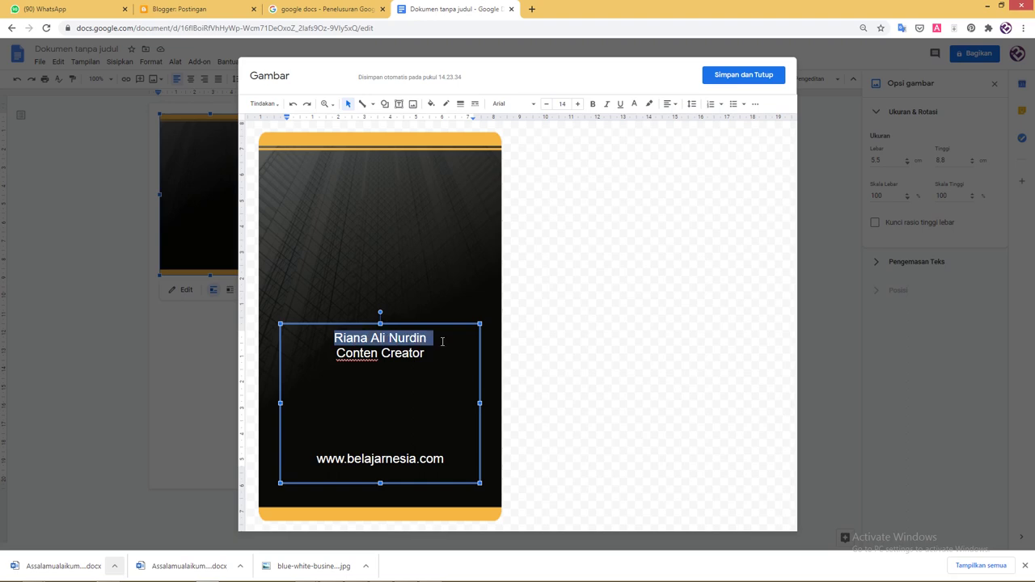
Enlarge the name's font and make it bold, keeping Conten Creator regular weight.
{"action": "left_click", "coordinate": [577, 104]}
{"action": "left_click", "coordinate": [578, 103]}
{"action": "left_click", "coordinate": [577, 104]}
{"action": "left_click", "coordinate": [578, 104]}
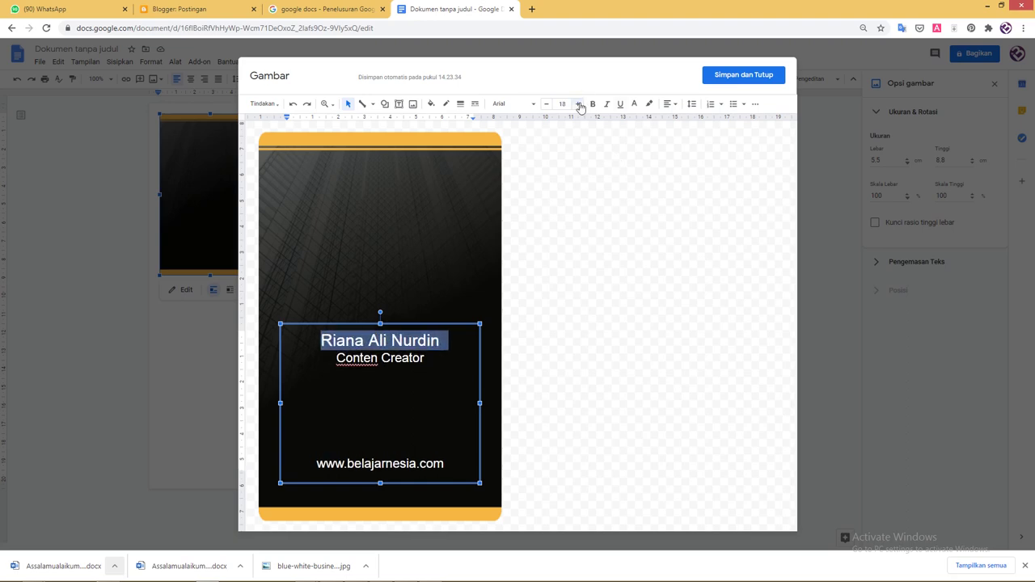
{"action": "left_click", "coordinate": [577, 104]}
{"action": "left_click", "coordinate": [578, 104]}
{"action": "left_click", "coordinate": [578, 103]}
{"action": "left_click_drag", "start_coordinate": [427, 364], "coordinate": [320, 343]}
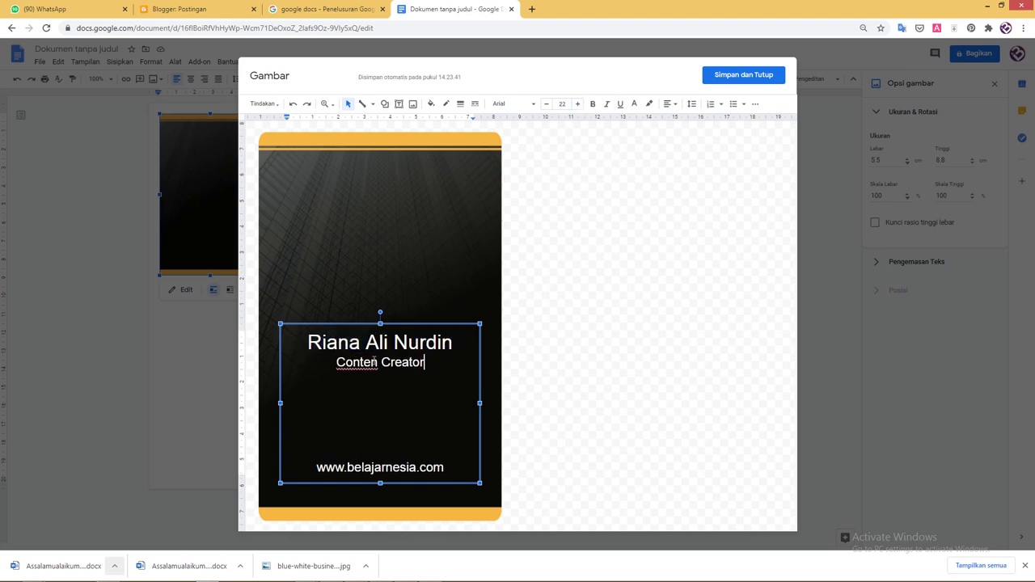
{"action": "left_click", "coordinate": [592, 104]}
{"action": "left_click_drag", "start_coordinate": [427, 363], "coordinate": [334, 364]}
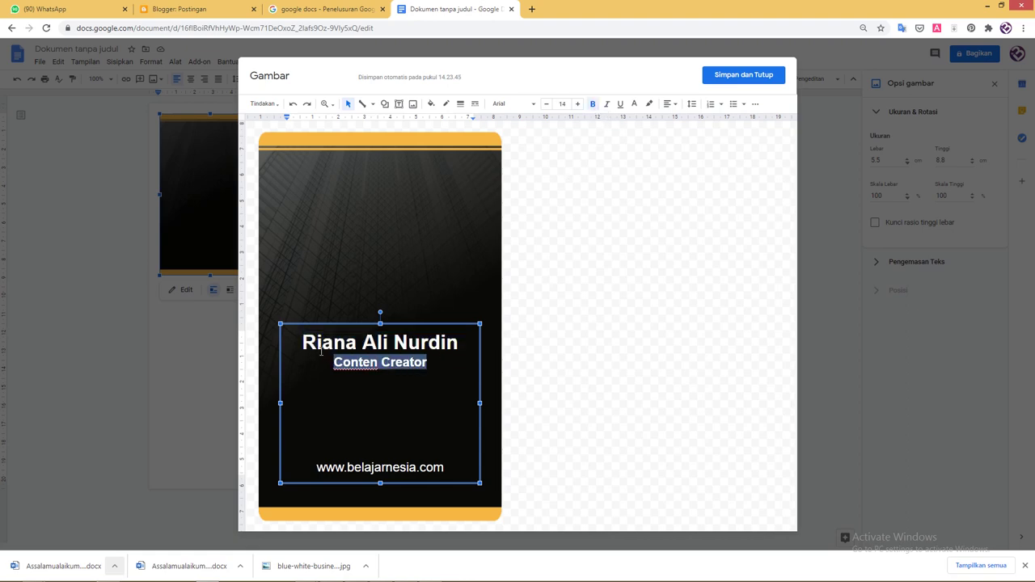
{"action": "left_click", "coordinate": [593, 104]}
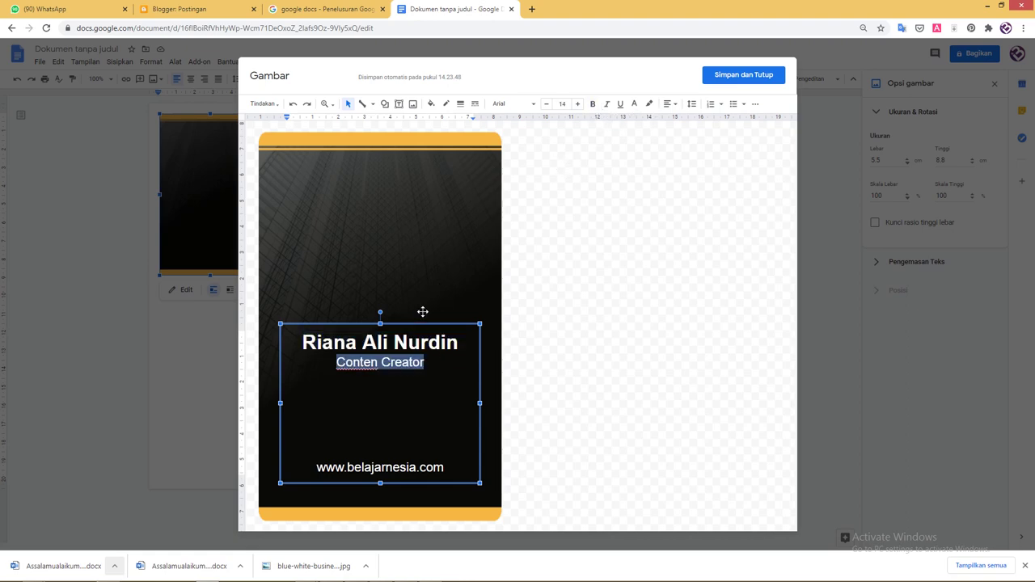
{"action": "left_click", "coordinate": [421, 377]}
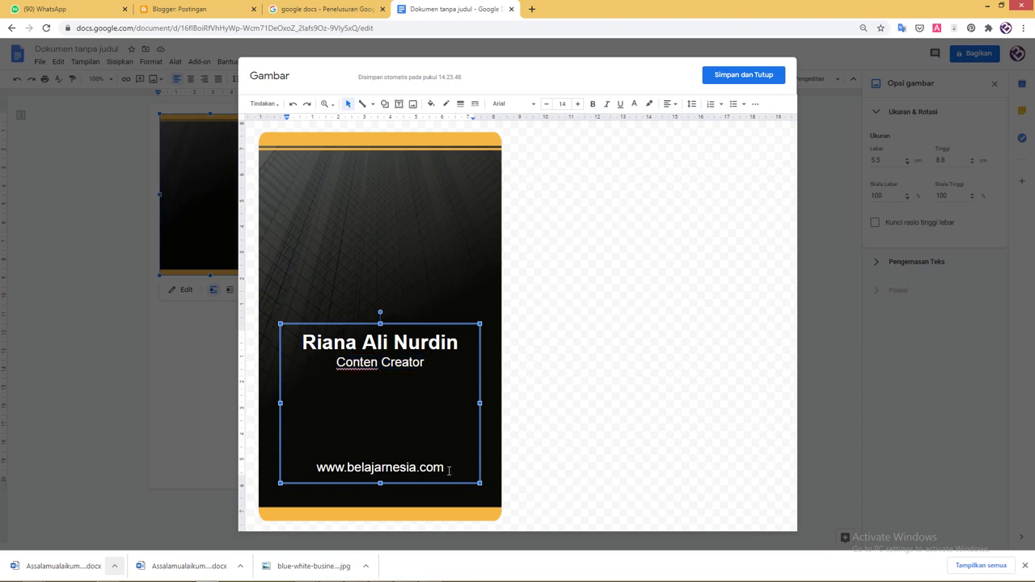
{"action": "left_click_drag", "start_coordinate": [449, 470], "coordinate": [291, 469]}
{"action": "left_click", "coordinate": [547, 104]}
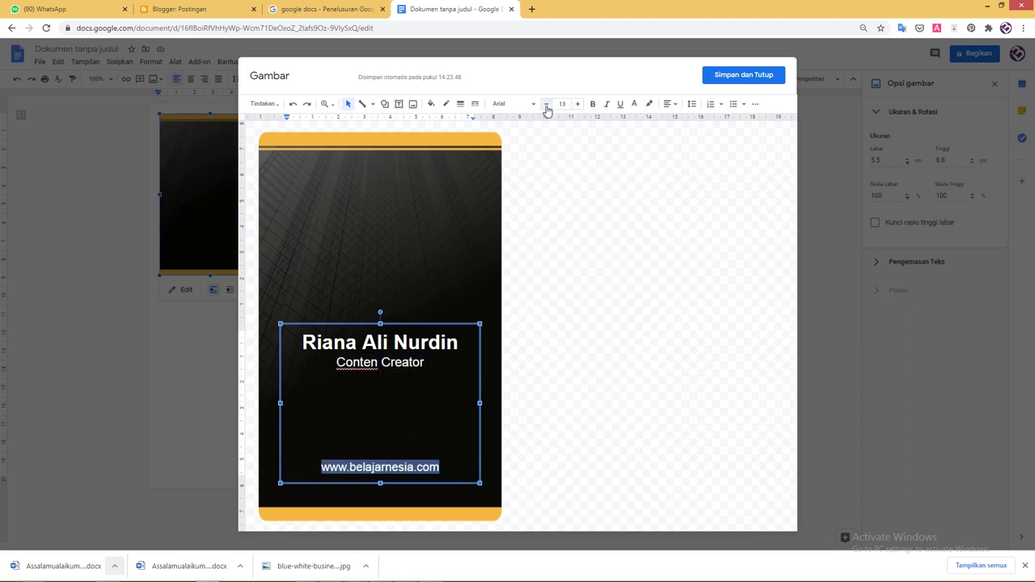
{"action": "left_click", "coordinate": [547, 104]}
{"action": "left_click", "coordinate": [547, 105]}
{"action": "left_click", "coordinate": [547, 105]}
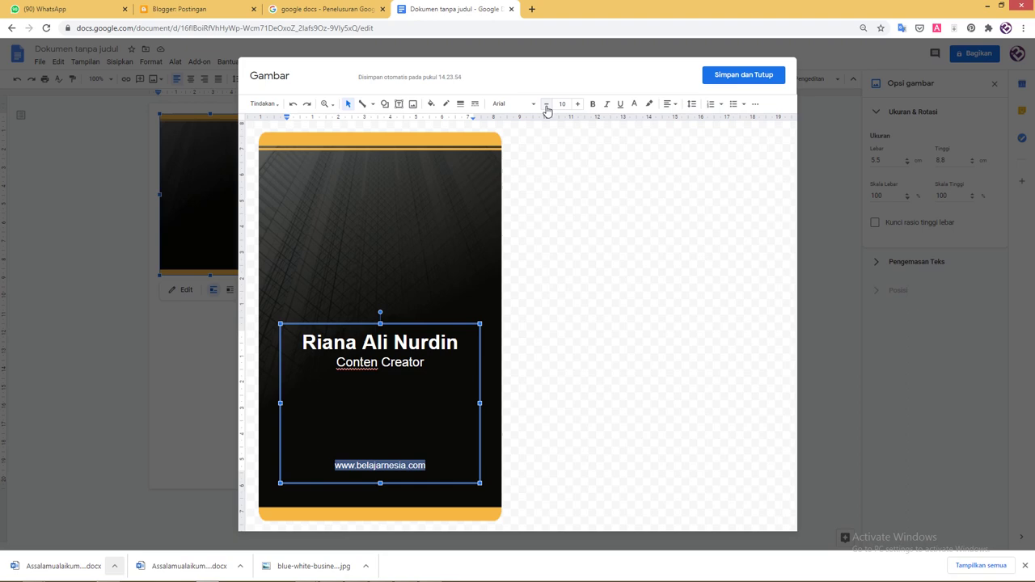
Upload the WhatsApp QR code image and place it above the website line.
{"action": "left_click", "coordinate": [411, 107]}
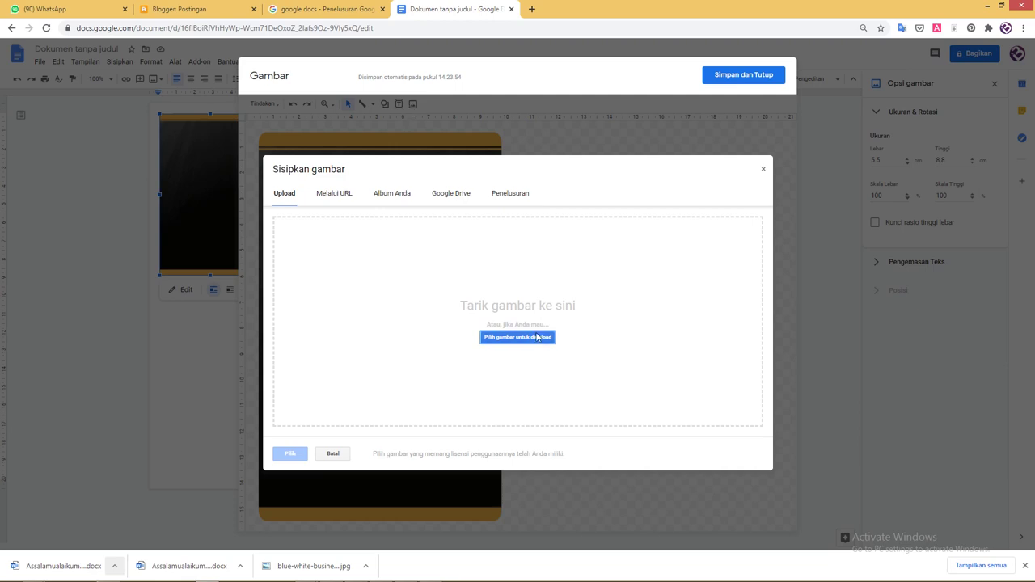
{"action": "left_click", "coordinate": [538, 337]}
{"action": "left_click", "coordinate": [612, 279]}
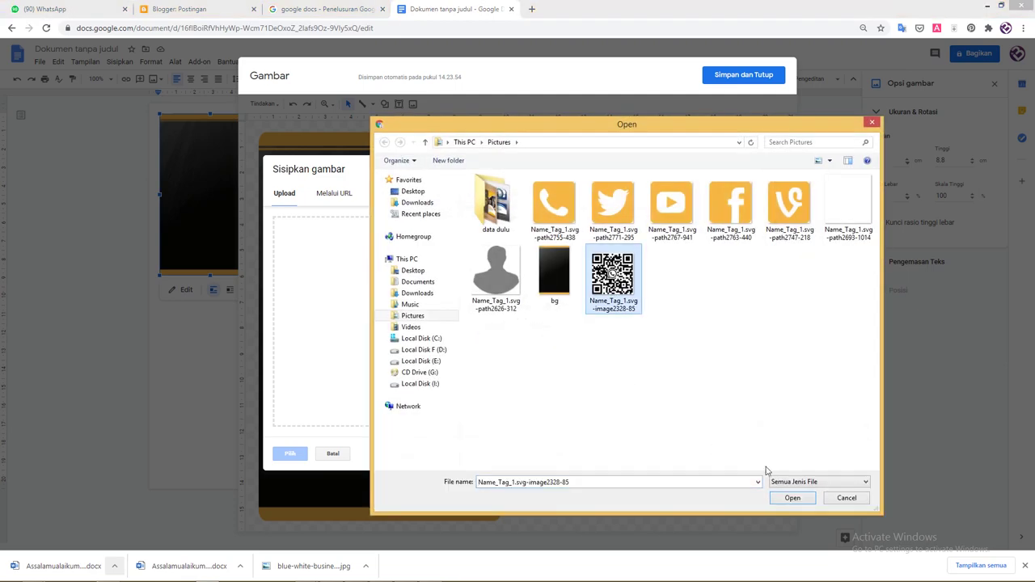
{"action": "left_click", "coordinate": [789, 499]}
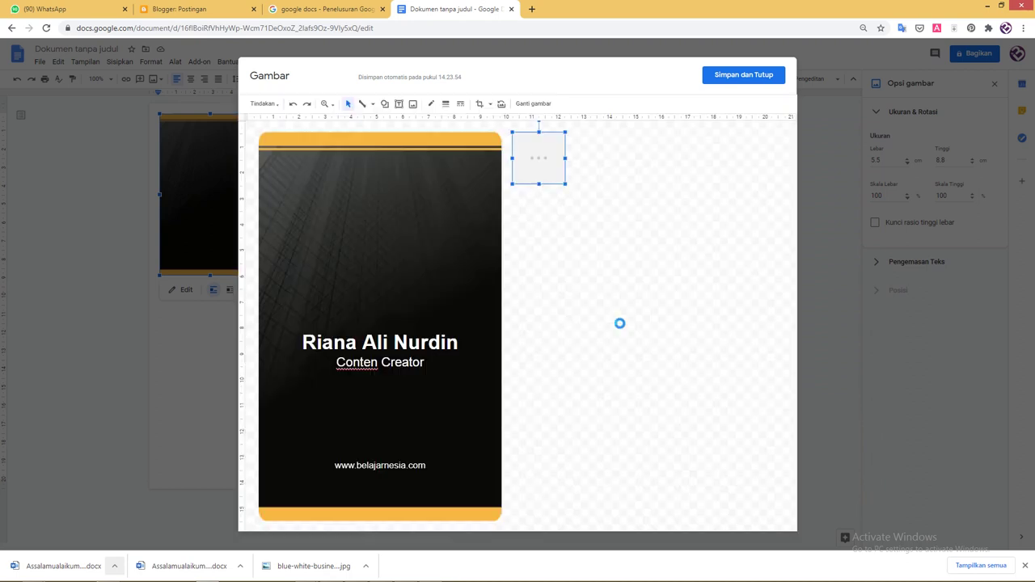
{"action": "left_click_drag", "start_coordinate": [538, 158], "coordinate": [377, 428]}
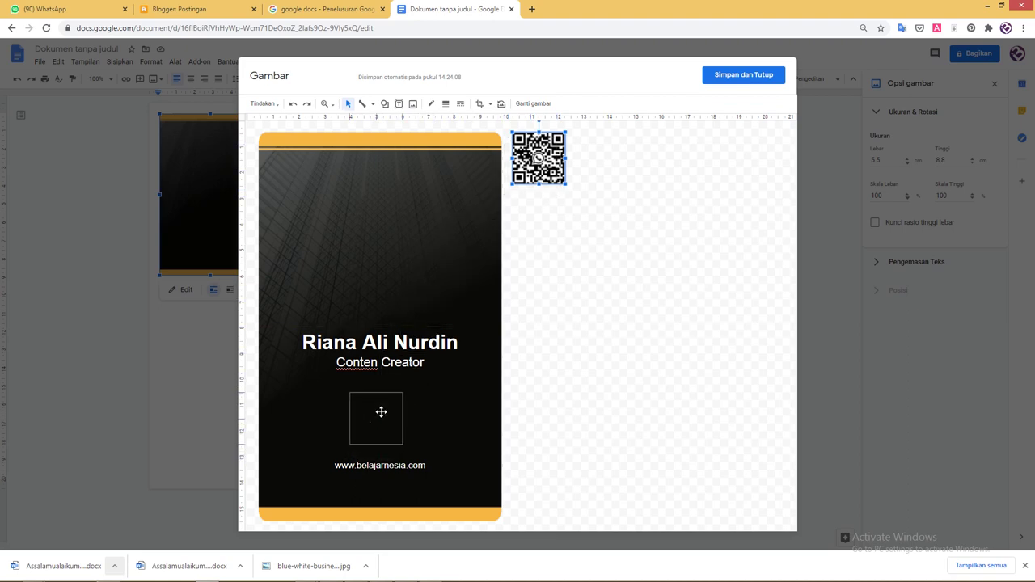
{"action": "mouse_move", "coordinate": [377, 429]}
{"action": "left_mouse_down"}
{"action": "mouse_move", "coordinate": [431, 364]}
{"action": "mouse_move", "coordinate": [397, 392]}
{"action": "left_mouse_up"}
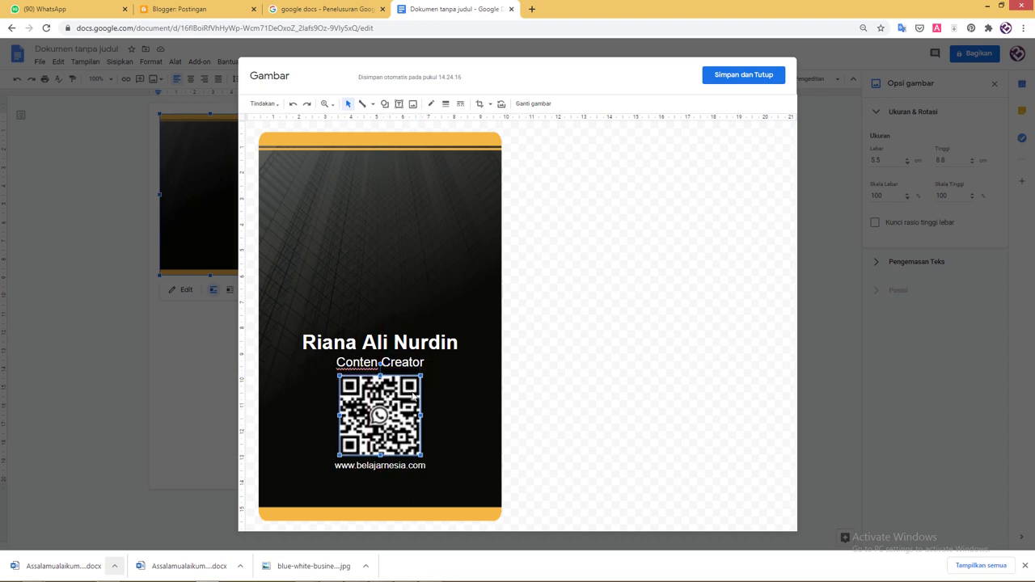
Add a line below Conten Creator and nudge the QR code down, centred on the card.
{"action": "left_click", "coordinate": [428, 364]}
{"action": "key", "text": "Return"}
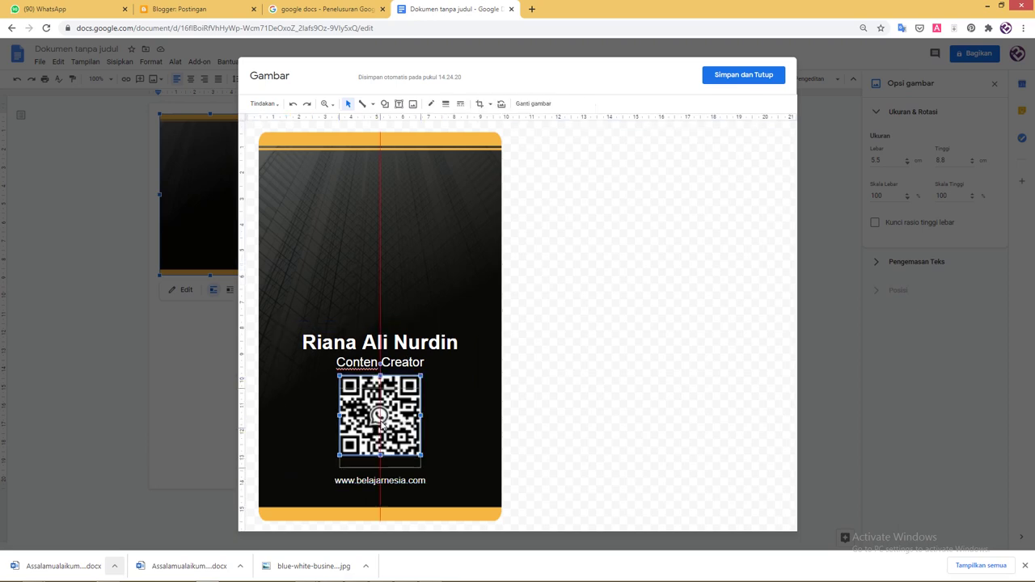
{"action": "mouse_move", "coordinate": [390, 429]}
{"action": "left_mouse_down"}
{"action": "mouse_move", "coordinate": [389, 442]}
{"action": "mouse_move", "coordinate": [379, 419]}
{"action": "left_mouse_up"}
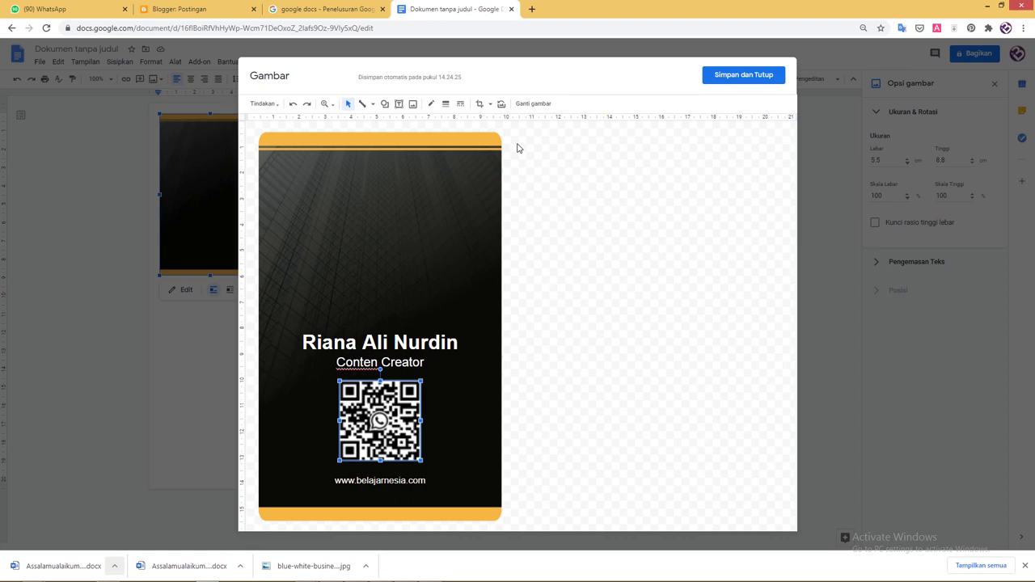
{"action": "left_click_drag", "start_coordinate": [384, 417], "coordinate": [383, 420]}
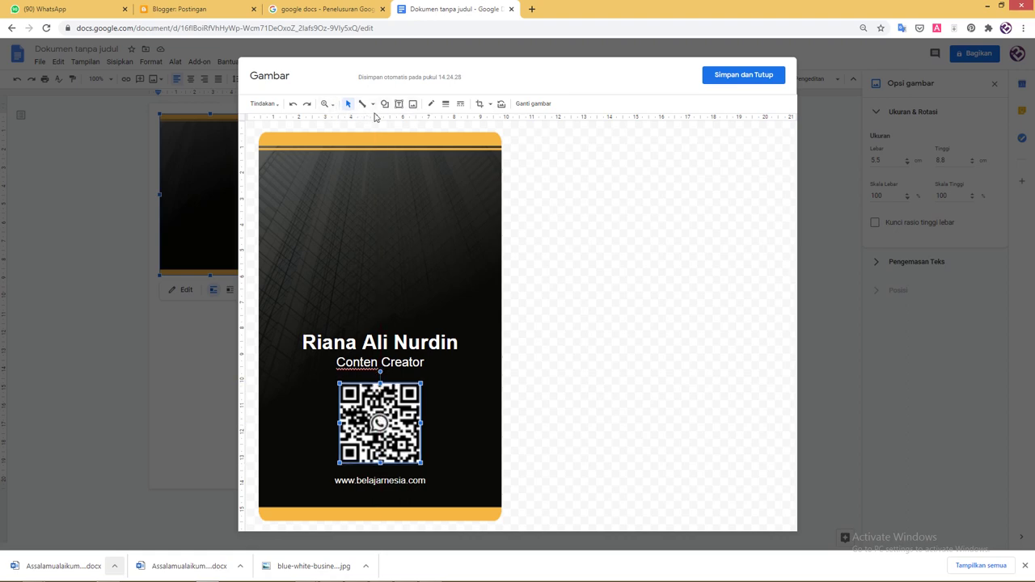
Draw an orange circle with a transparent border near the top of the card.
{"action": "left_click", "coordinate": [384, 105]}
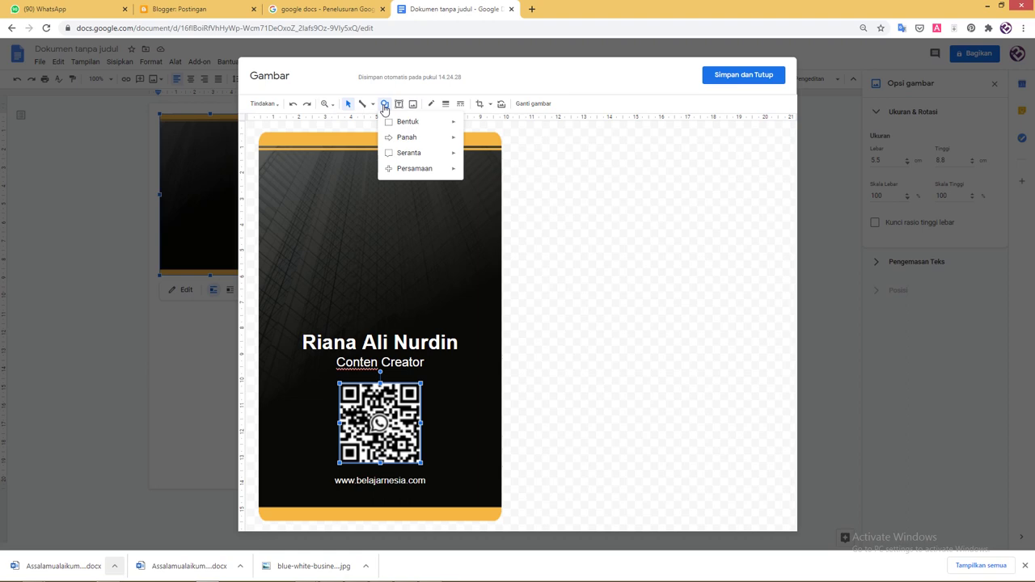
{"action": "mouse_move", "coordinate": [406, 127]}
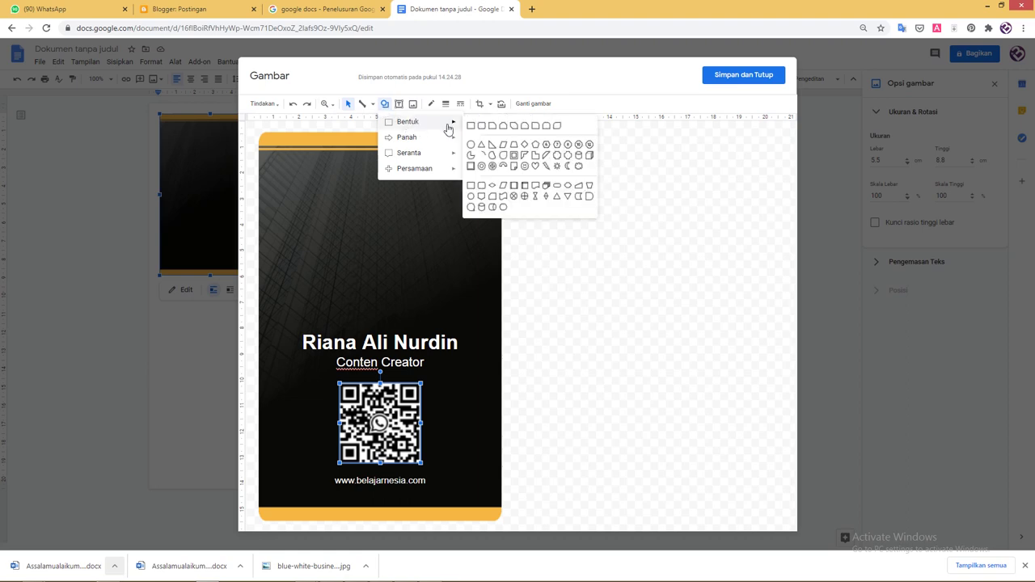
{"action": "left_click", "coordinate": [473, 147]}
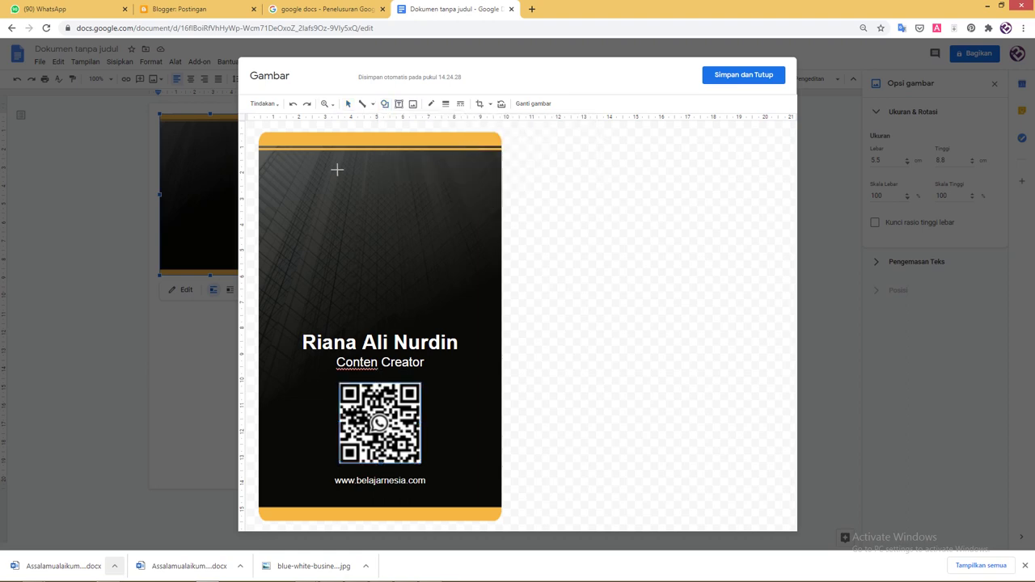
{"action": "left_click_drag", "start_coordinate": [337, 170], "coordinate": [426, 261]}
{"action": "mouse_move", "coordinate": [425, 261]}
{"action": "left_mouse_down"}
{"action": "mouse_move", "coordinate": [365, 216]}
{"action": "mouse_move", "coordinate": [445, 278]}
{"action": "left_mouse_up"}
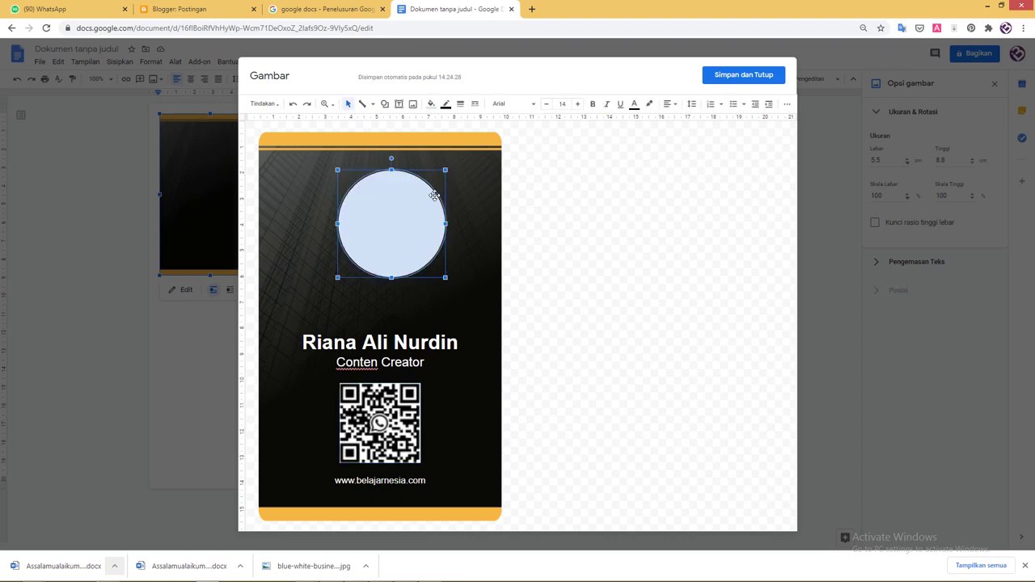
{"action": "left_click", "coordinate": [431, 104]}
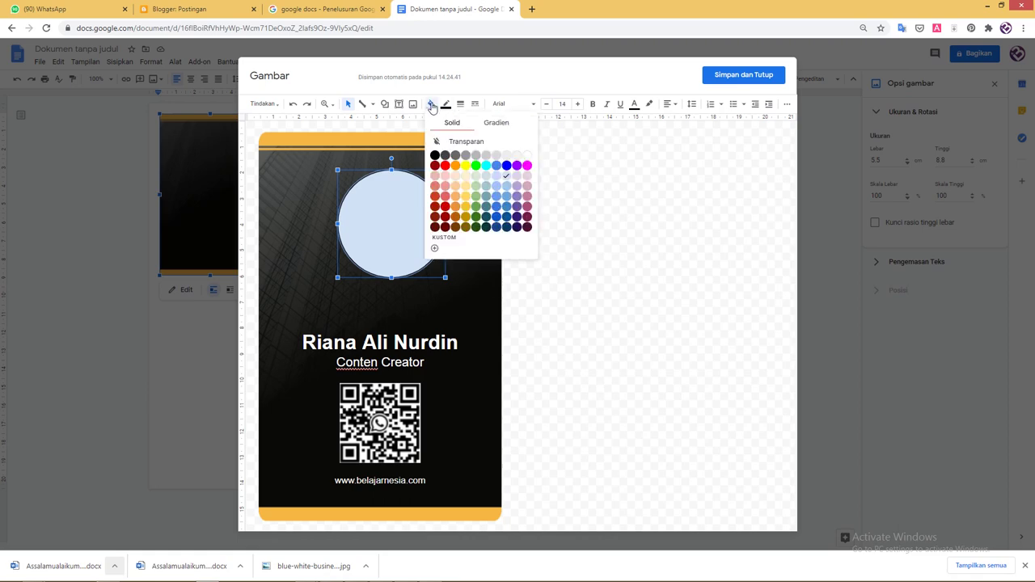
{"action": "left_click", "coordinate": [455, 165]}
{"action": "left_click", "coordinate": [448, 106]}
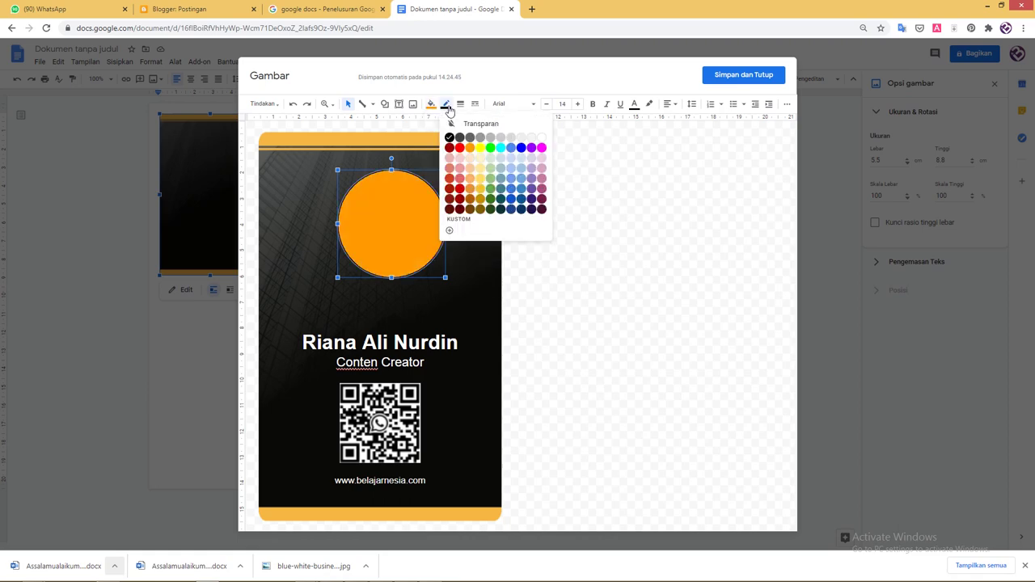
{"action": "left_click", "coordinate": [463, 124]}
{"action": "mouse_move", "coordinate": [392, 200]}
{"action": "left_mouse_down"}
{"action": "mouse_move", "coordinate": [382, 211]}
{"action": "mouse_move", "coordinate": [393, 196]}
{"action": "mouse_move", "coordinate": [466, 167]}
{"action": "mouse_move", "coordinate": [416, 191]}
{"action": "left_mouse_up"}
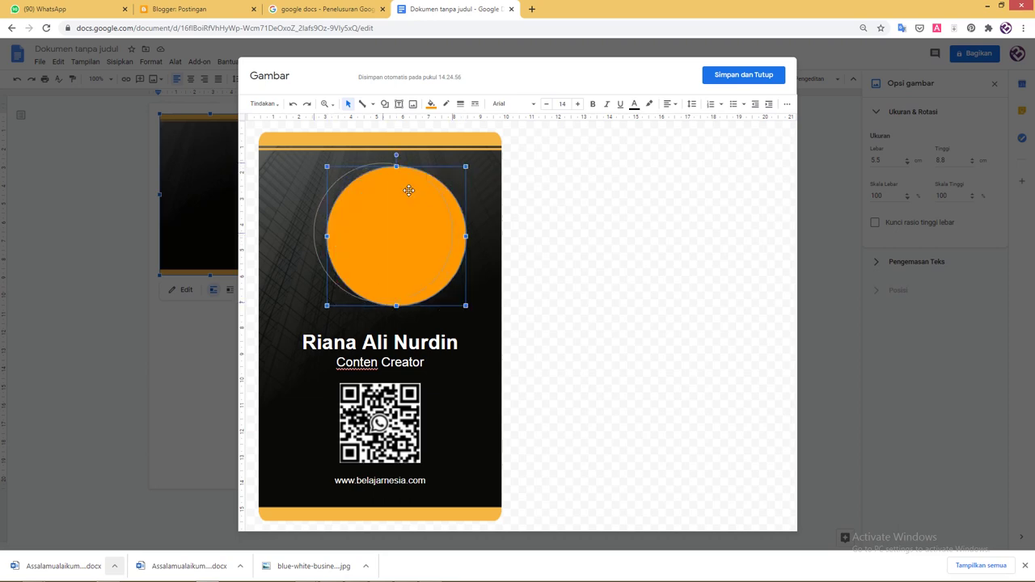
Turn the copied circle into a pale grey ring with transparent fill around the orange circle.
{"action": "left_click", "coordinate": [431, 103]}
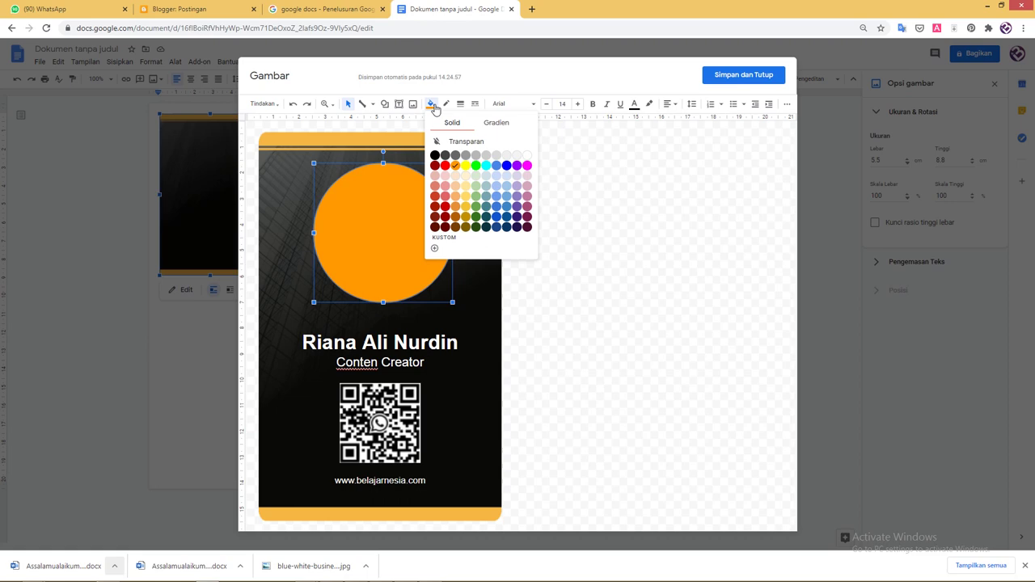
{"action": "left_click", "coordinate": [460, 146]}
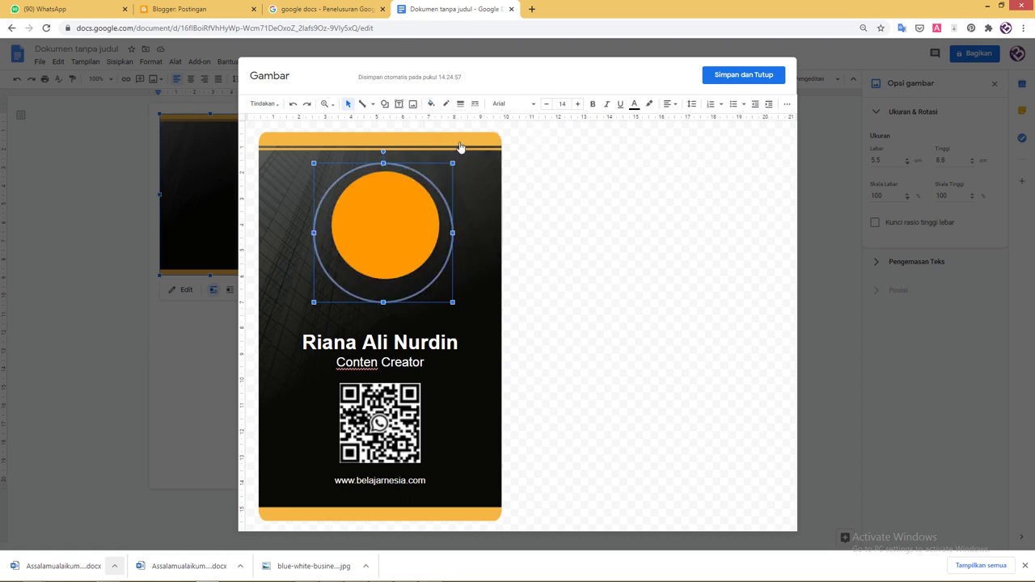
{"action": "left_click", "coordinate": [447, 104]}
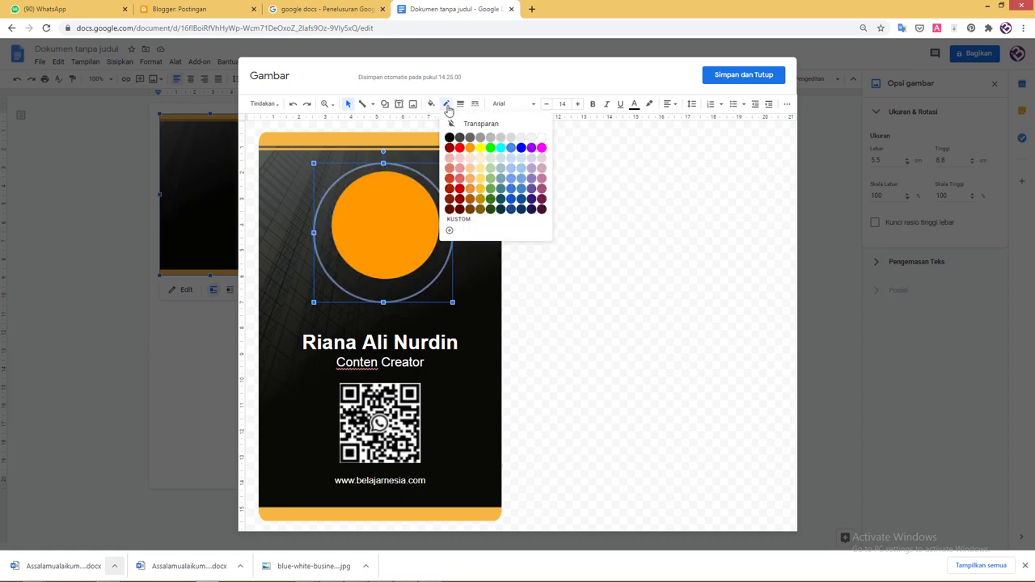
{"action": "left_click", "coordinate": [472, 154]}
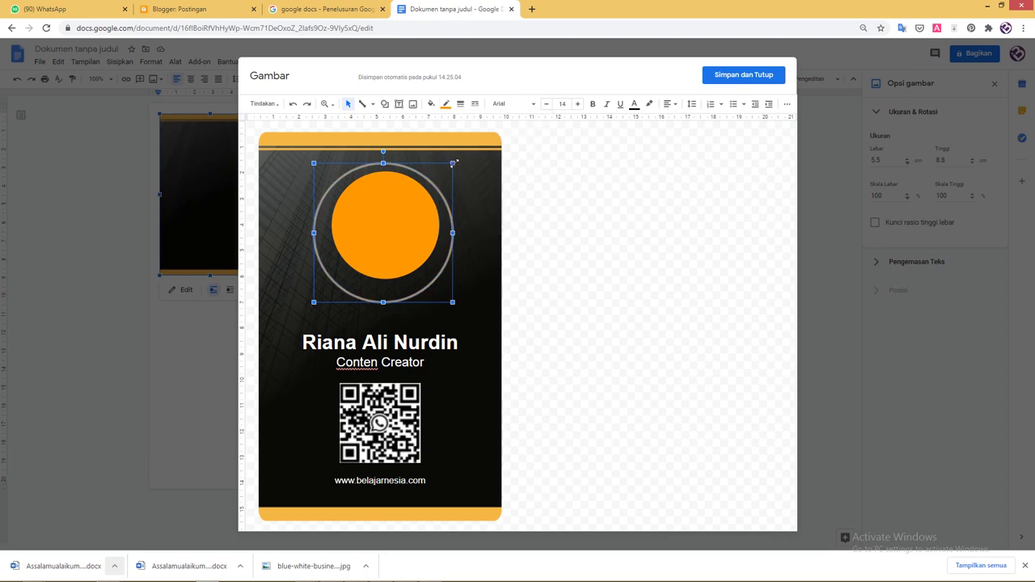
{"action": "mouse_move", "coordinate": [452, 164]}
{"action": "left_mouse_down"}
{"action": "mouse_move", "coordinate": [398, 197]}
{"action": "mouse_move", "coordinate": [410, 207]}
{"action": "mouse_move", "coordinate": [409, 173]}
{"action": "left_mouse_up"}
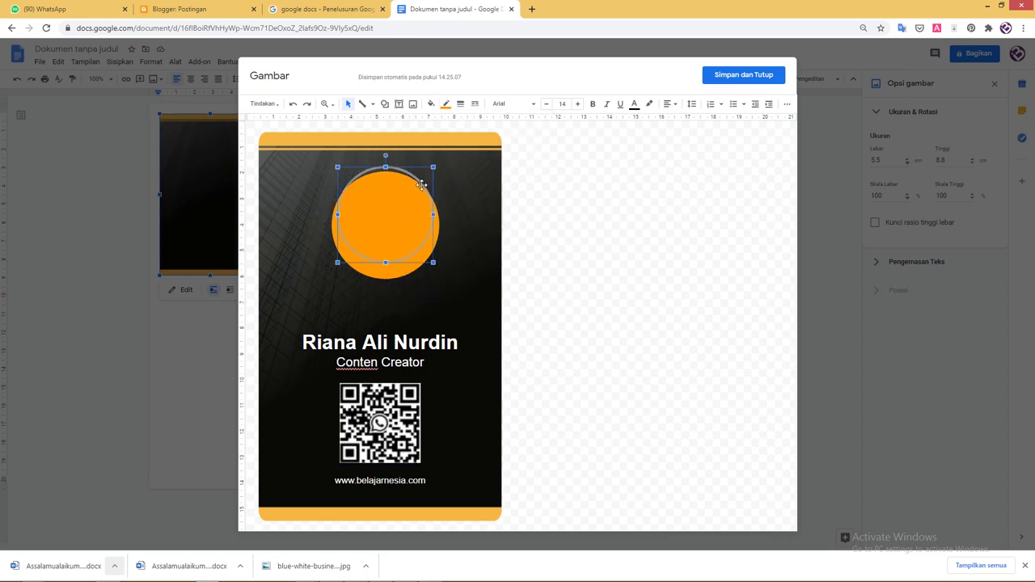
{"action": "mouse_move", "coordinate": [433, 262]}
{"action": "left_mouse_down"}
{"action": "mouse_move", "coordinate": [450, 276]}
{"action": "mouse_move", "coordinate": [434, 263]}
{"action": "left_mouse_up"}
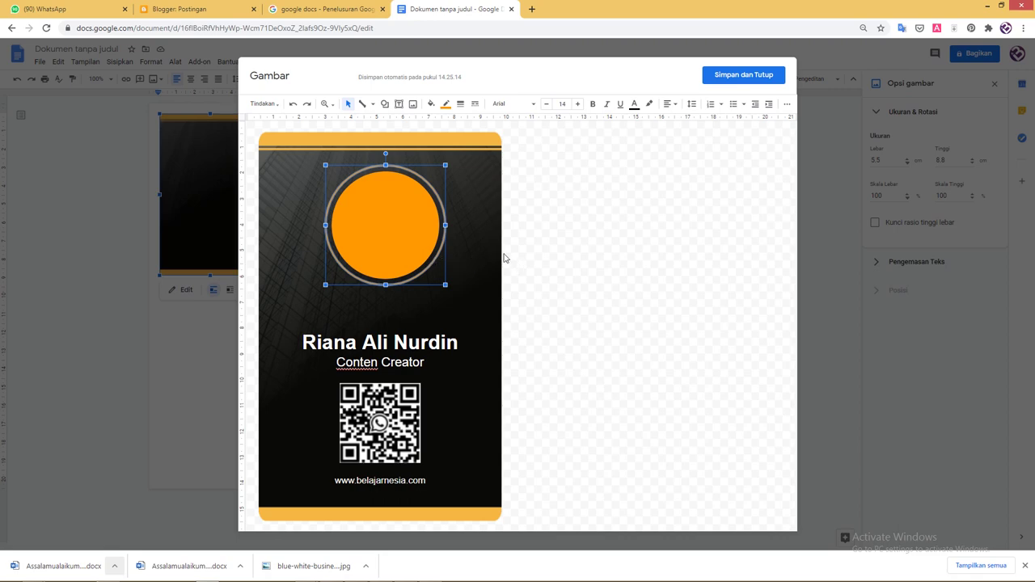
Shrink the ringed orange circle and move it lower, just above the name.
{"action": "key", "text": "Escape"}
{"action": "left_click", "coordinate": [408, 194]}
{"action": "left_click", "coordinate": [557, 252]}
{"action": "left_click_drag", "start_coordinate": [558, 268], "coordinate": [457, 313]}
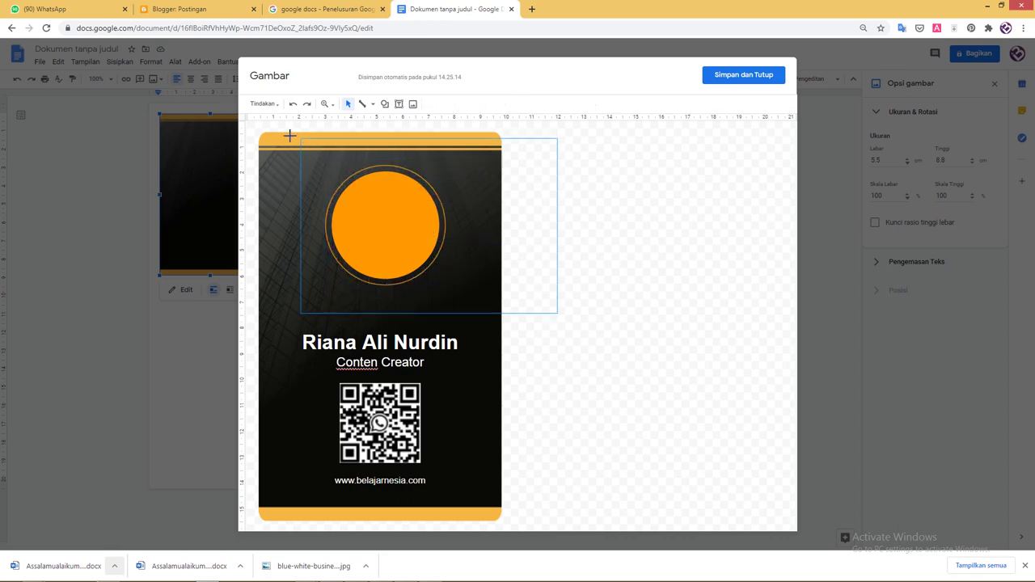
{"action": "left_click_drag", "start_coordinate": [386, 225], "coordinate": [289, 135]}
{"action": "left_click", "coordinate": [445, 193]}
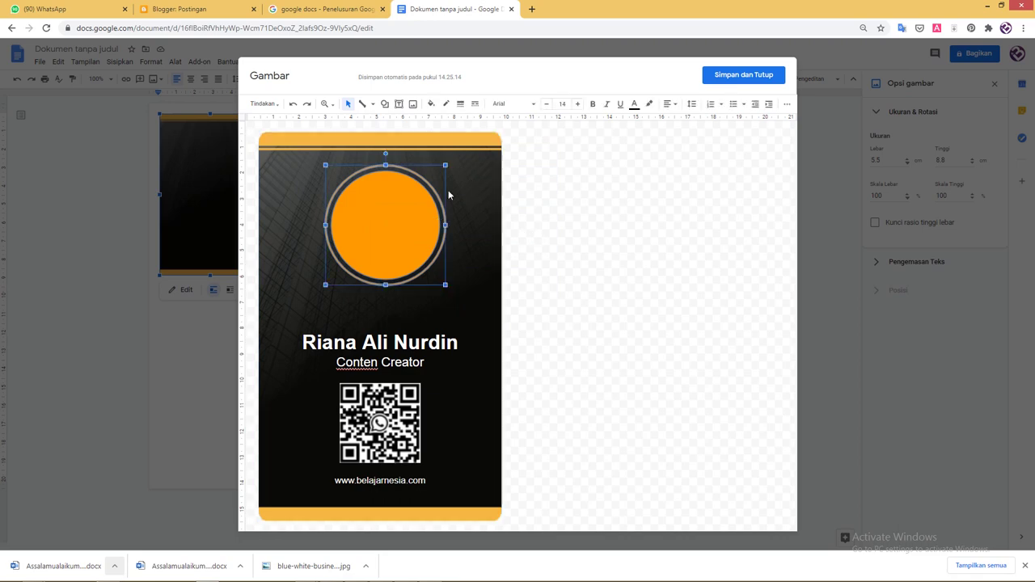
{"action": "mouse_move", "coordinate": [445, 165]}
{"action": "left_mouse_down"}
{"action": "mouse_move", "coordinate": [420, 191]}
{"action": "mouse_move", "coordinate": [373, 202]}
{"action": "mouse_move", "coordinate": [390, 224]}
{"action": "left_mouse_up"}
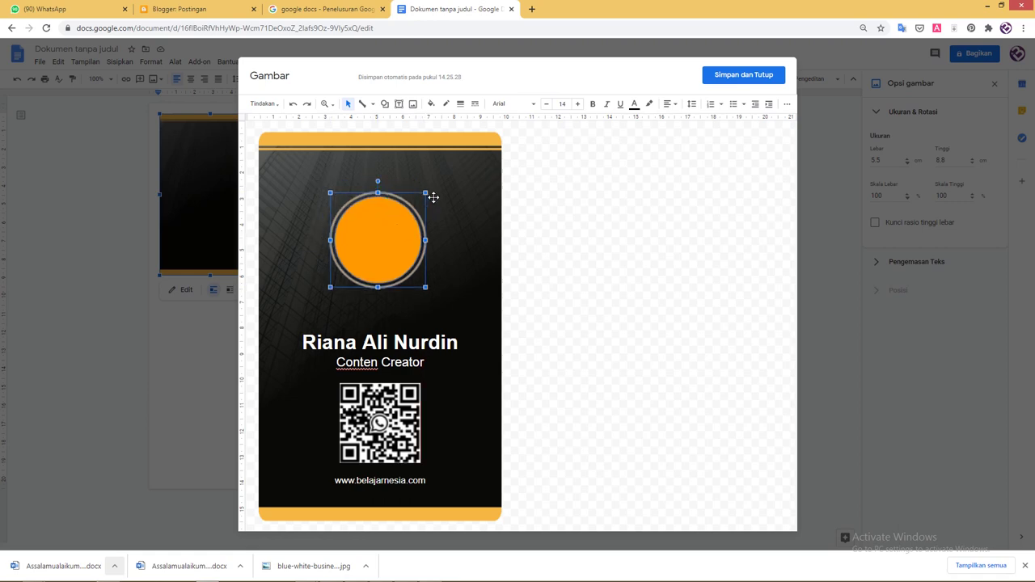
{"action": "left_click_drag", "start_coordinate": [433, 186], "coordinate": [433, 186]}
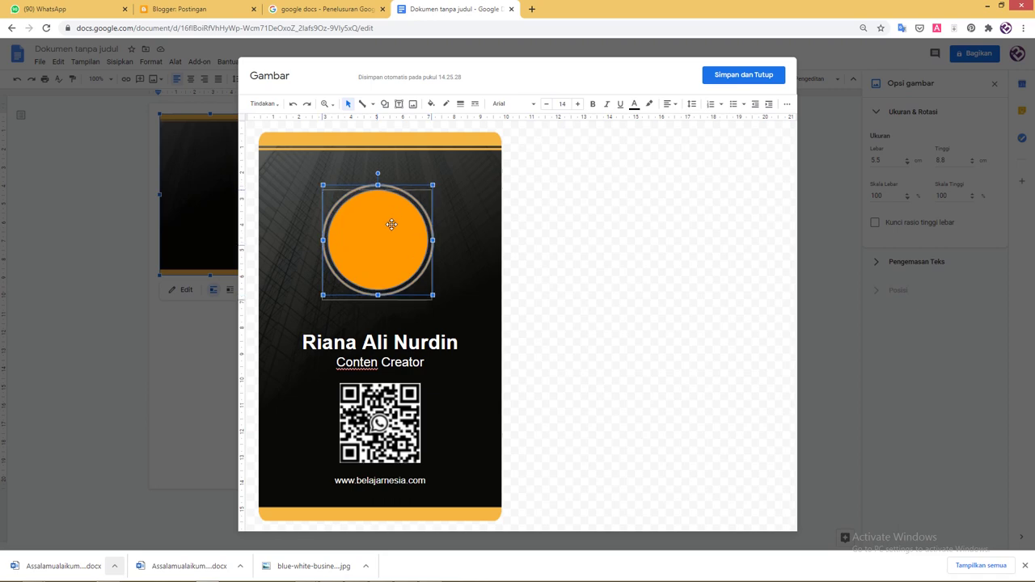
{"action": "mouse_move", "coordinate": [393, 219]}
{"action": "left_mouse_down"}
{"action": "mouse_move", "coordinate": [396, 230]}
{"action": "mouse_move", "coordinate": [391, 215]}
{"action": "left_mouse_up"}
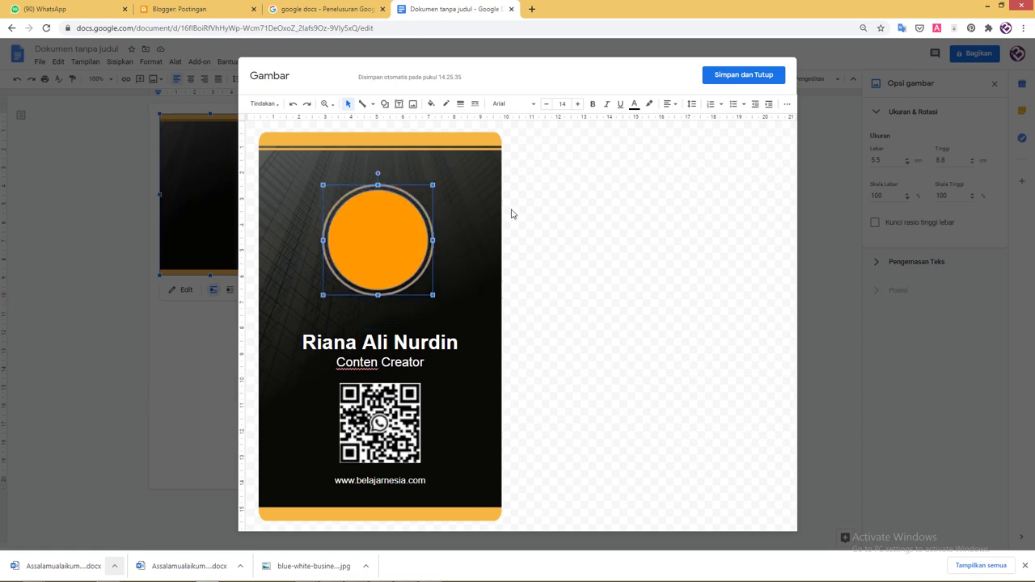
{"action": "key", "text": "ctrl+z"}
{"action": "mouse_move", "coordinate": [383, 248]}
{"action": "left_mouse_down"}
{"action": "mouse_move", "coordinate": [386, 283]}
{"action": "mouse_move", "coordinate": [383, 251]}
{"action": "mouse_move", "coordinate": [393, 259]}
{"action": "left_mouse_up"}
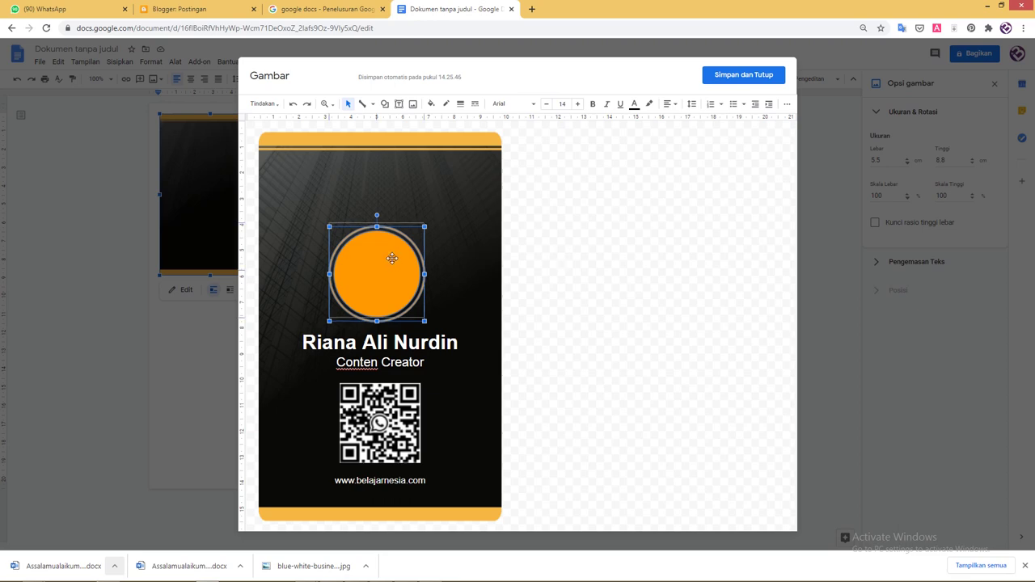
Settle the circle's position, then drag a copy of the QR code beside the card.
{"action": "left_click", "coordinate": [538, 260]}
{"action": "left_click", "coordinate": [403, 268]}
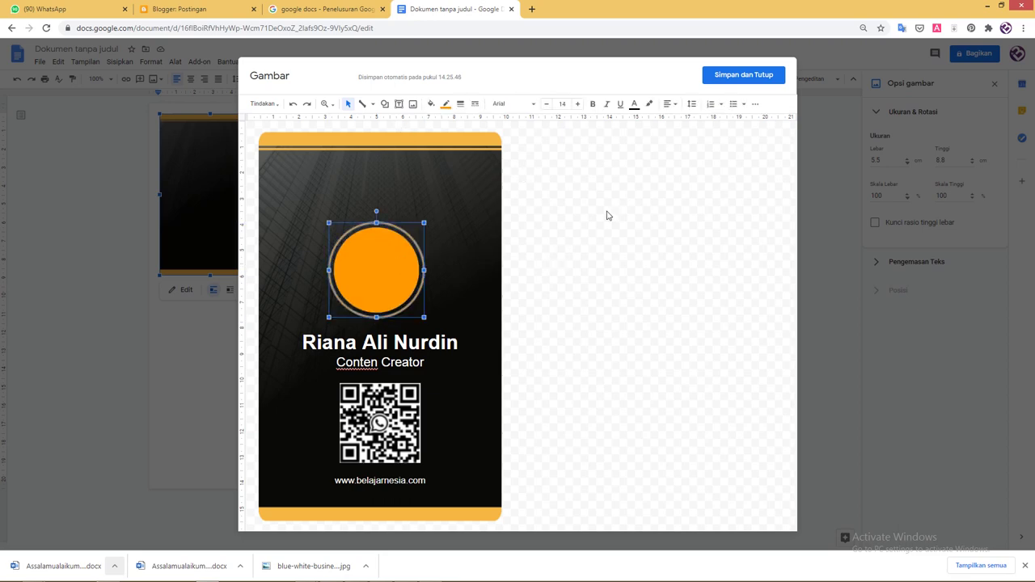
{"action": "left_click", "coordinate": [525, 167]}
{"action": "left_click", "coordinate": [376, 413]}
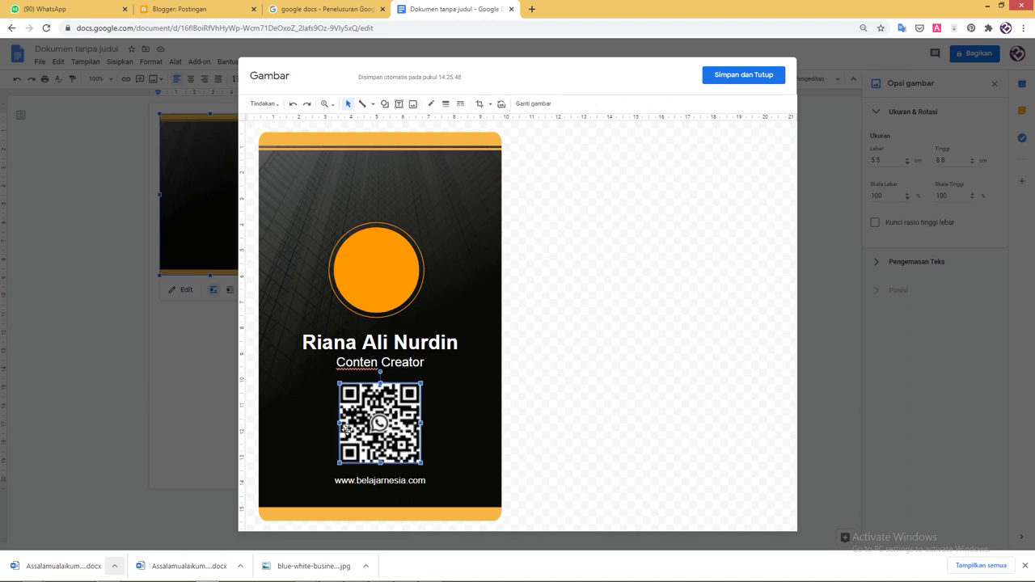
{"action": "left_click_drag", "start_coordinate": [368, 424], "coordinate": [498, 261], "text": "ctrl"}
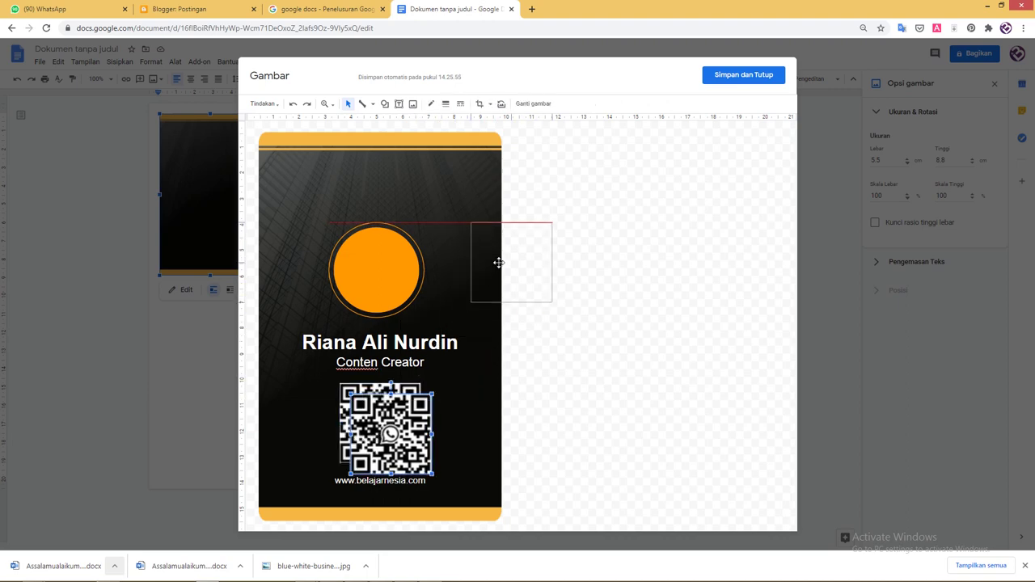
Replace the copied image with the silhouette profile picture uploaded from the computer.
{"action": "left_click", "coordinate": [533, 105]}
{"action": "left_click", "coordinate": [515, 338]}
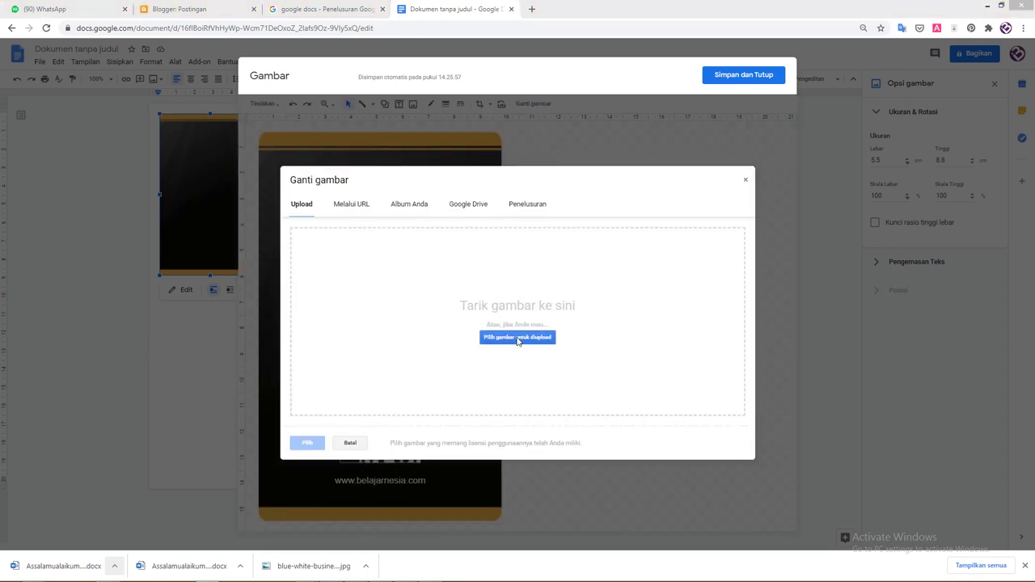
{"action": "left_click", "coordinate": [496, 279]}
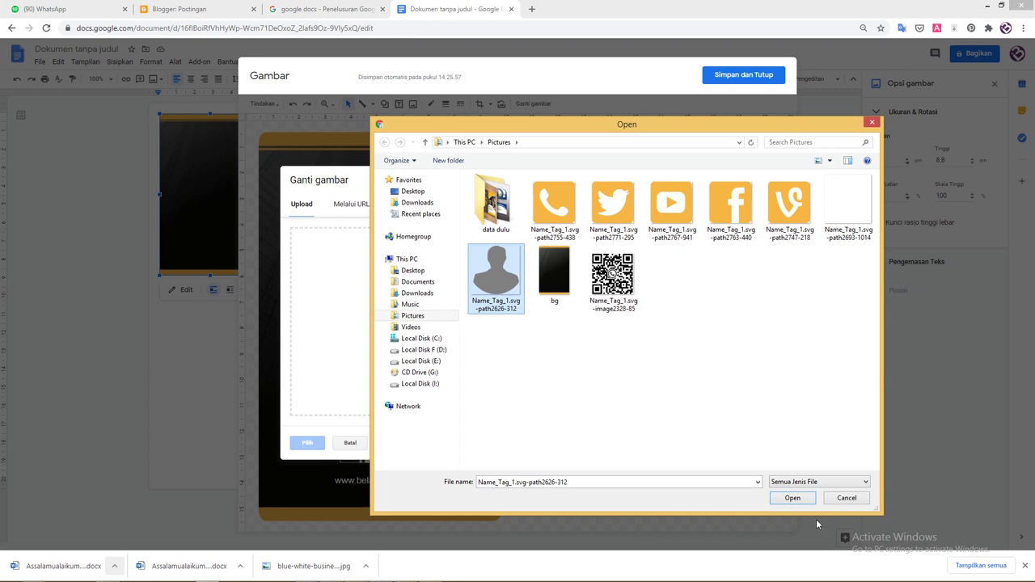
{"action": "left_click", "coordinate": [792, 497]}
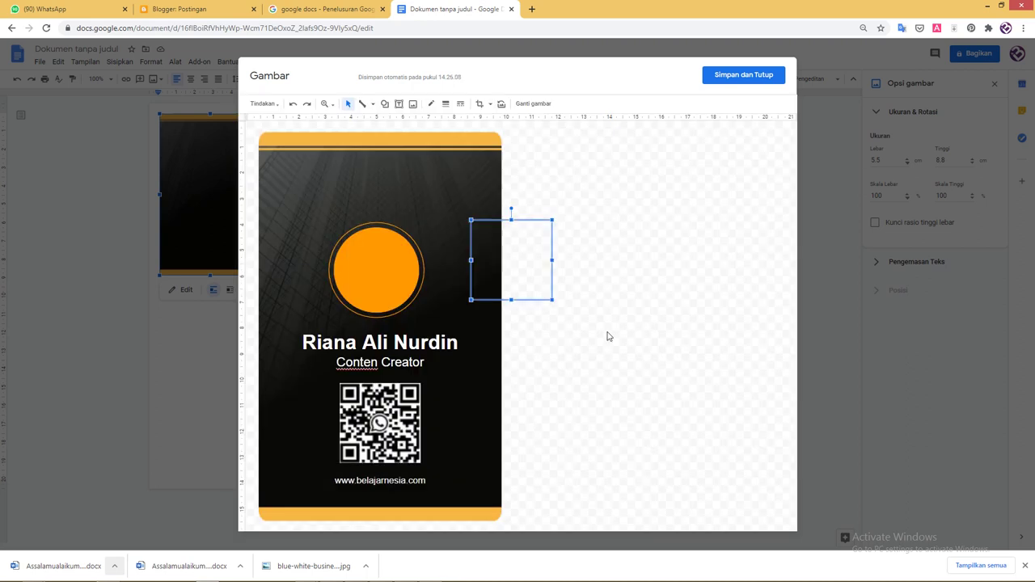
Move the silhouette onto the orange circle and nudge it roughly into place.
{"action": "left_click_drag", "start_coordinate": [518, 269], "coordinate": [382, 276]}
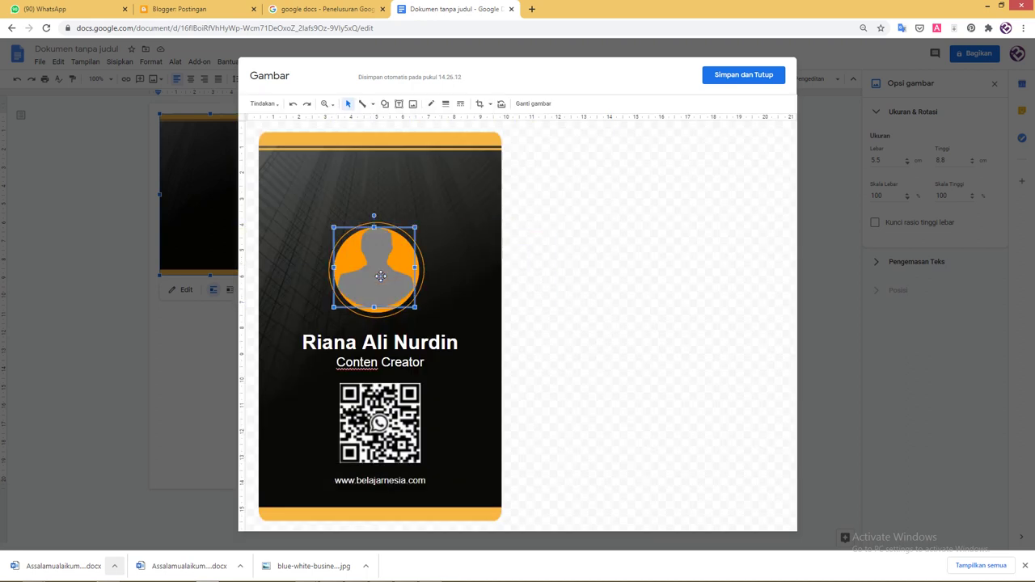
{"action": "key", "text": "Down"}
{"action": "key", "text": "Down"}
{"action": "key", "text": "Down"}
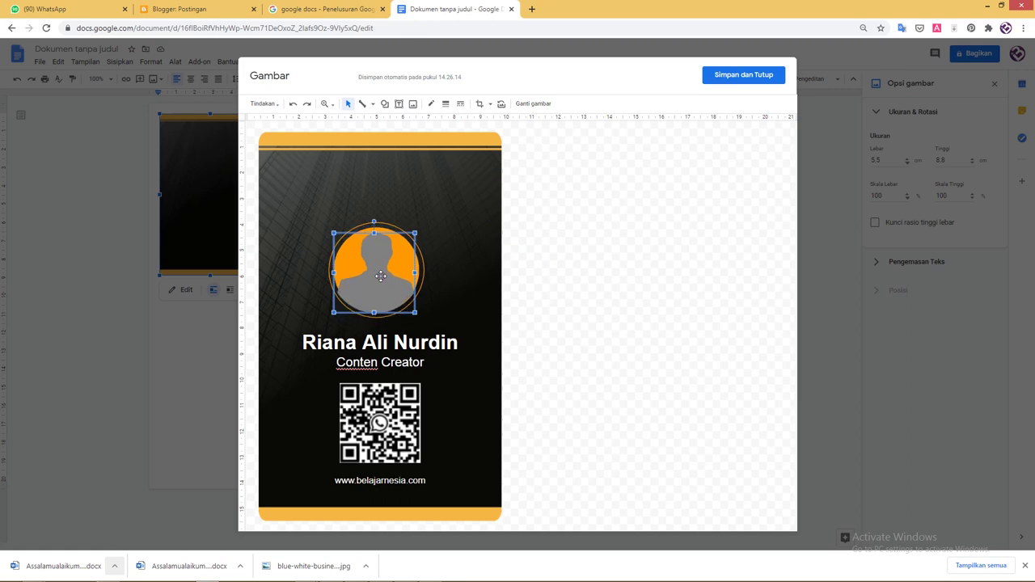
{"action": "key", "text": "ctrl+plus"}
{"action": "key", "text": "ctrl+plus"}
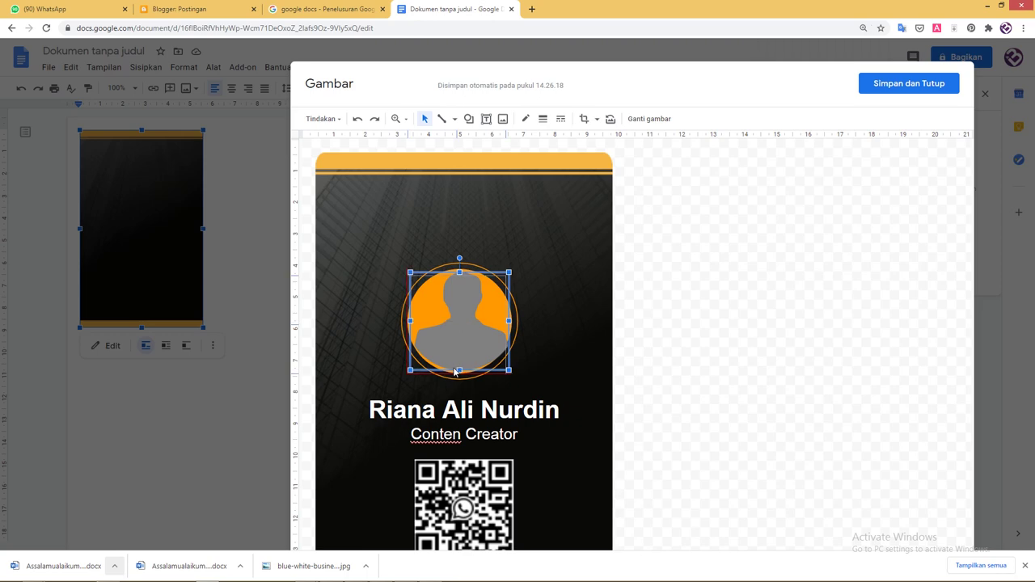
{"action": "left_click", "coordinate": [455, 372]}
{"action": "left_click_drag", "start_coordinate": [457, 360], "coordinate": [457, 361]}
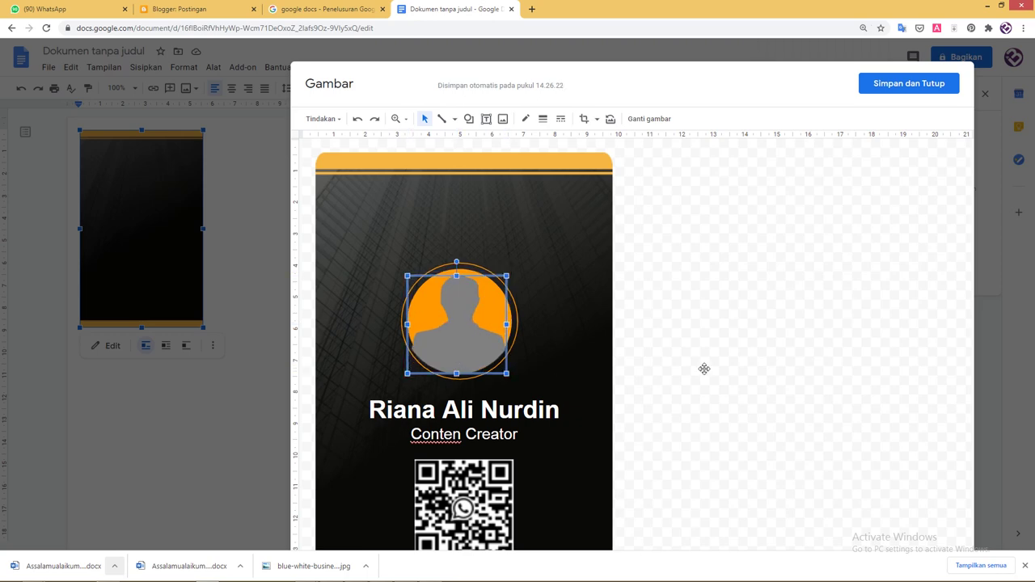
{"action": "left_click", "coordinate": [735, 365]}
{"action": "left_click", "coordinate": [482, 348]}
Shrink the silhouette slightly from its corner and centre it within the orange circle.
{"action": "right_click", "coordinate": [462, 333]}
{"action": "left_click", "coordinate": [553, 543]}
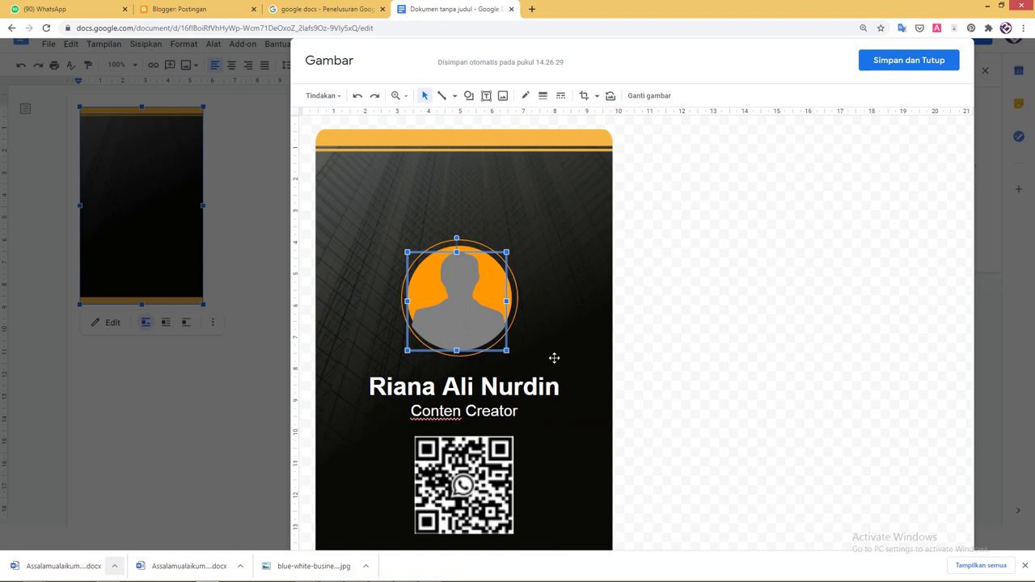
{"action": "left_click_drag", "start_coordinate": [443, 327], "coordinate": [443, 330]}
{"action": "left_click_drag", "start_coordinate": [407, 350], "coordinate": [411, 347]}
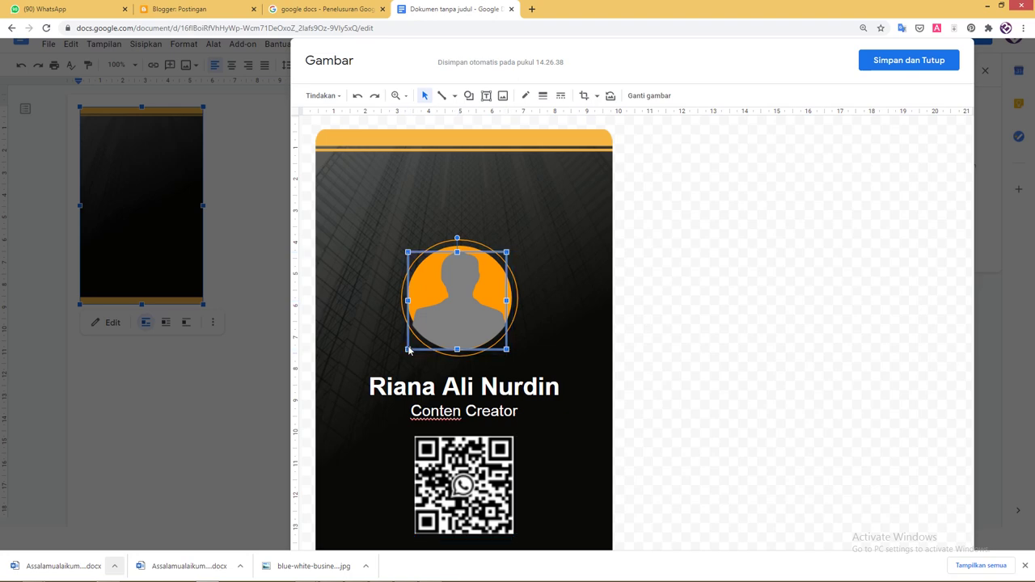
{"action": "left_click_drag", "start_coordinate": [407, 350], "coordinate": [411, 345]}
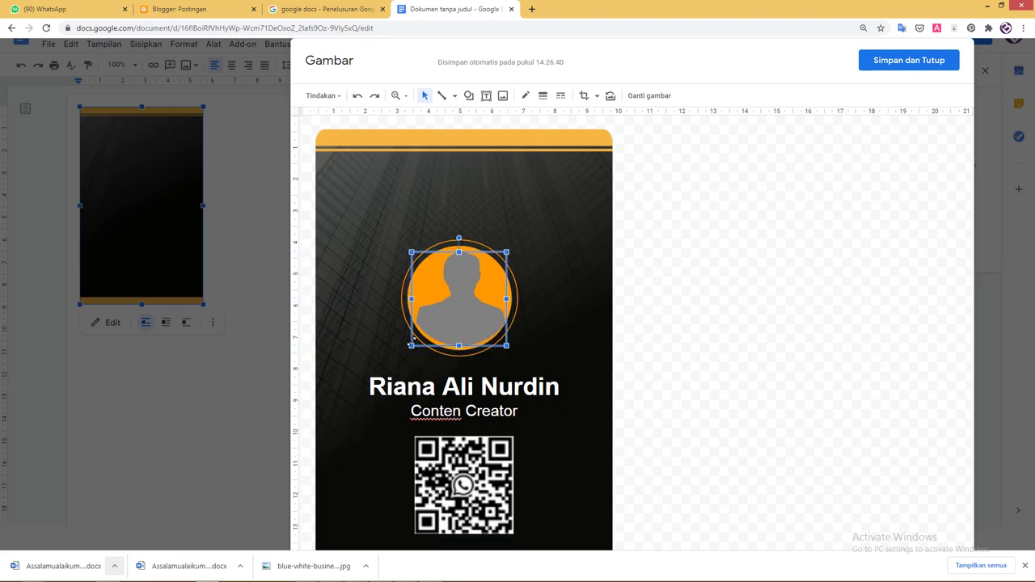
{"action": "key", "text": "Down"}
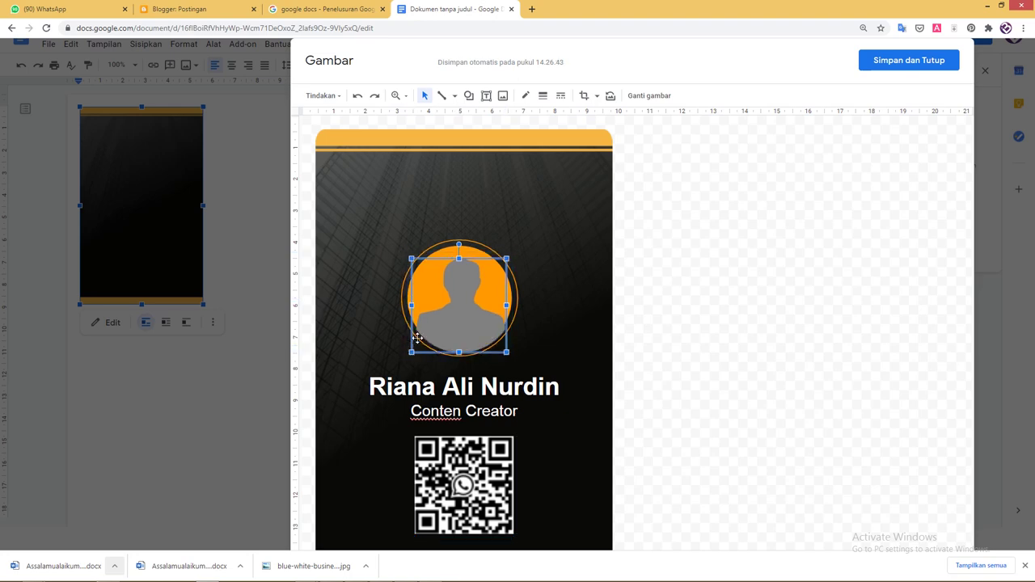
{"action": "left_click_drag", "start_coordinate": [466, 337], "coordinate": [465, 327]}
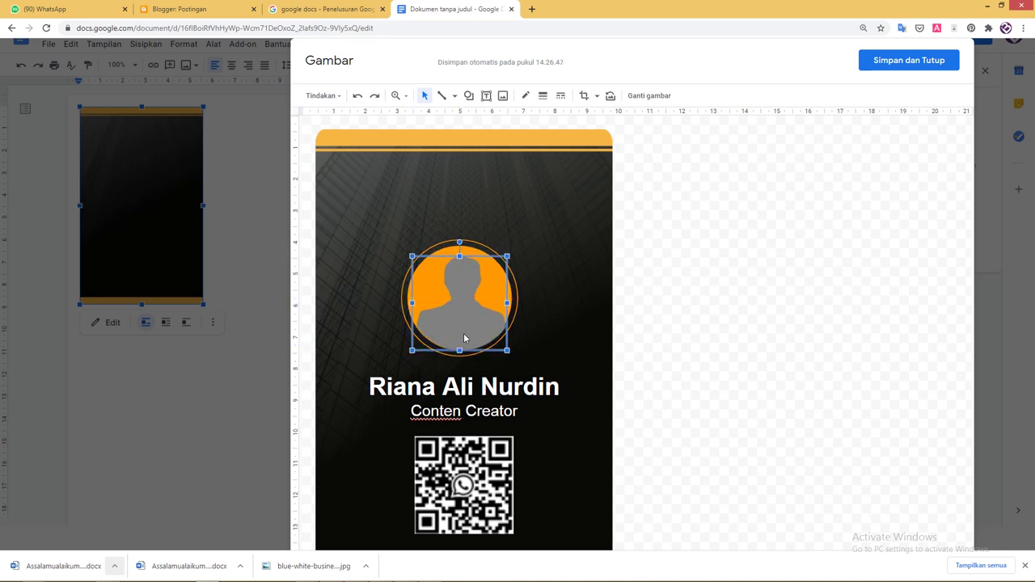
{"action": "left_click", "coordinate": [737, 318]}
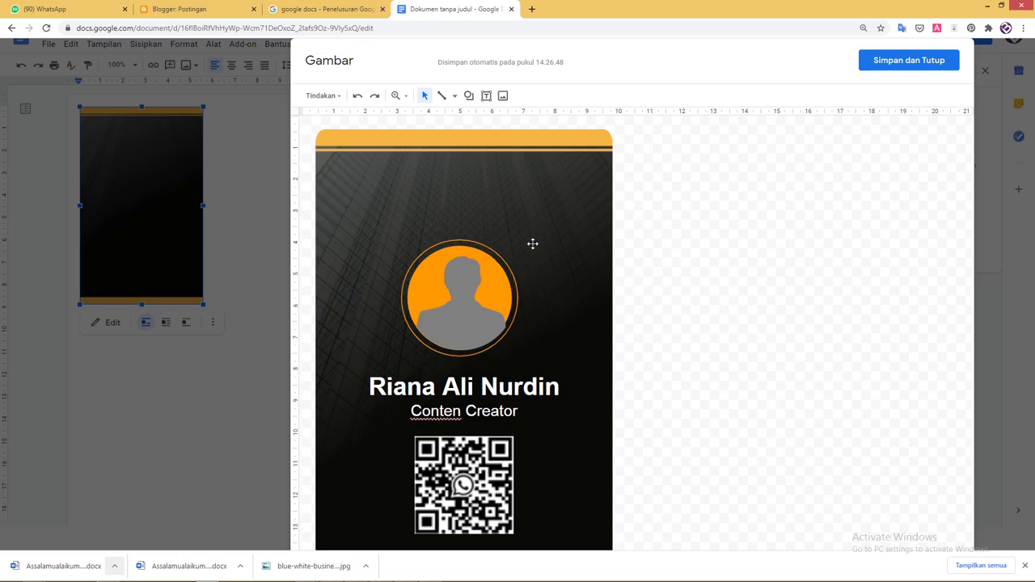
Save the finished card drawing back into the document.
{"action": "left_click", "coordinate": [921, 64]}
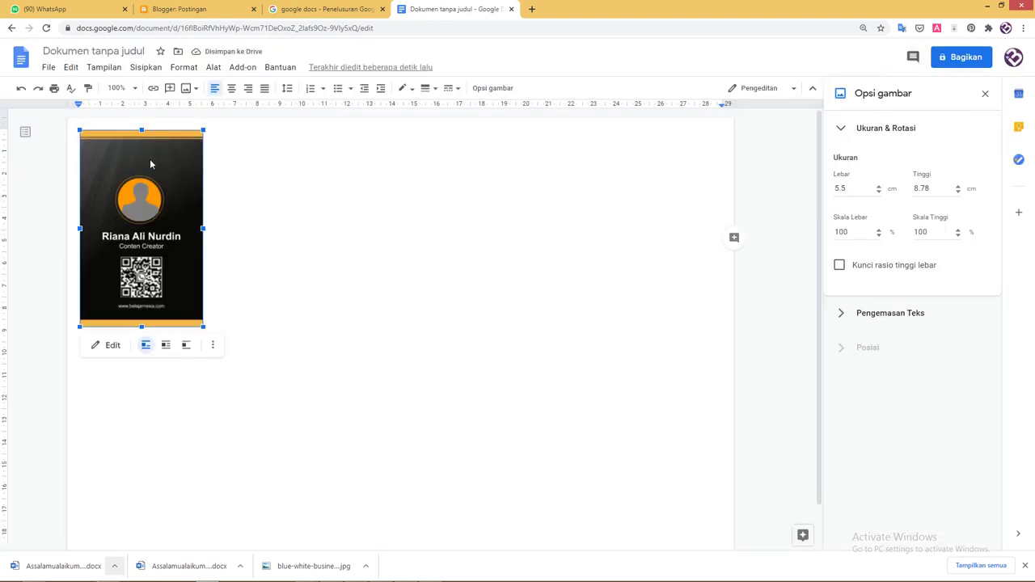
{"action": "key", "text": "ctrl+d"}
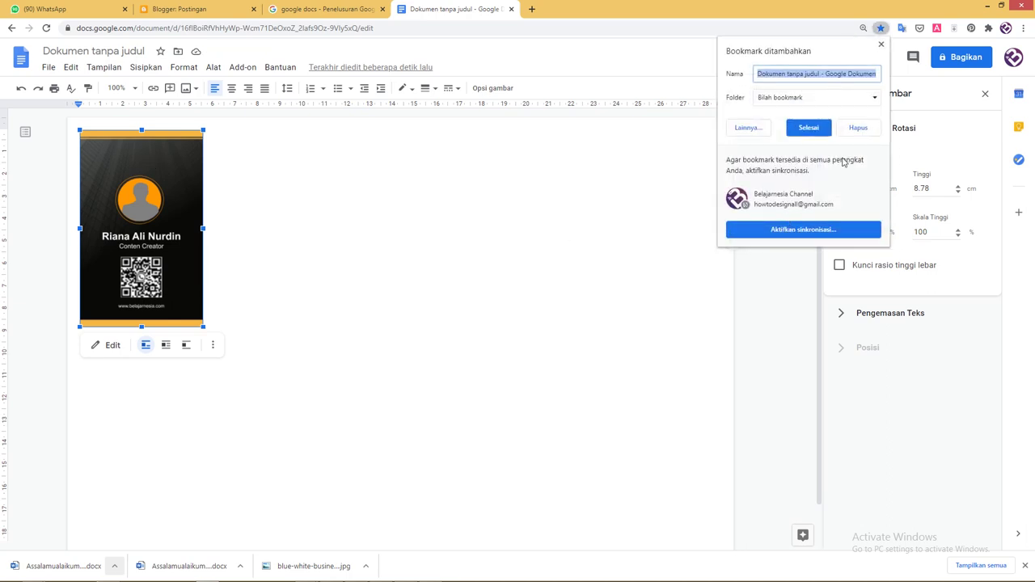
{"action": "left_click", "coordinate": [636, 149]}
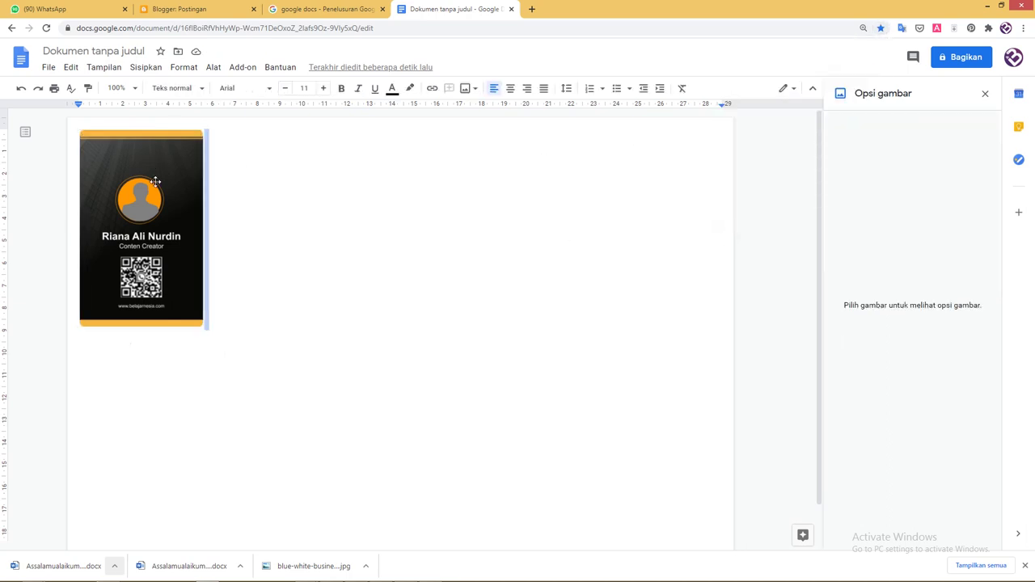
Copy the card image and paste a copy into the document.
{"action": "left_click", "coordinate": [179, 192]}
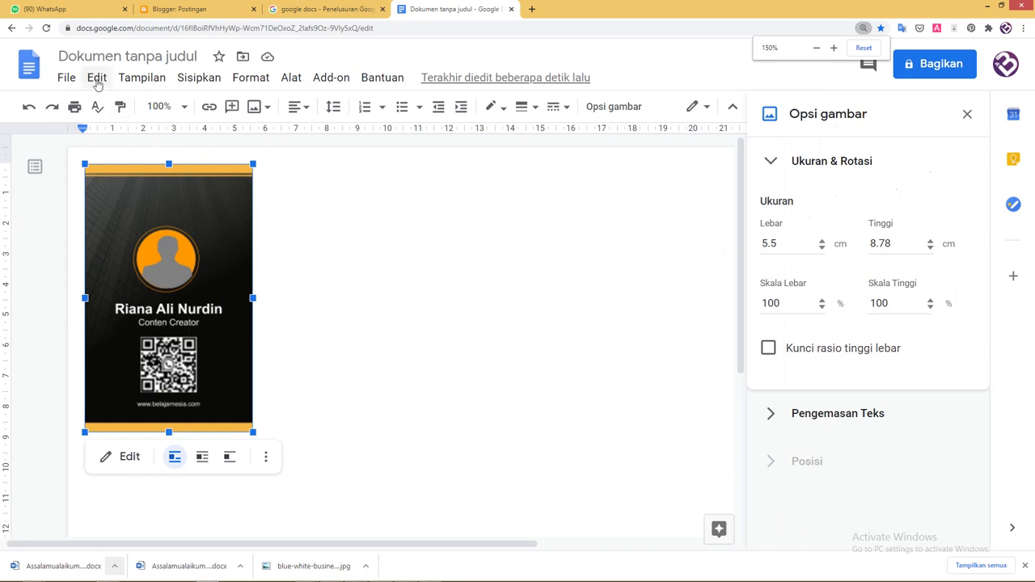
{"action": "left_click", "coordinate": [95, 78]}
{"action": "left_click", "coordinate": [143, 200]}
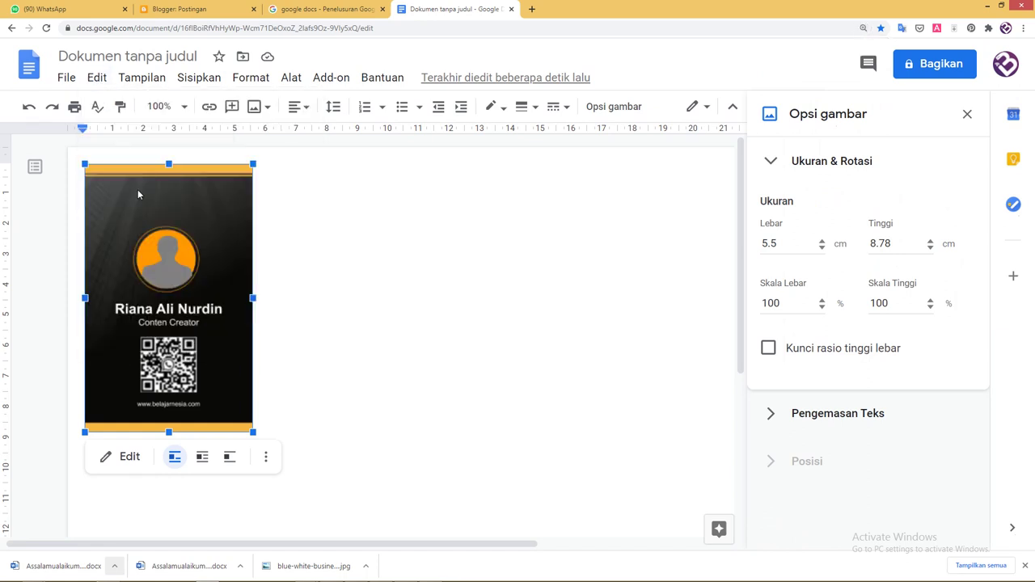
{"action": "left_click", "coordinate": [96, 77]}
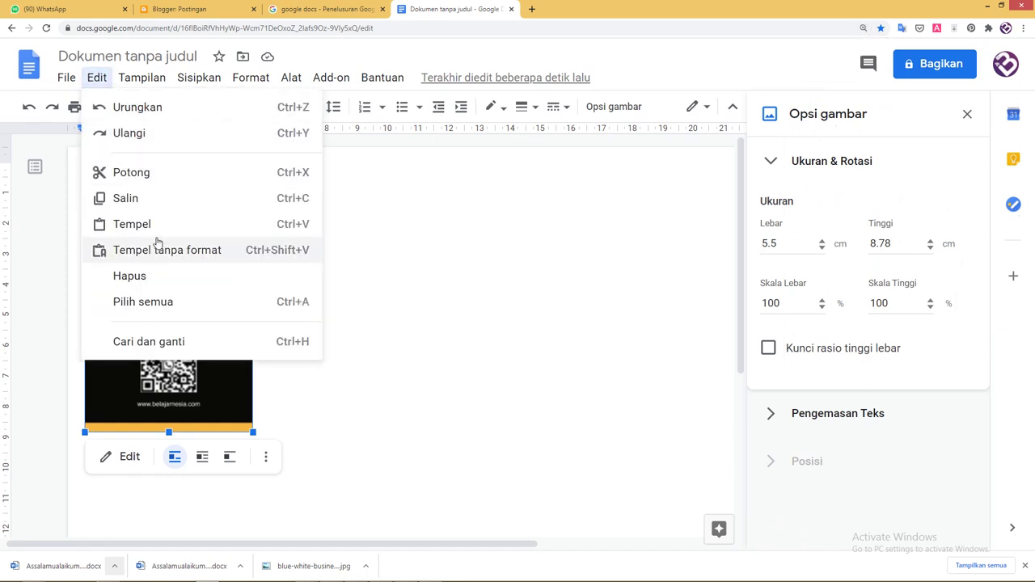
{"action": "left_click", "coordinate": [159, 226]}
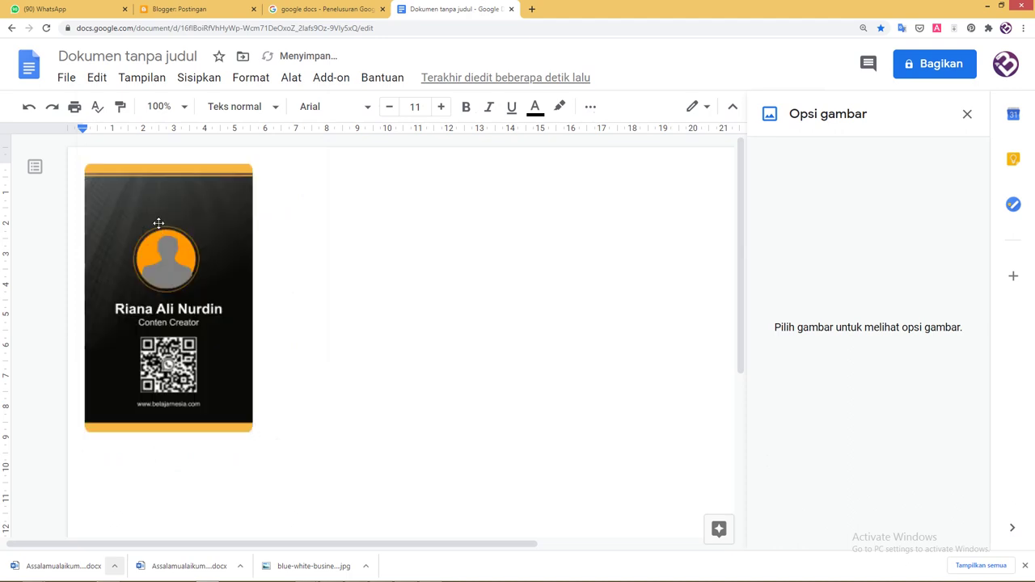
{"action": "left_click", "coordinate": [159, 223]}
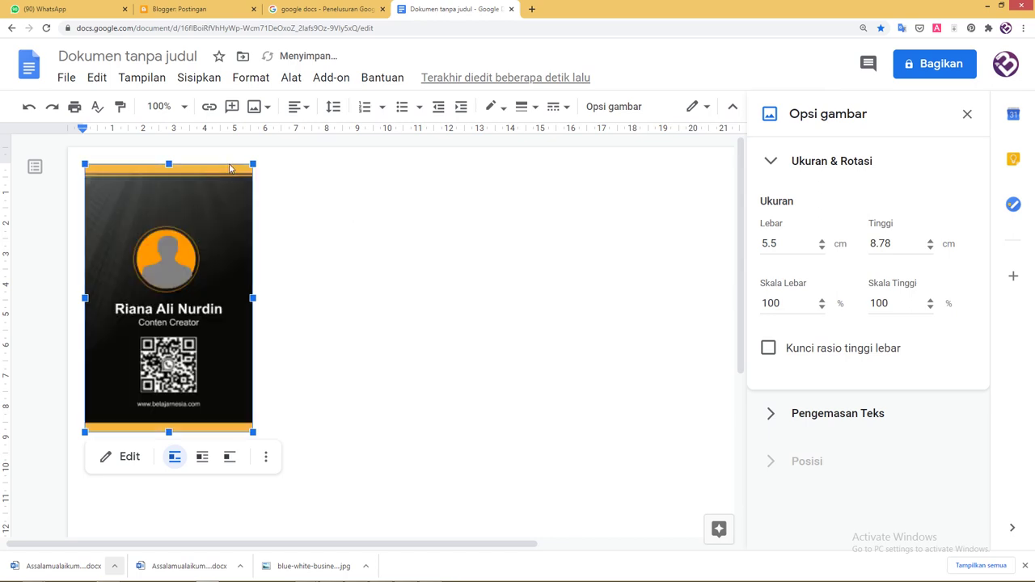
Indent after the card, paste a second card beside it, and delete the extra third copy.
{"action": "left_click", "coordinate": [363, 266]}
{"action": "key", "text": "Tab"}
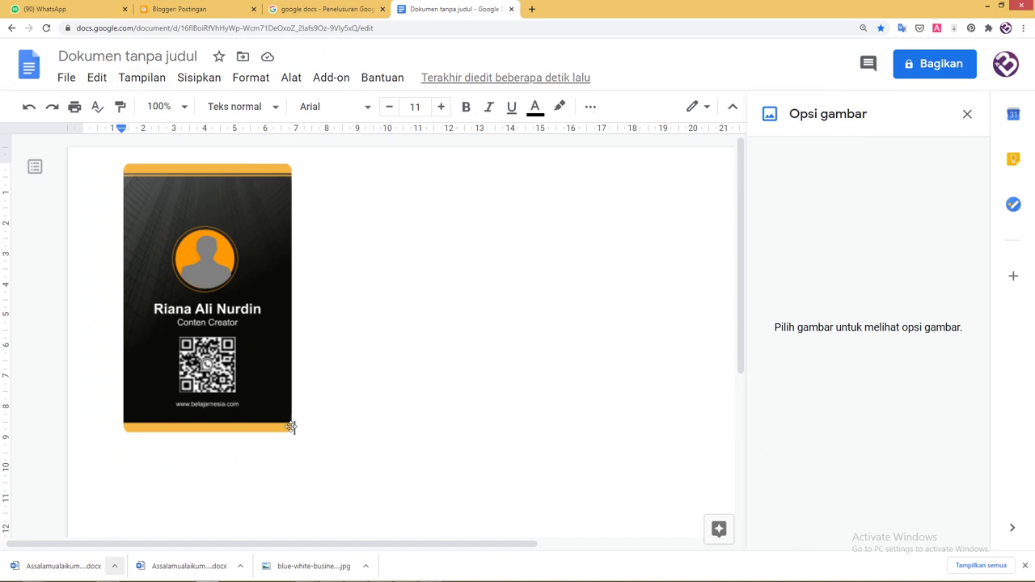
{"action": "left_click", "coordinate": [97, 78]}
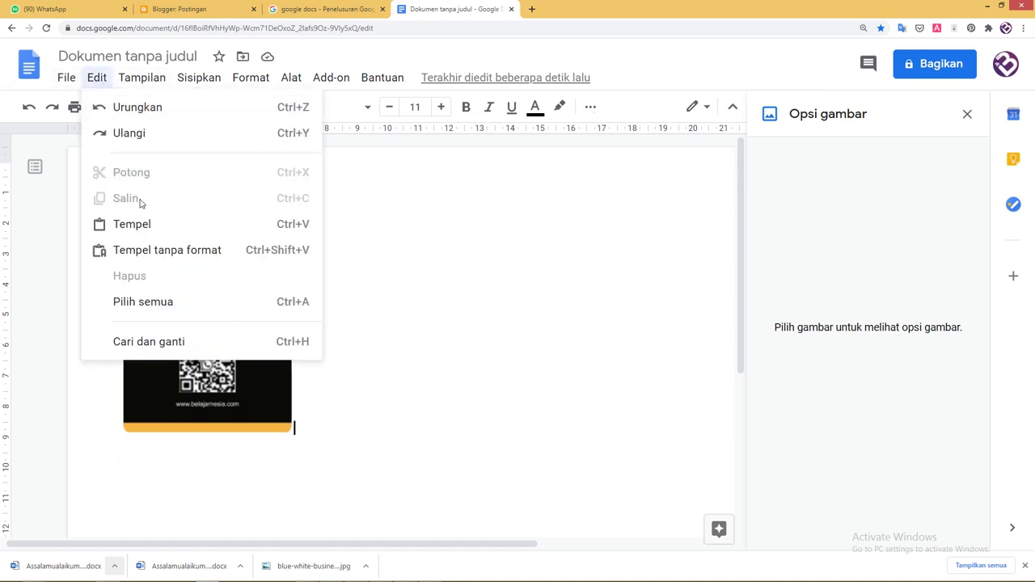
{"action": "left_click", "coordinate": [142, 226]}
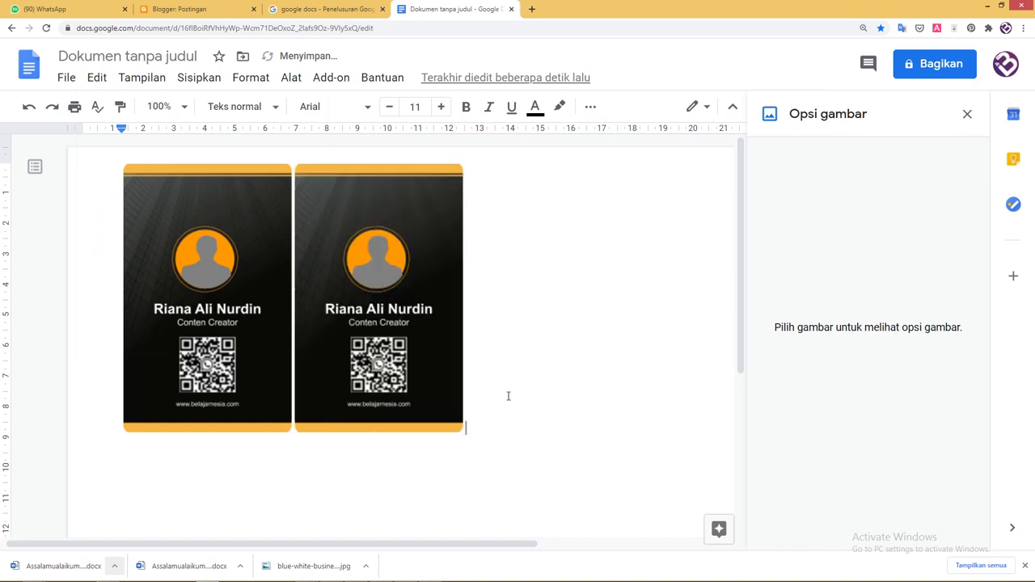
{"action": "left_click", "coordinate": [97, 78]}
{"action": "left_click", "coordinate": [147, 228]}
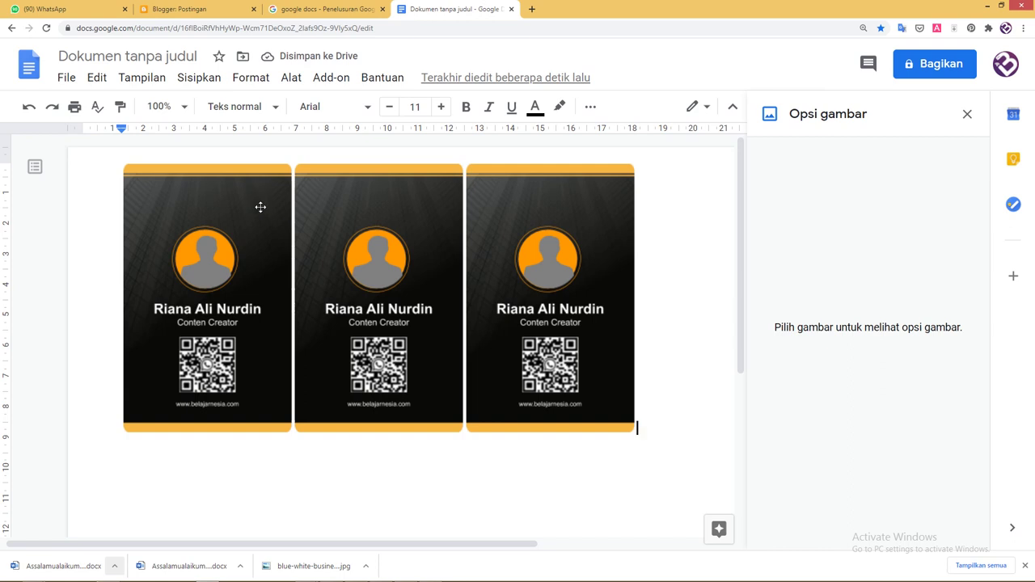
{"action": "key", "text": "BackSpace"}
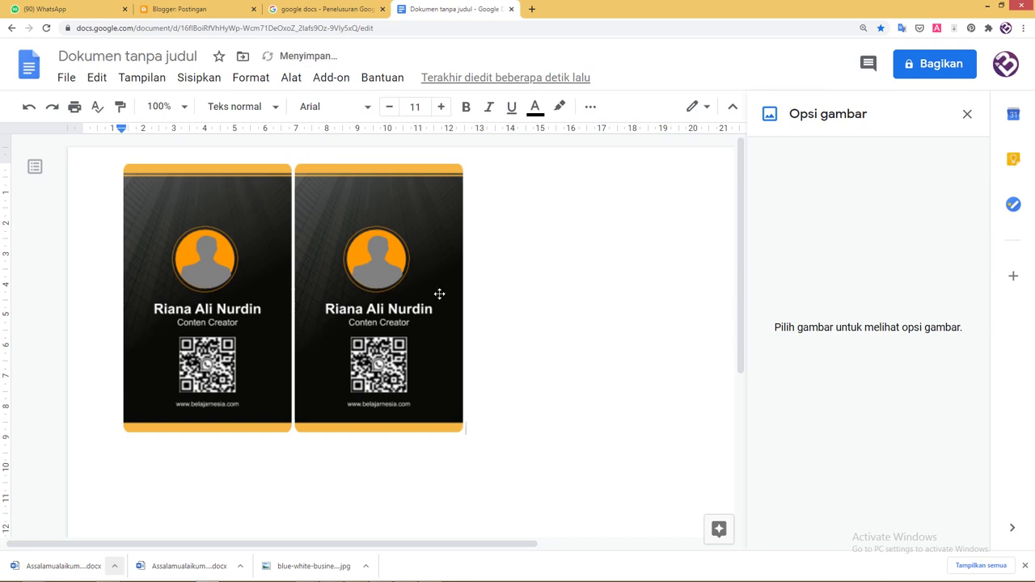
Replace the card copy's silhouette with the Name_Tag_1.svg-path2693-1014 logo, shrunk into the orange circle.
{"action": "double_click", "coordinate": [440, 295]}
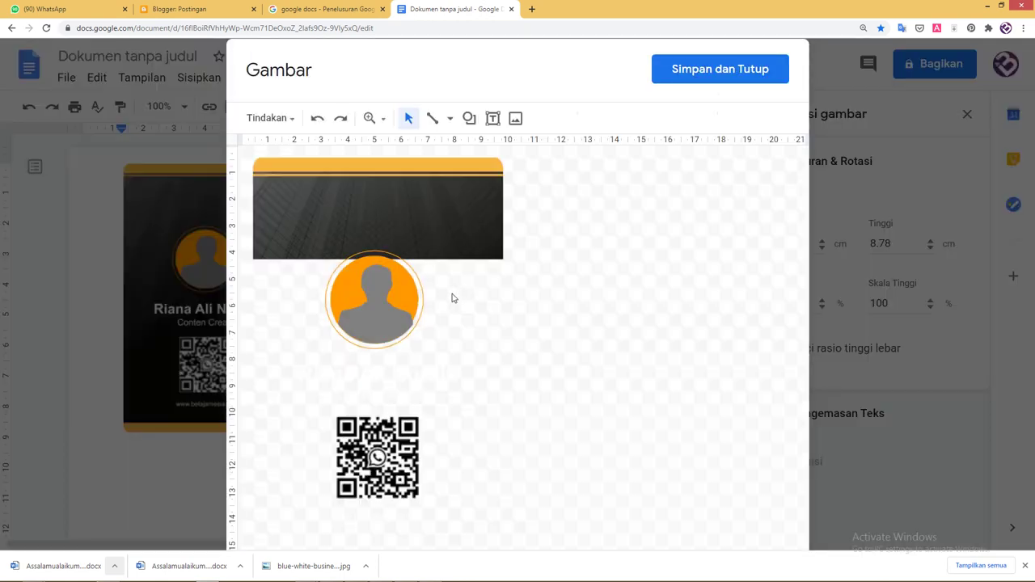
{"action": "left_click", "coordinate": [382, 285]}
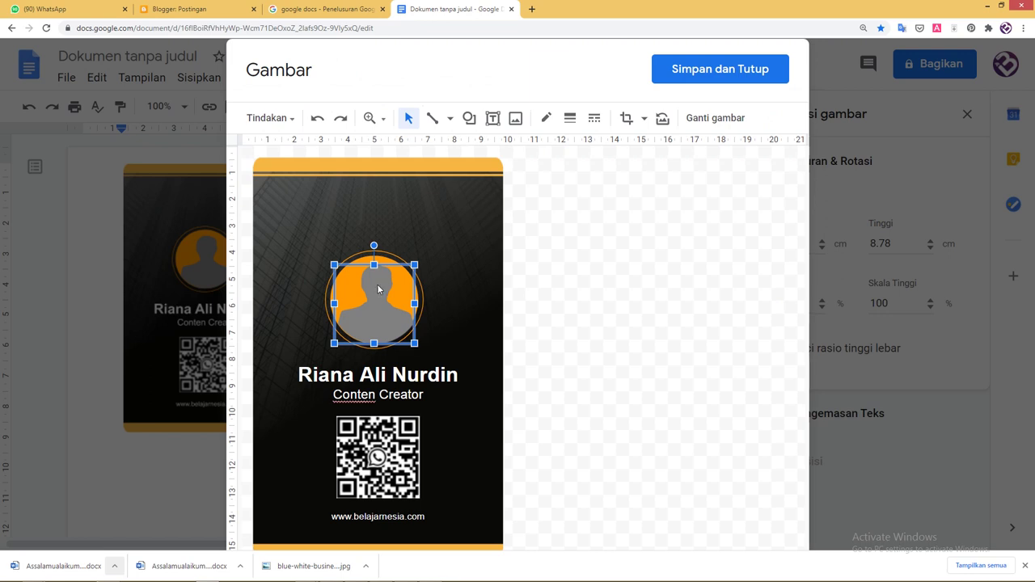
{"action": "mouse_move", "coordinate": [378, 289]}
{"action": "left_mouse_down"}
{"action": "mouse_move", "coordinate": [527, 255]}
{"action": "mouse_move", "coordinate": [453, 259]}
{"action": "mouse_move", "coordinate": [416, 247]}
{"action": "left_mouse_up"}
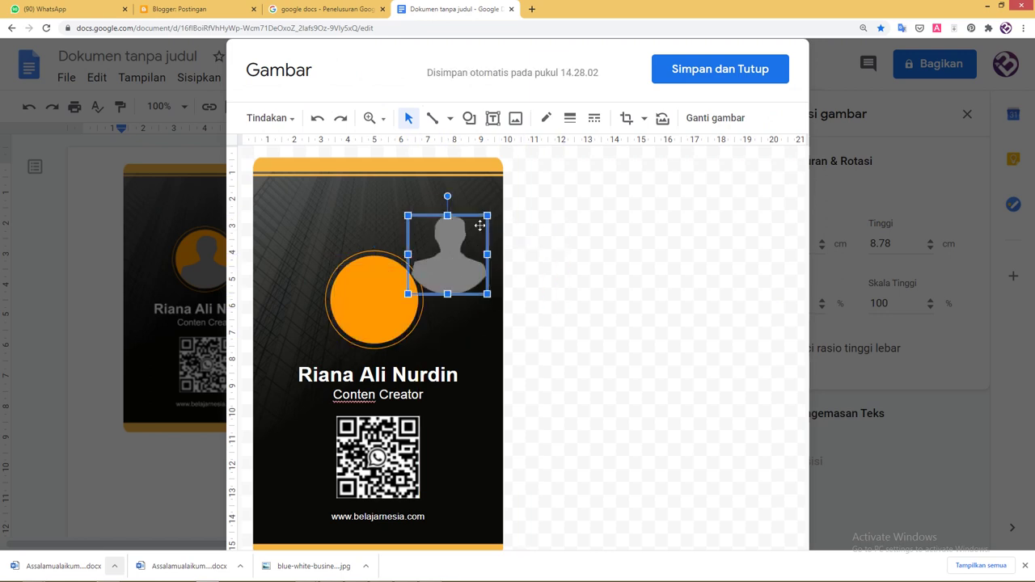
{"action": "left_click", "coordinate": [713, 119]}
{"action": "left_click", "coordinate": [514, 378]}
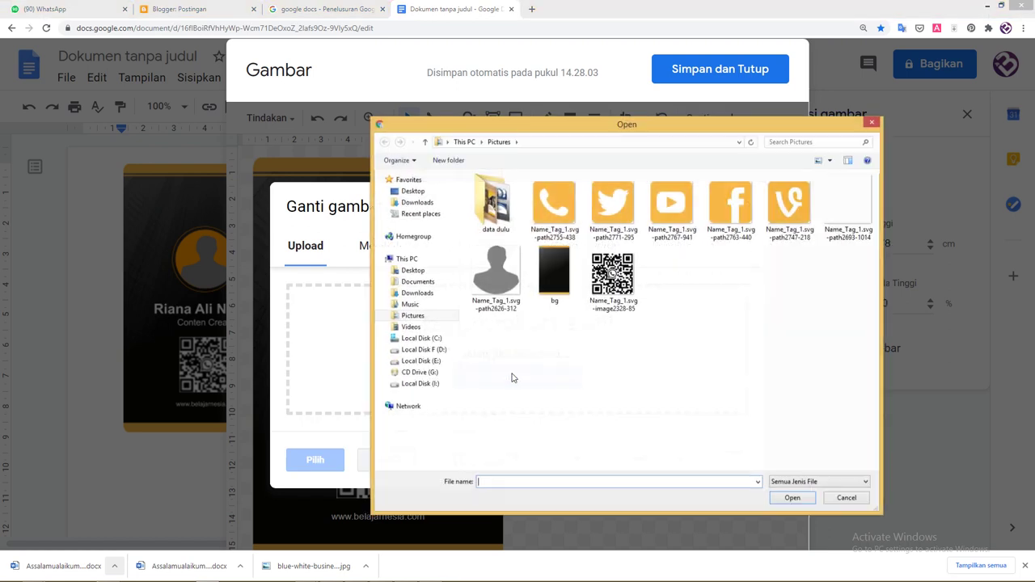
{"action": "left_click", "coordinate": [847, 204]}
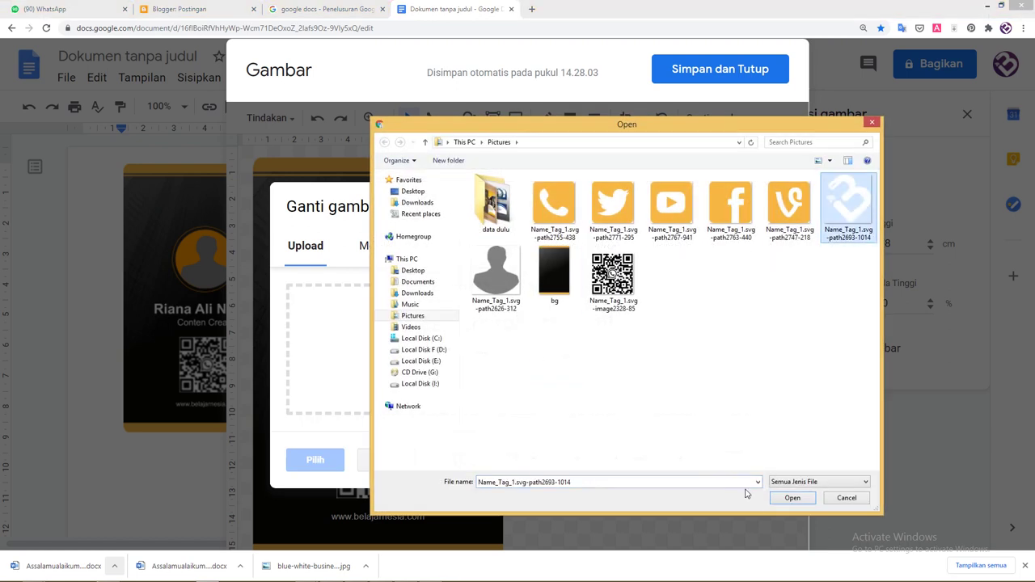
{"action": "left_click", "coordinate": [778, 497]}
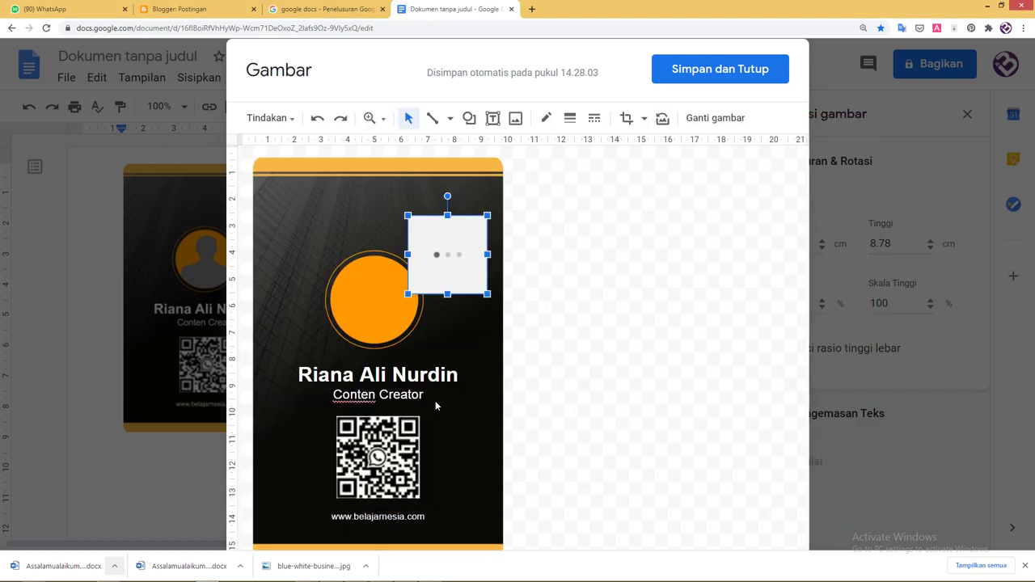
{"action": "left_click_drag", "start_coordinate": [432, 264], "coordinate": [360, 300]}
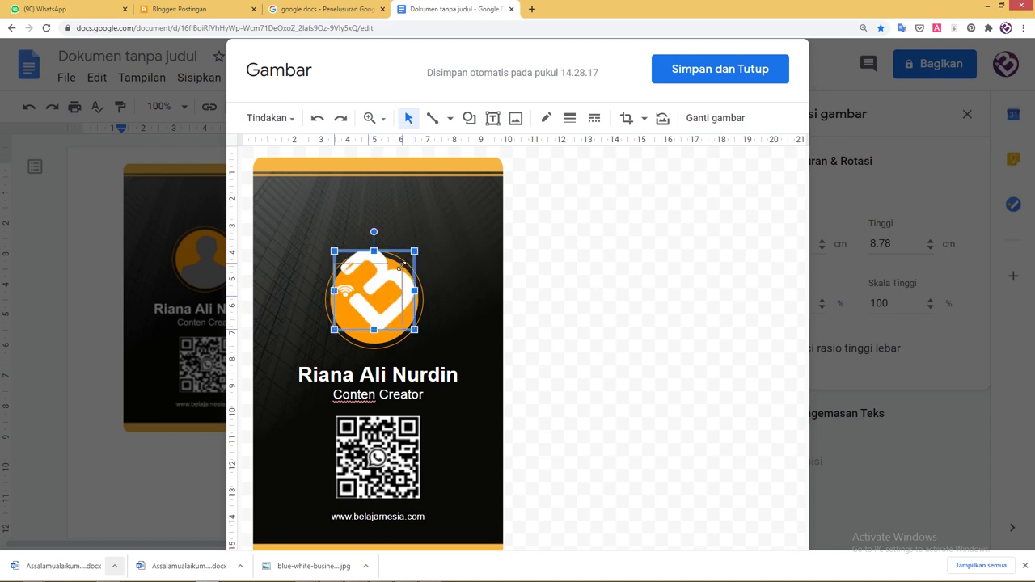
{"action": "mouse_move", "coordinate": [414, 251]}
{"action": "left_mouse_down"}
{"action": "mouse_move", "coordinate": [397, 267]}
{"action": "mouse_move", "coordinate": [398, 290]}
{"action": "left_mouse_up"}
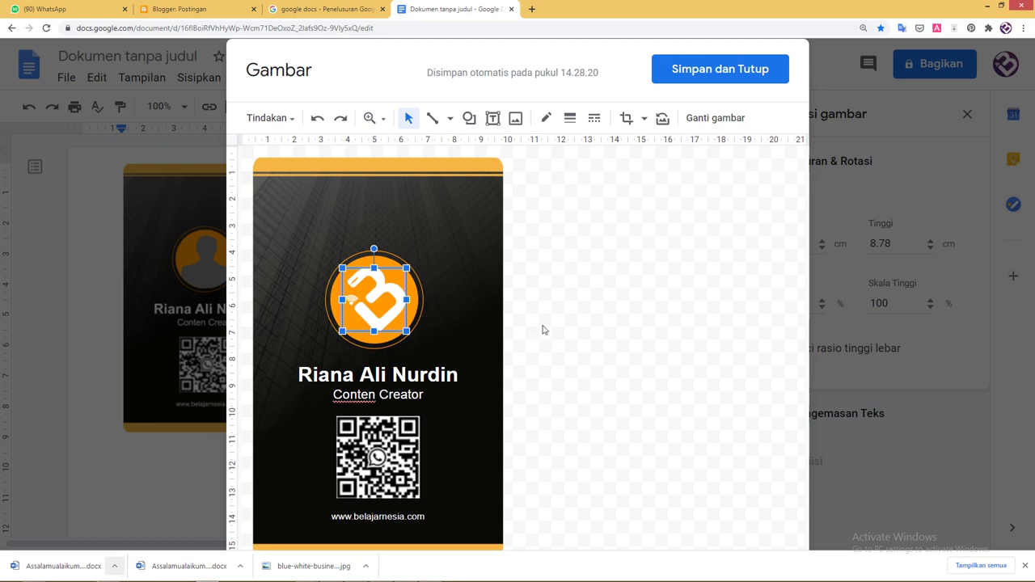
Shrink the QR code and replace it with the uploaded phone icon.
{"action": "left_click", "coordinate": [411, 421]}
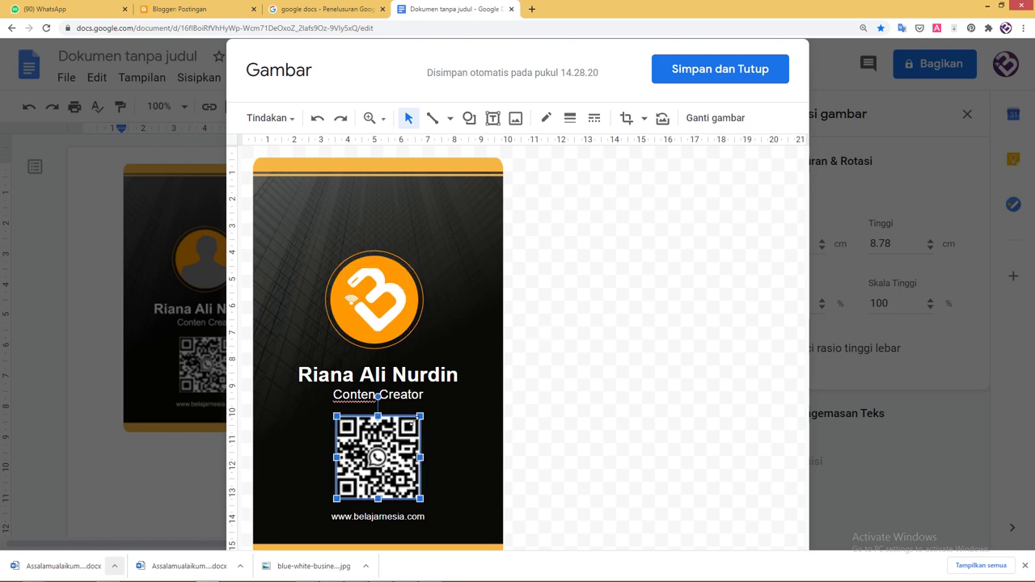
{"action": "mouse_move", "coordinate": [420, 417]}
{"action": "left_mouse_down"}
{"action": "mouse_move", "coordinate": [391, 445]}
{"action": "mouse_move", "coordinate": [293, 492]}
{"action": "left_mouse_up"}
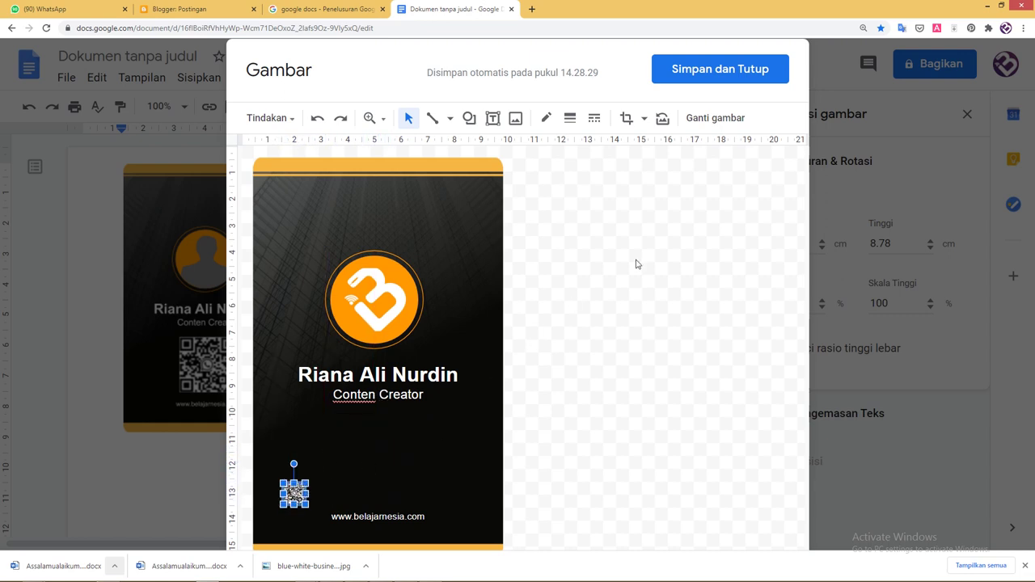
{"action": "left_click", "coordinate": [708, 119]}
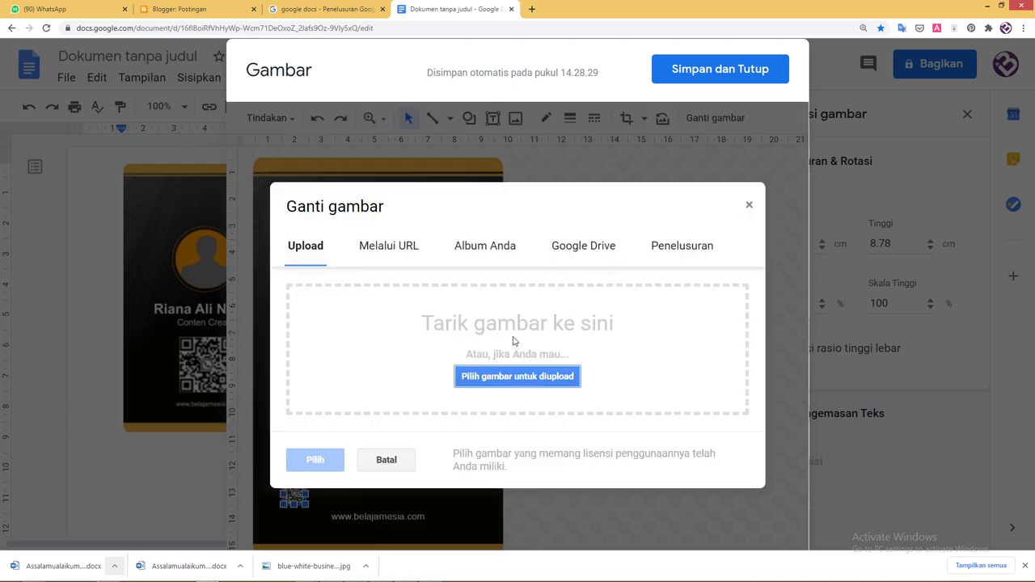
{"action": "left_click", "coordinate": [512, 376]}
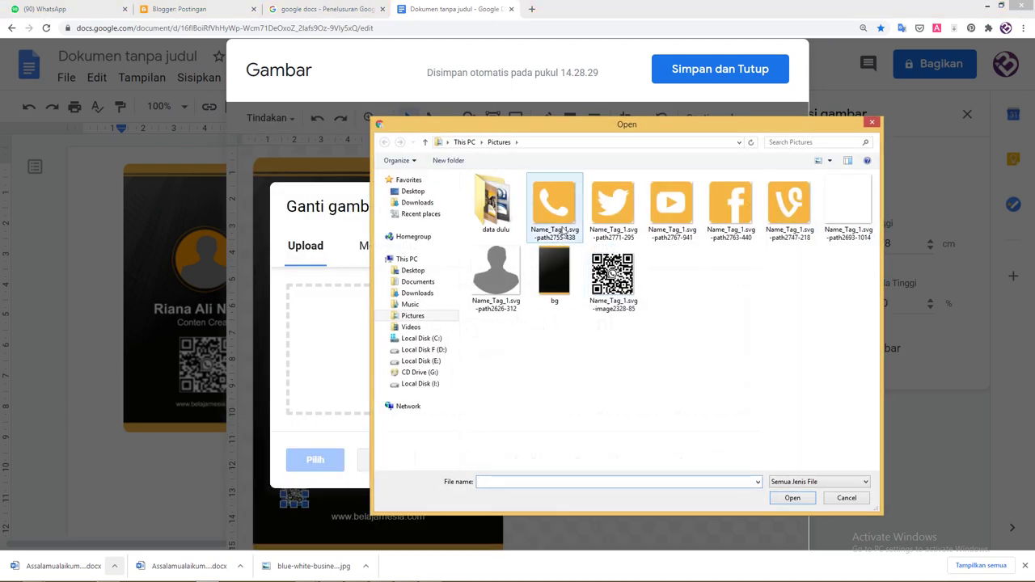
{"action": "left_click", "coordinate": [564, 209]}
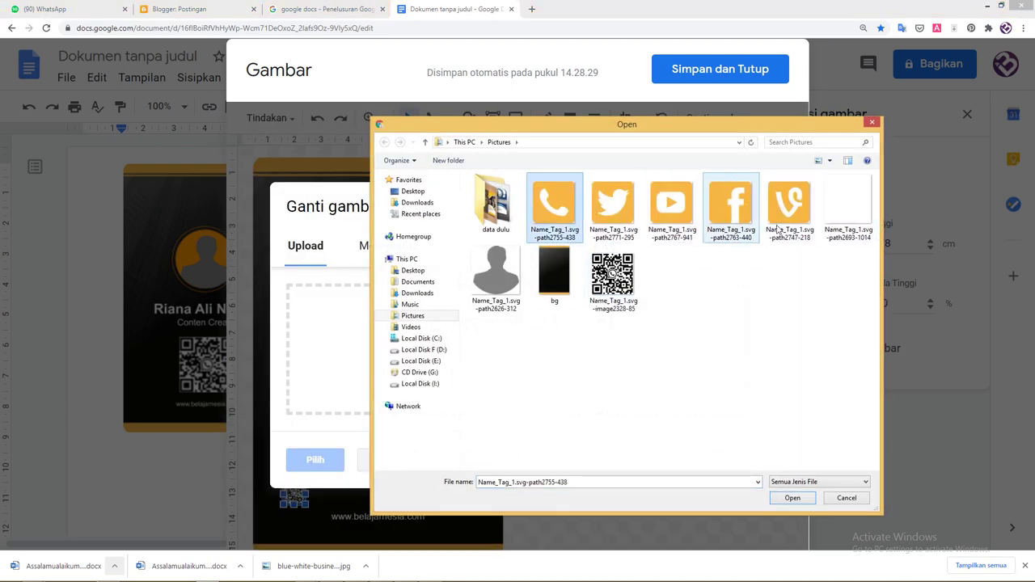
{"action": "left_click", "coordinate": [784, 499]}
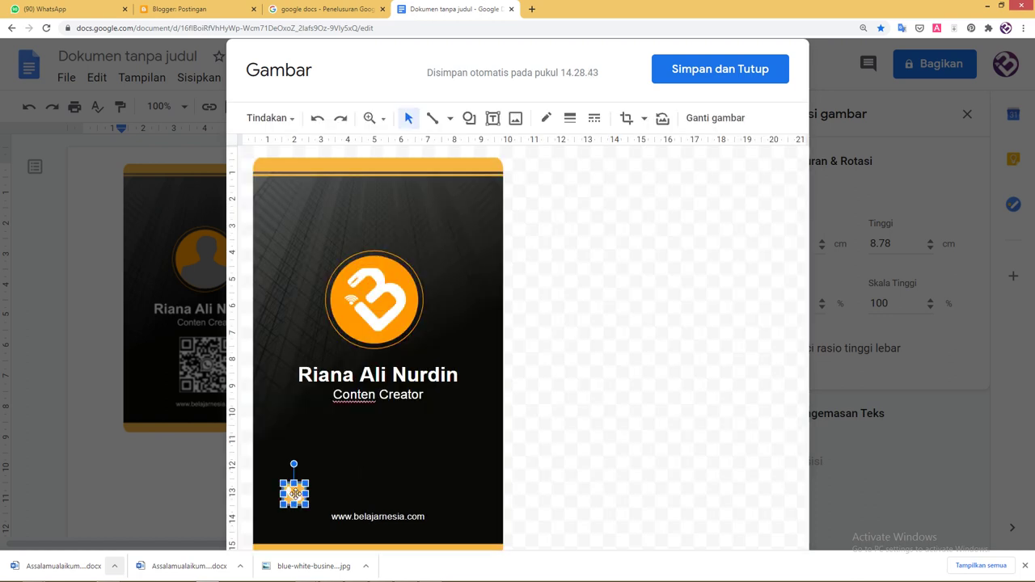
Position the column of phone icons lower on the card.
{"action": "mouse_move", "coordinate": [296, 498]}
{"action": "left_mouse_down"}
{"action": "mouse_move", "coordinate": [287, 498]}
{"action": "mouse_move", "coordinate": [291, 386]}
{"action": "left_mouse_up"}
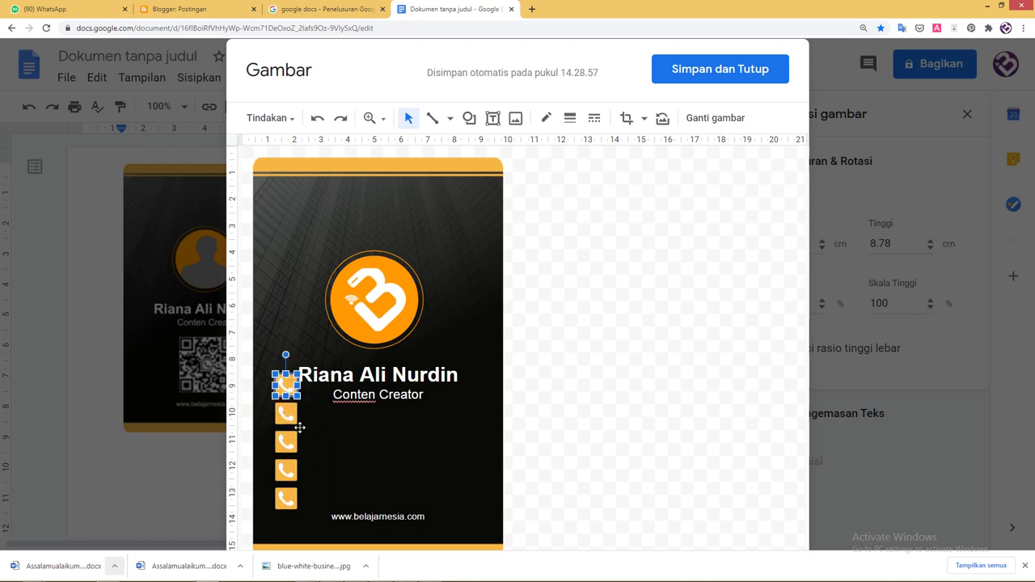
{"action": "left_click", "coordinate": [588, 461]}
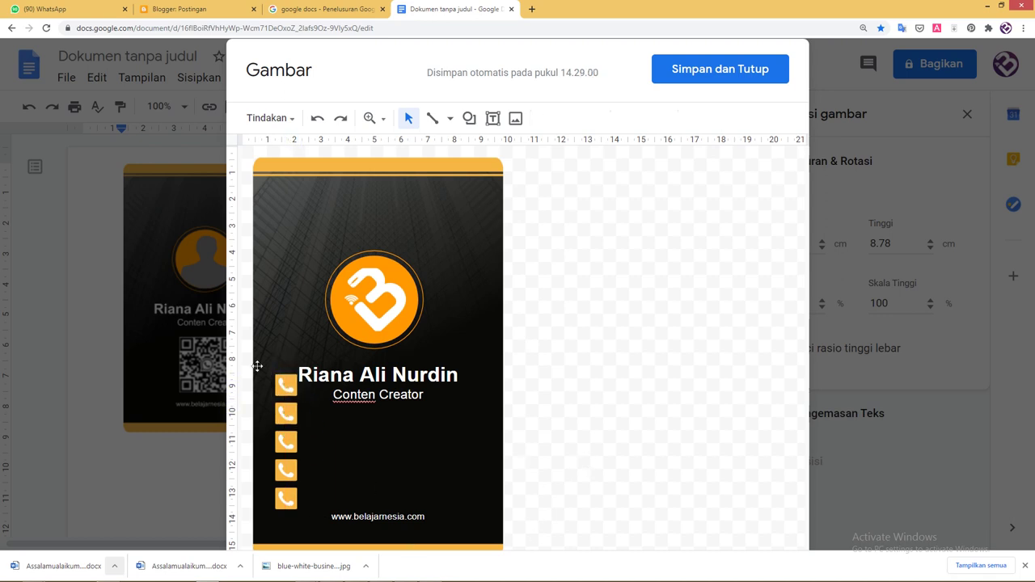
{"action": "left_click_drag", "start_coordinate": [243, 343], "coordinate": [303, 520]}
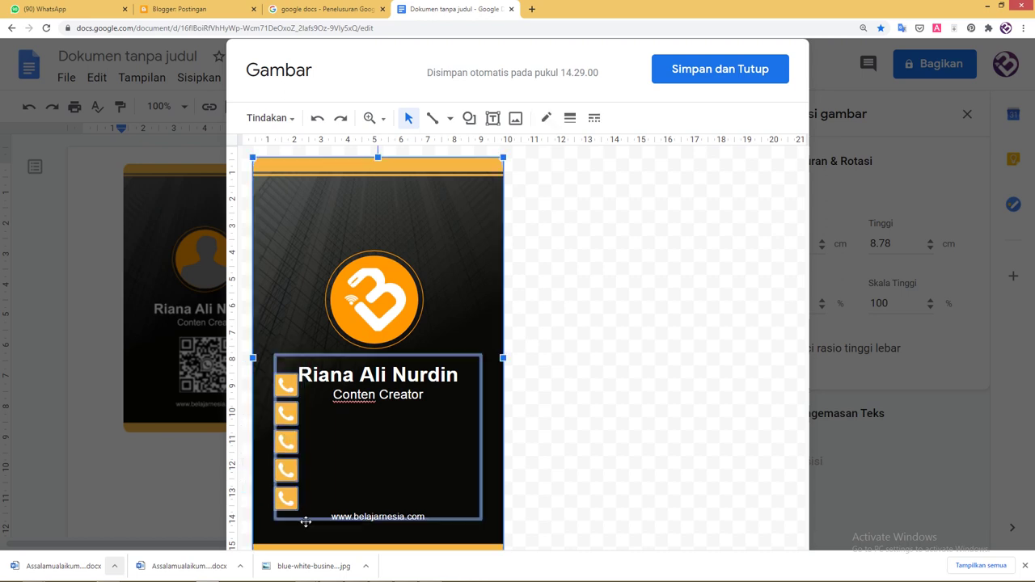
{"action": "key", "text": "Tab"}
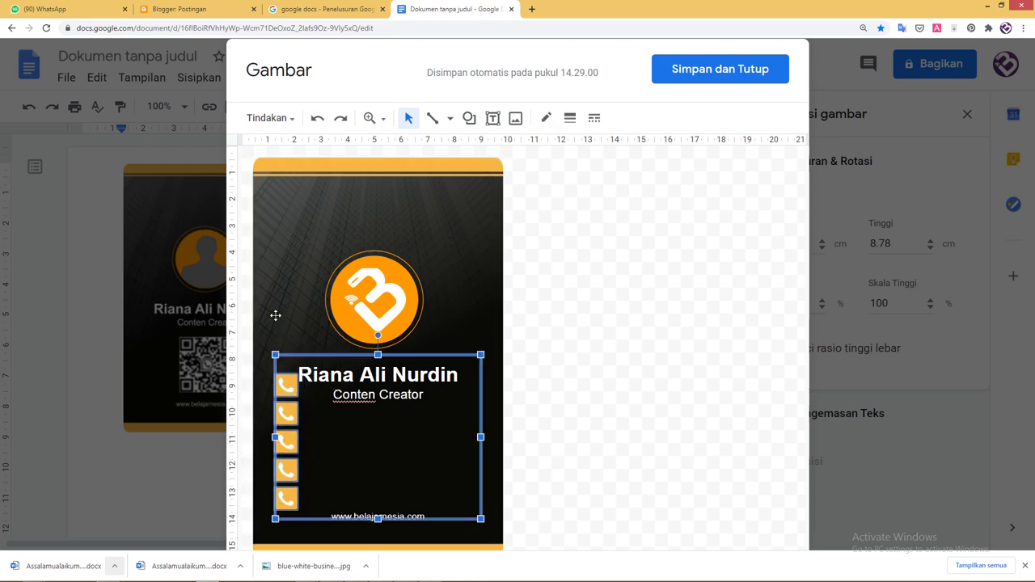
{"action": "key", "text": "Tab"}
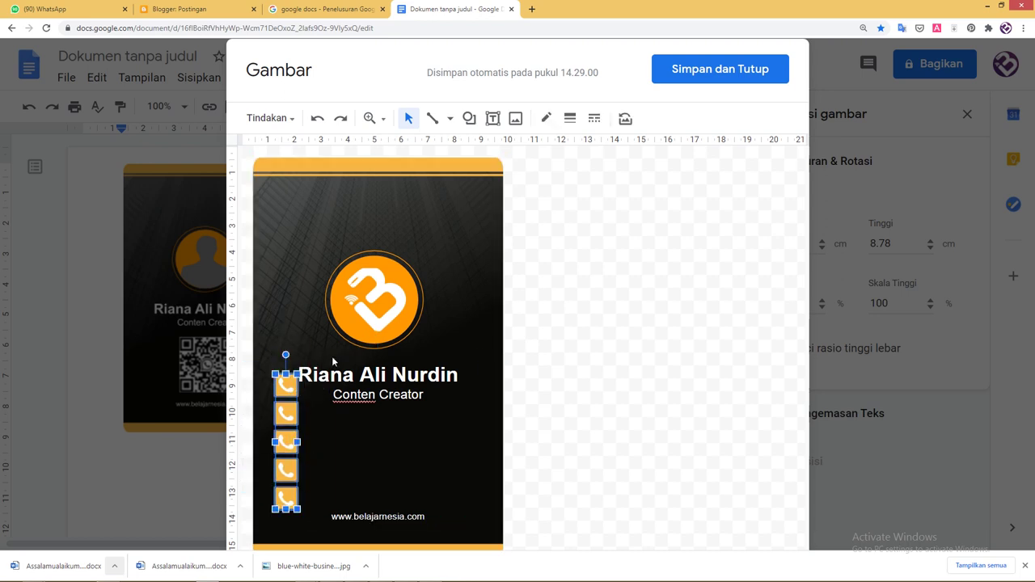
{"action": "left_click_drag", "start_coordinate": [286, 392], "coordinate": [302, 428]}
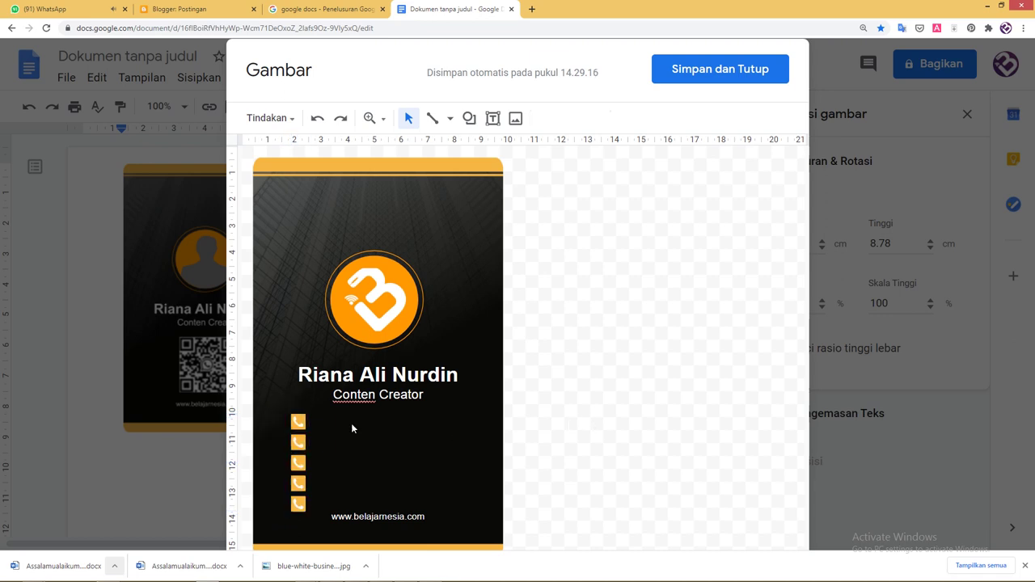
Replace the fourth and third phone icons with the Twitter and YouTube icons.
{"action": "left_click", "coordinate": [300, 484]}
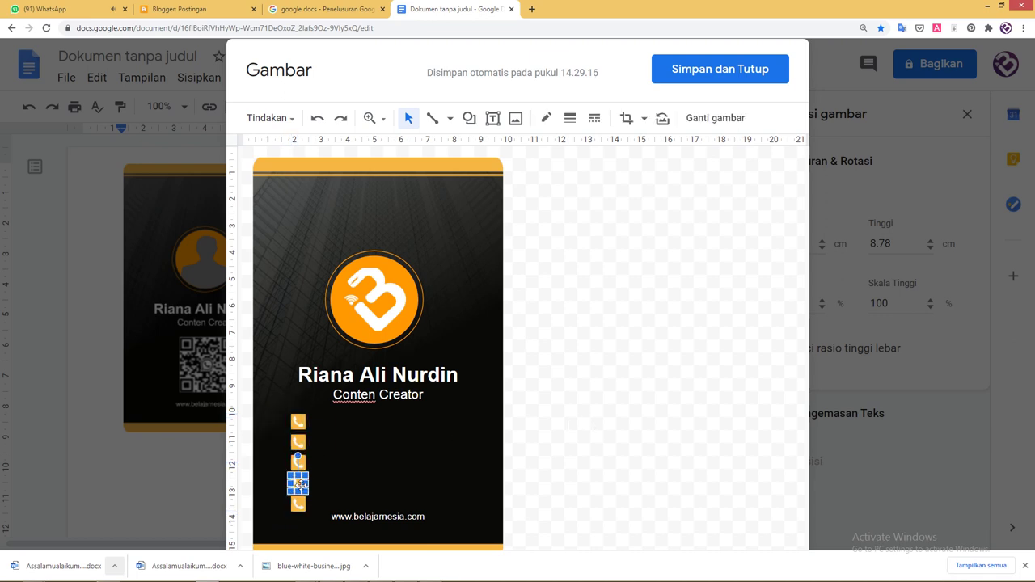
{"action": "left_click", "coordinate": [704, 119]}
{"action": "left_click", "coordinate": [486, 374]}
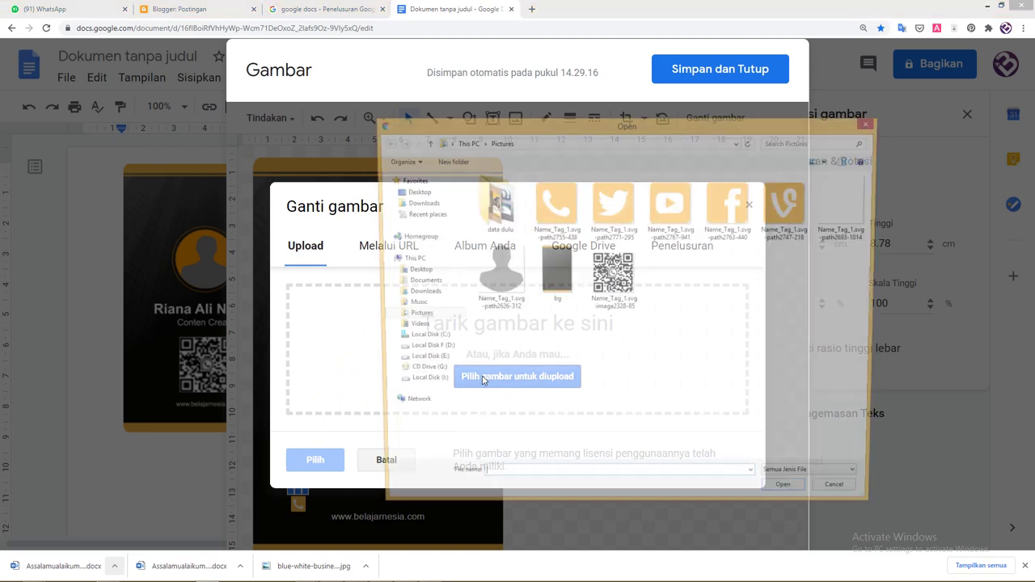
{"action": "left_click", "coordinate": [607, 209]}
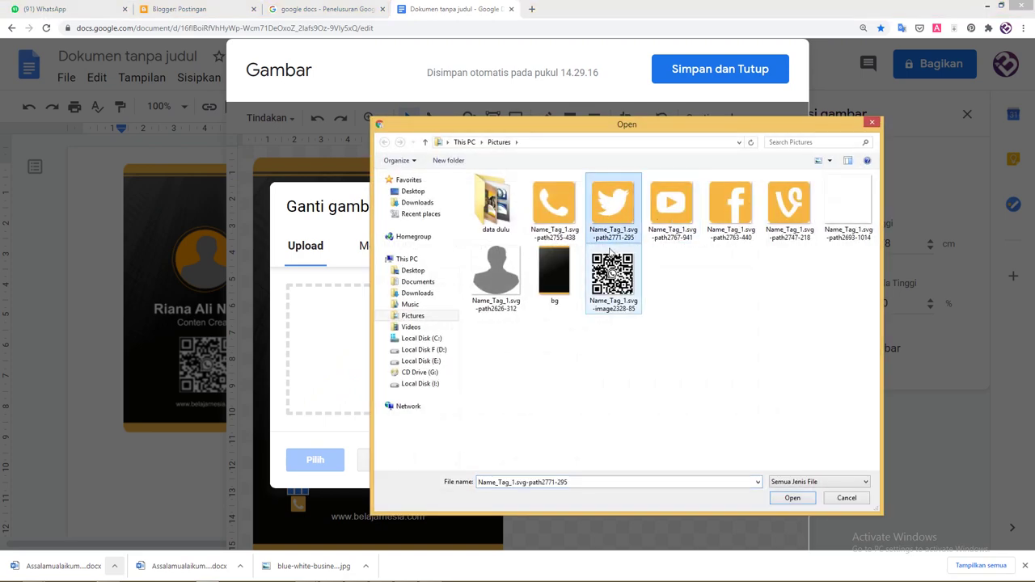
{"action": "left_click", "coordinate": [793, 499]}
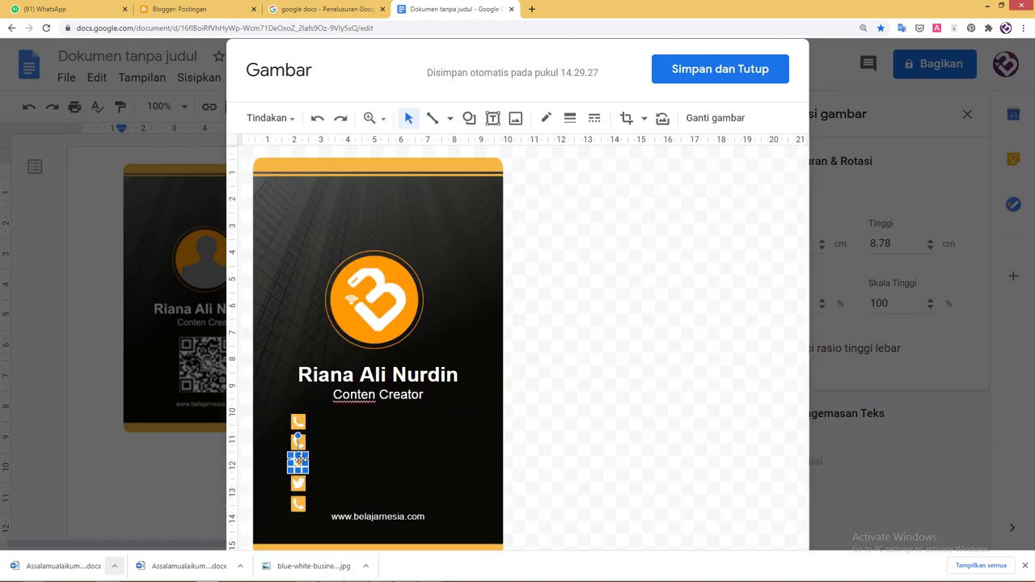
{"action": "left_click", "coordinate": [683, 121]}
{"action": "left_click", "coordinate": [487, 375]}
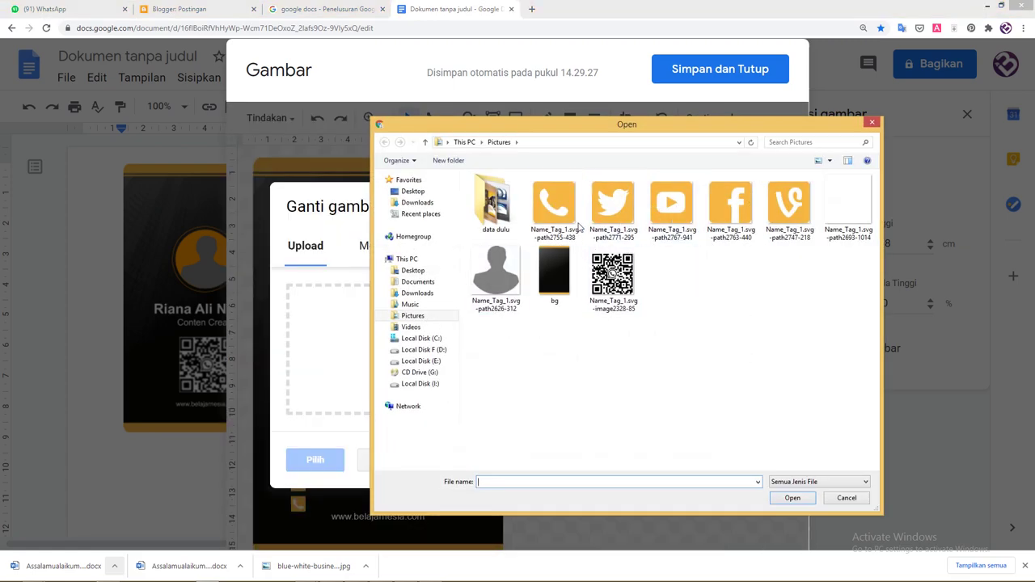
{"action": "left_click", "coordinate": [671, 204]}
{"action": "left_click", "coordinate": [793, 498]}
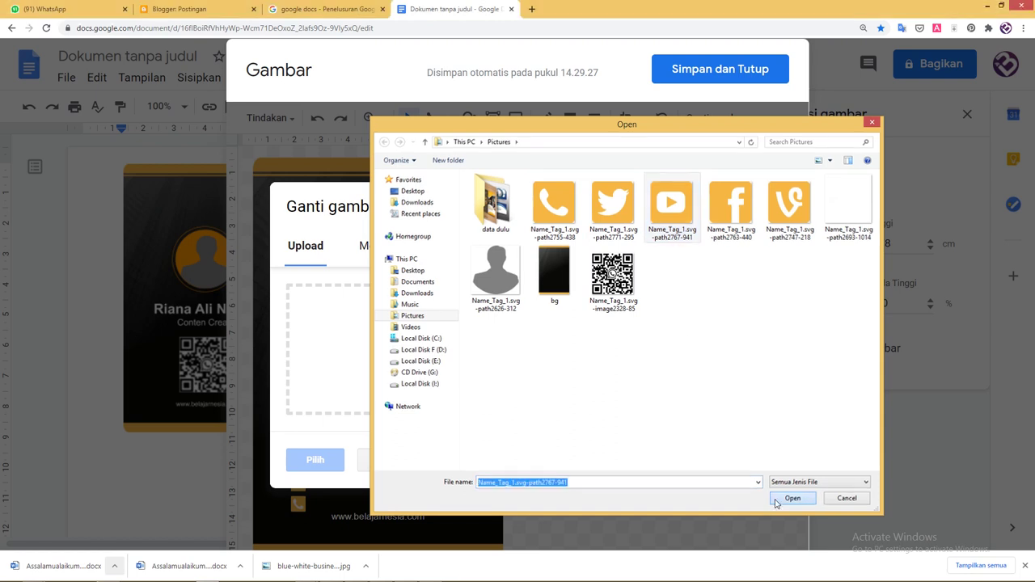
{"action": "left_click", "coordinate": [320, 469]}
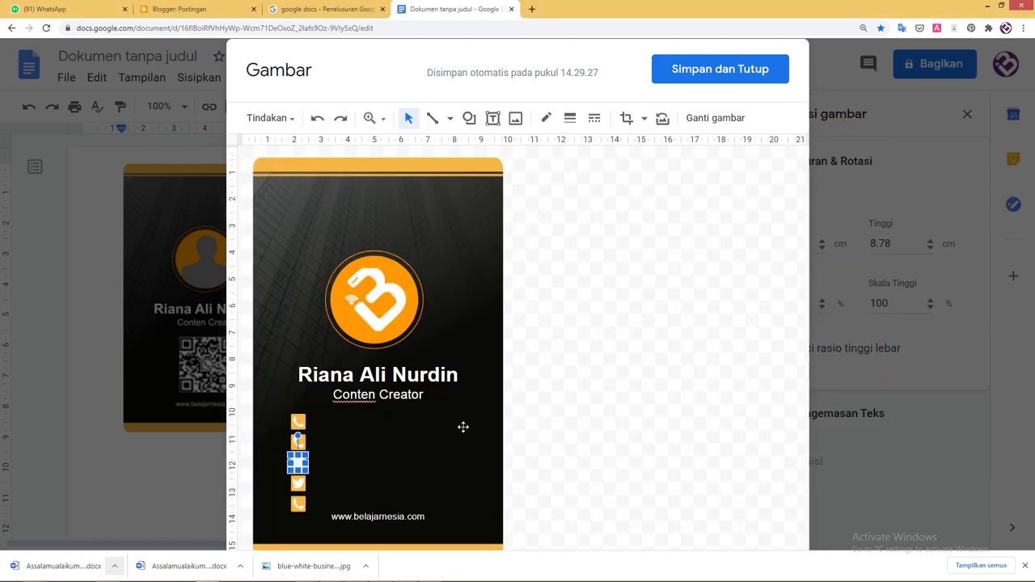
Replace the second and top phone icons with the Facebook and Vine icons.
{"action": "left_click", "coordinate": [299, 441]}
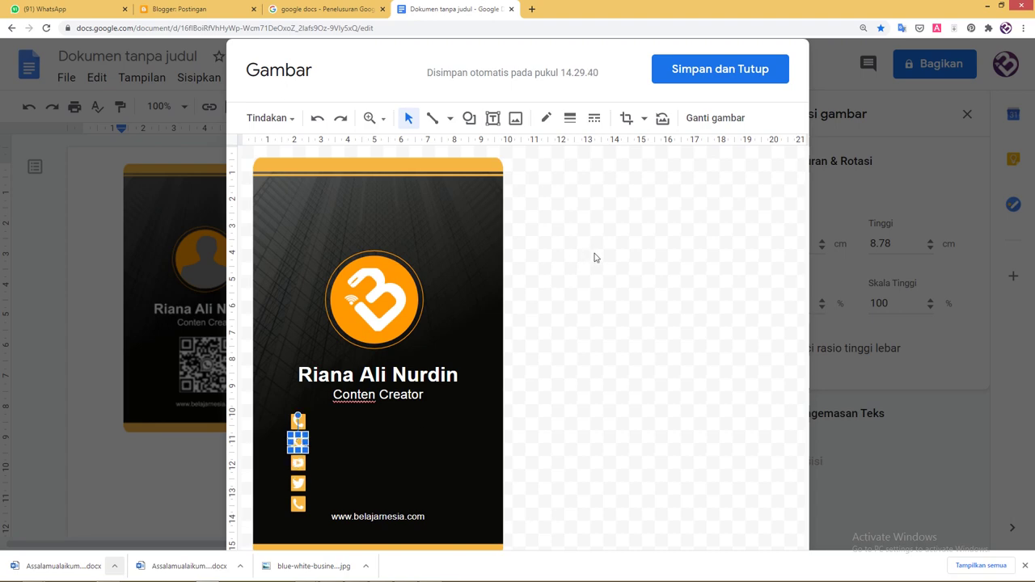
{"action": "left_click", "coordinate": [708, 121]}
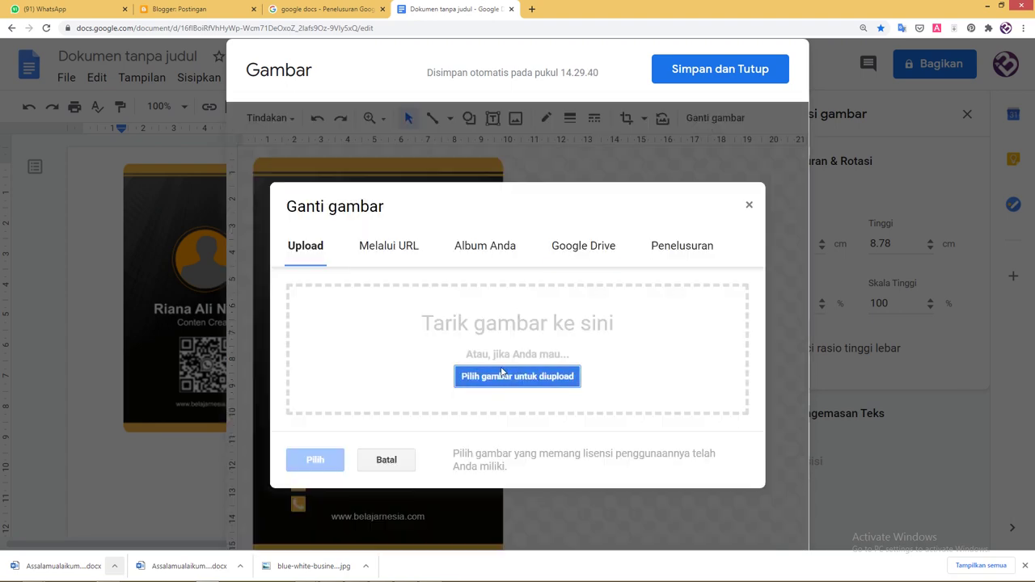
{"action": "left_click", "coordinate": [504, 372]}
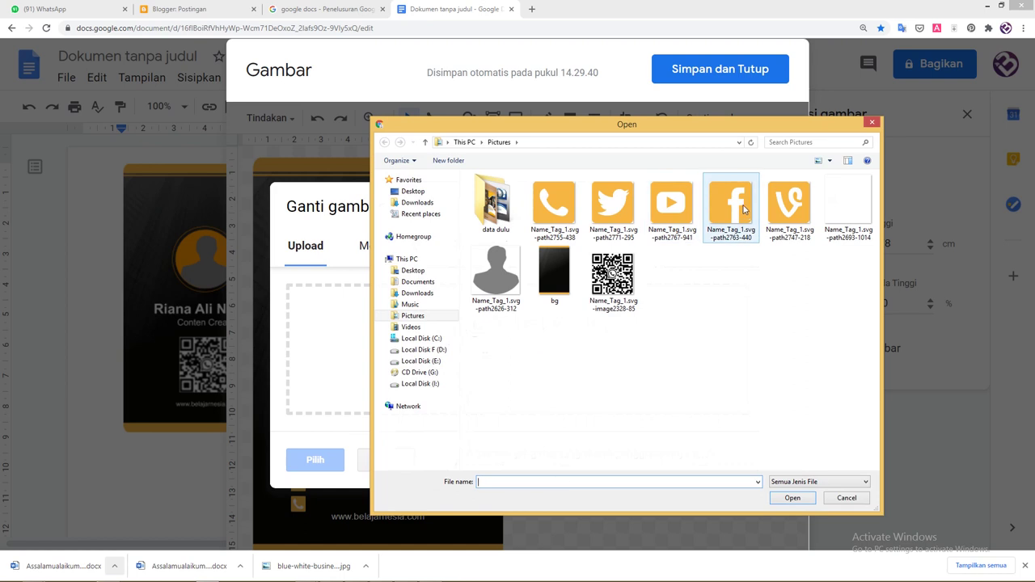
{"action": "left_click", "coordinate": [744, 212]}
{"action": "left_click", "coordinate": [793, 498]}
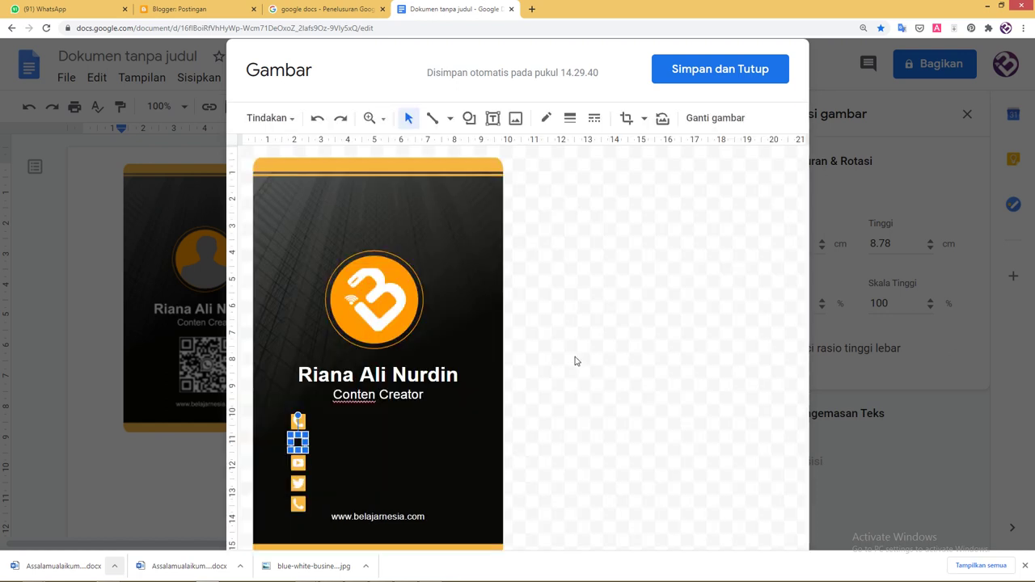
{"action": "left_click_drag", "start_coordinate": [298, 440], "coordinate": [297, 419]}
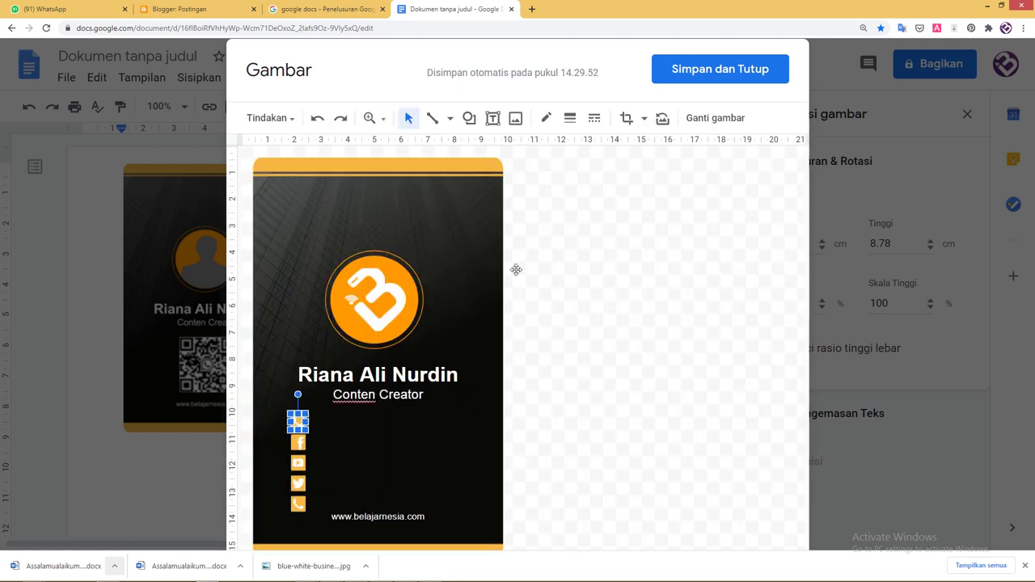
{"action": "left_click", "coordinate": [701, 119]}
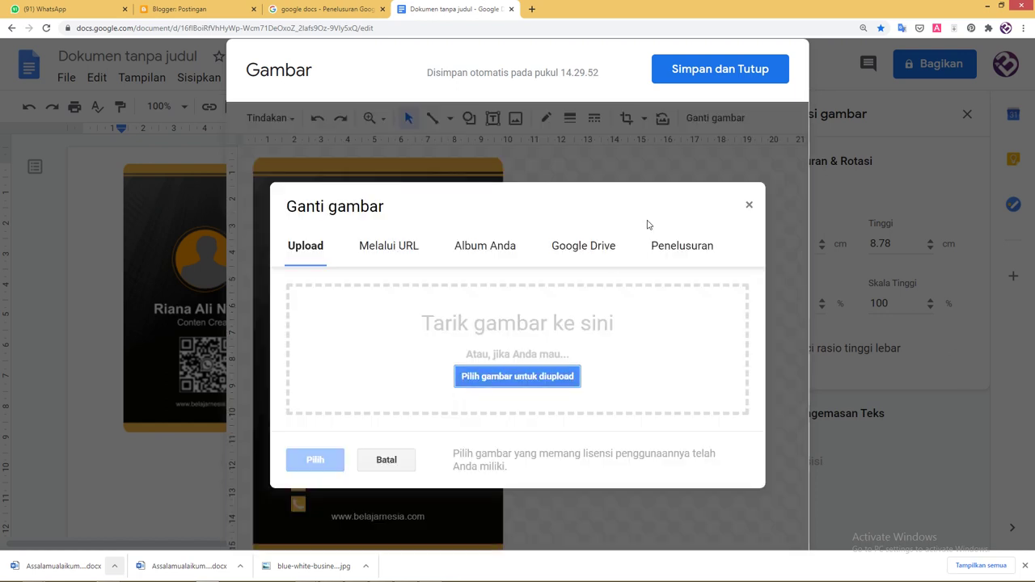
{"action": "left_click", "coordinate": [533, 376]}
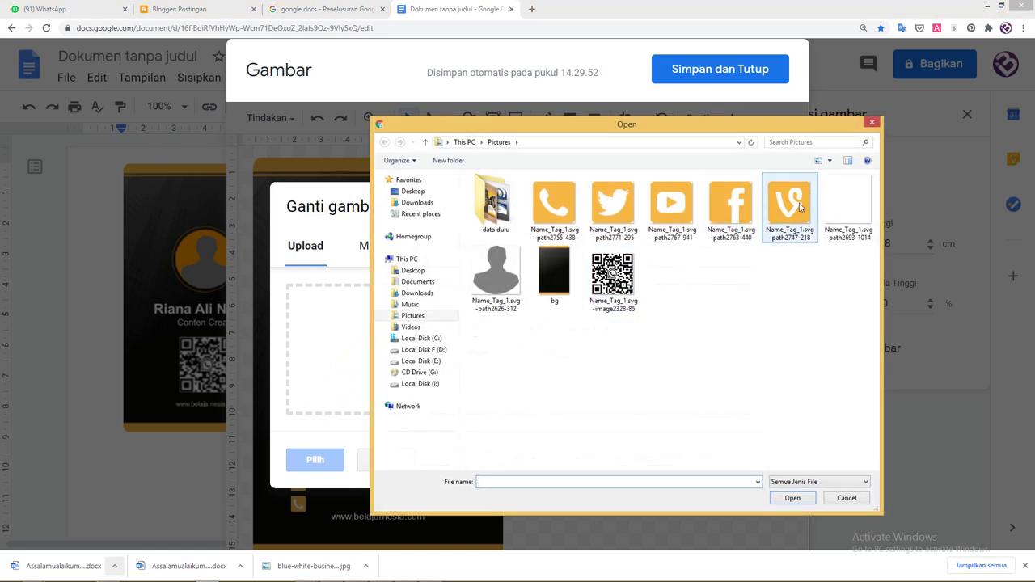
{"action": "left_click", "coordinate": [800, 207]}
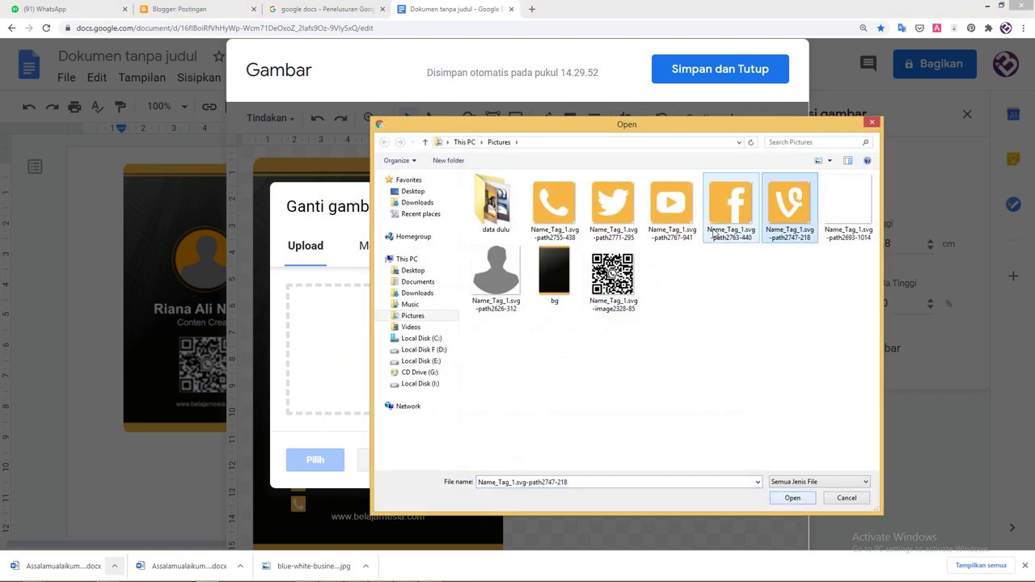
{"action": "left_click_drag", "start_coordinate": [763, 131], "coordinate": [713, 130]}
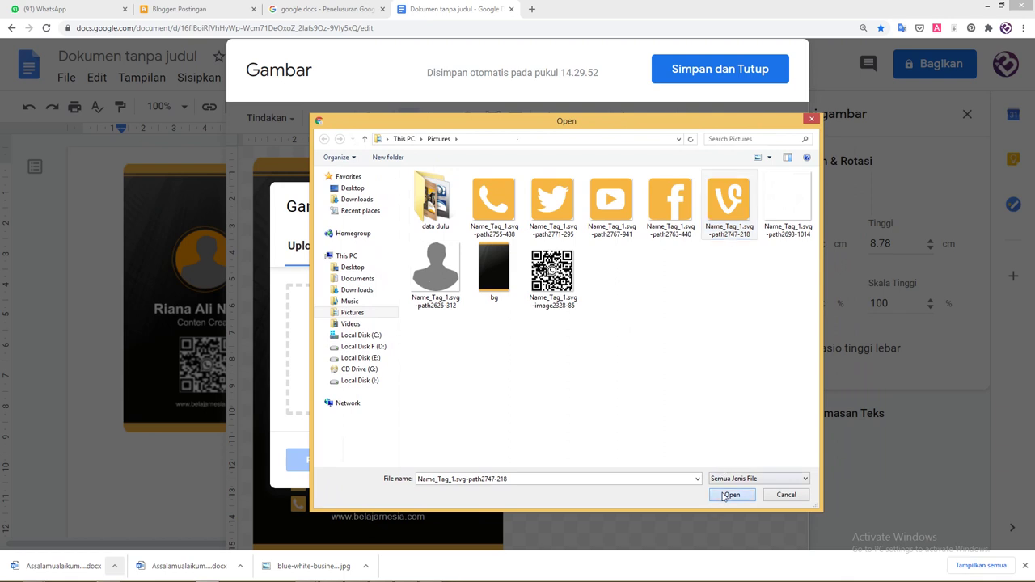
{"action": "left_click", "coordinate": [742, 498]}
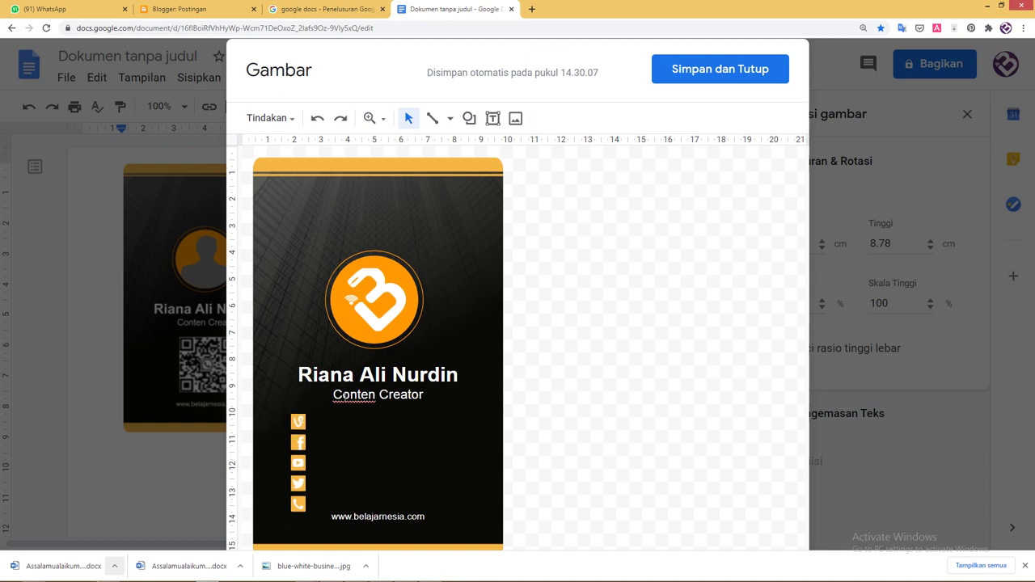
{"action": "left_click", "coordinate": [344, 395]}
{"action": "left_click_drag", "start_coordinate": [333, 395], "coordinate": [429, 516]}
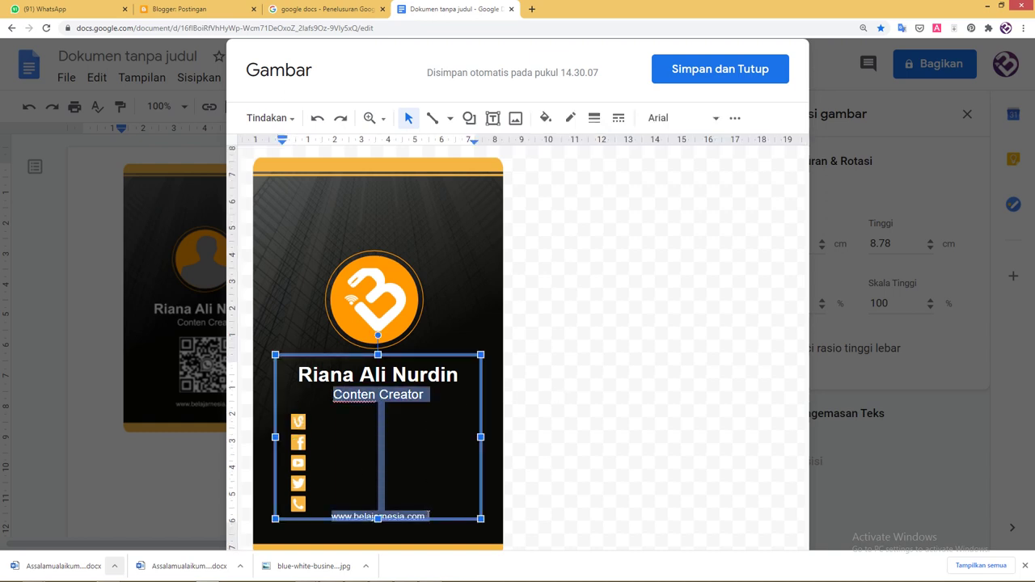
{"action": "left_click", "coordinate": [334, 394]}
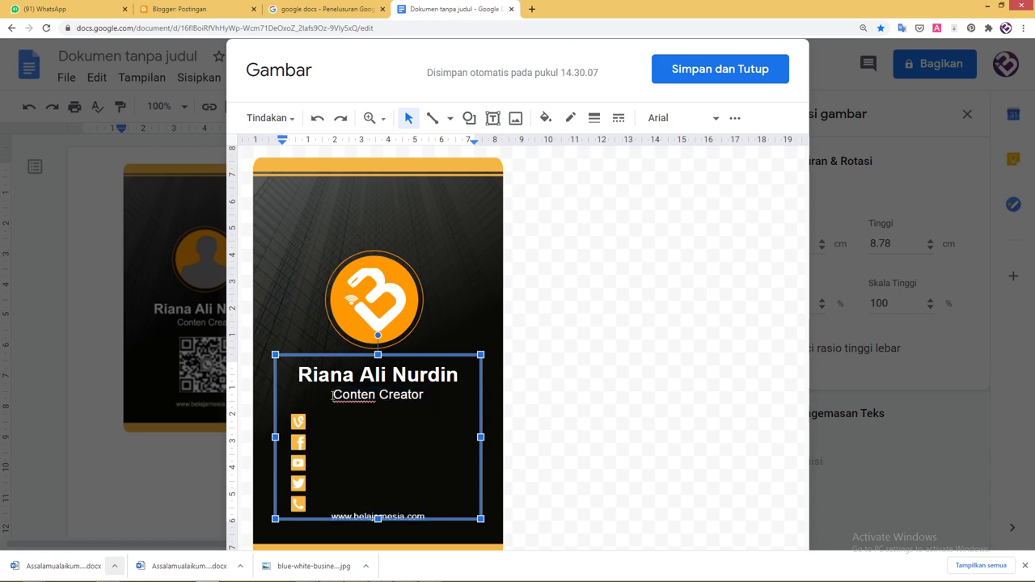
{"action": "key", "text": "Return"}
{"action": "key", "text": "Return"}
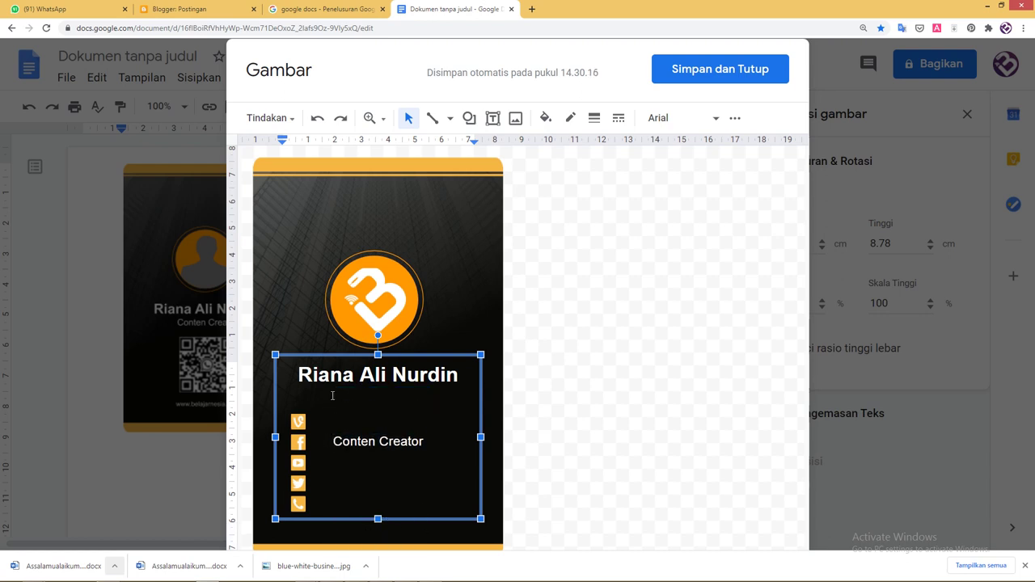
{"action": "key", "text": "Delete"}
{"action": "key", "text": "Delete"}
{"action": "key", "text": "Delete"}
{"action": "key", "text": "Delete"}
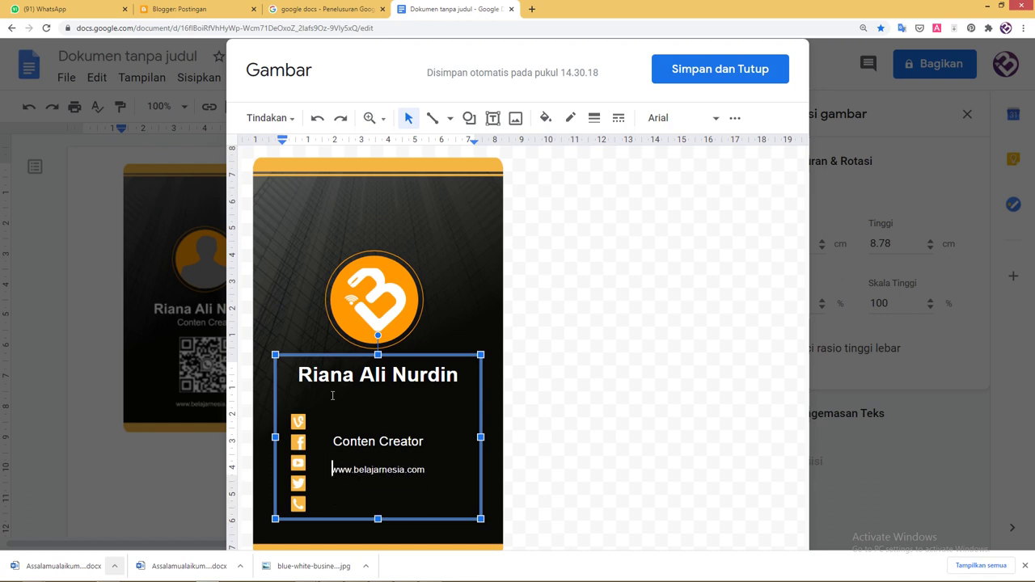
{"action": "key", "text": "shift+Right"}
{"action": "key", "text": "shift+Right"}
{"action": "key", "text": "shift+Right"}
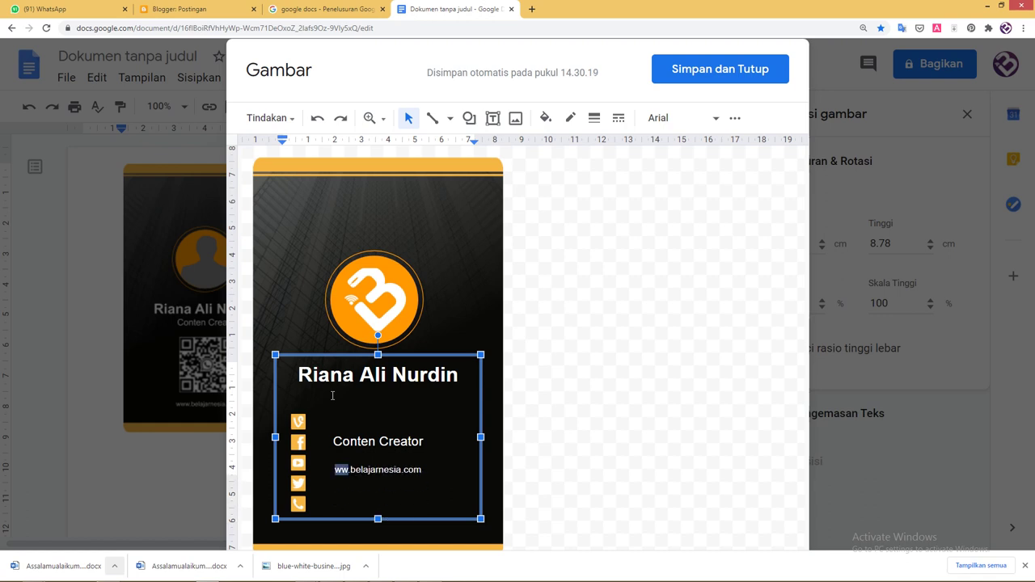
{"action": "key", "text": "Delete"}
{"action": "key", "text": "Delete"}
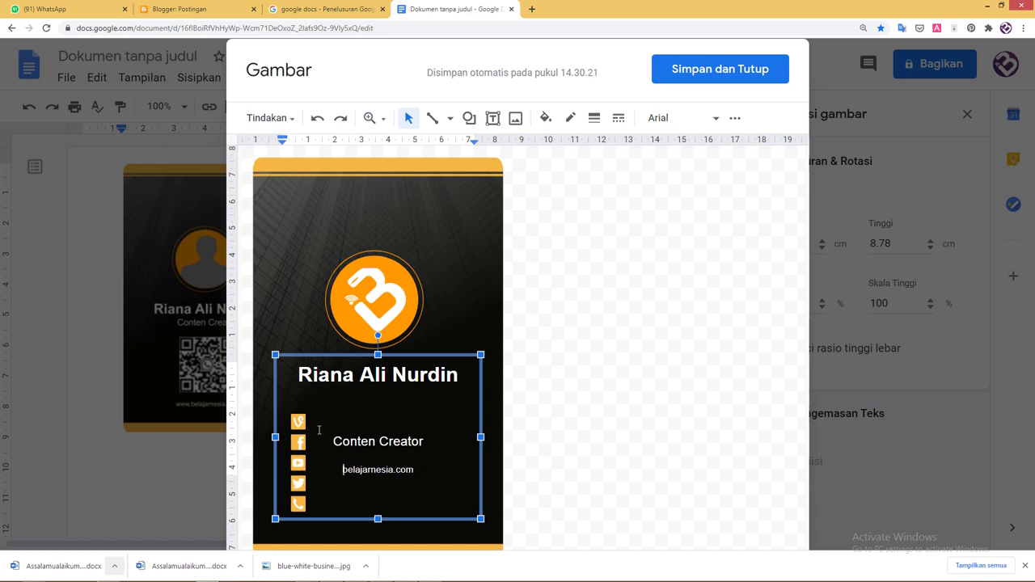
Delete the 'Conten Creator' line and narrow the text box from its left side.
{"action": "left_click_drag", "start_coordinate": [319, 430], "coordinate": [436, 453]}
{"action": "key", "text": "BackSpace"}
{"action": "key", "text": "BackSpace"}
{"action": "key", "text": "BackSpace"}
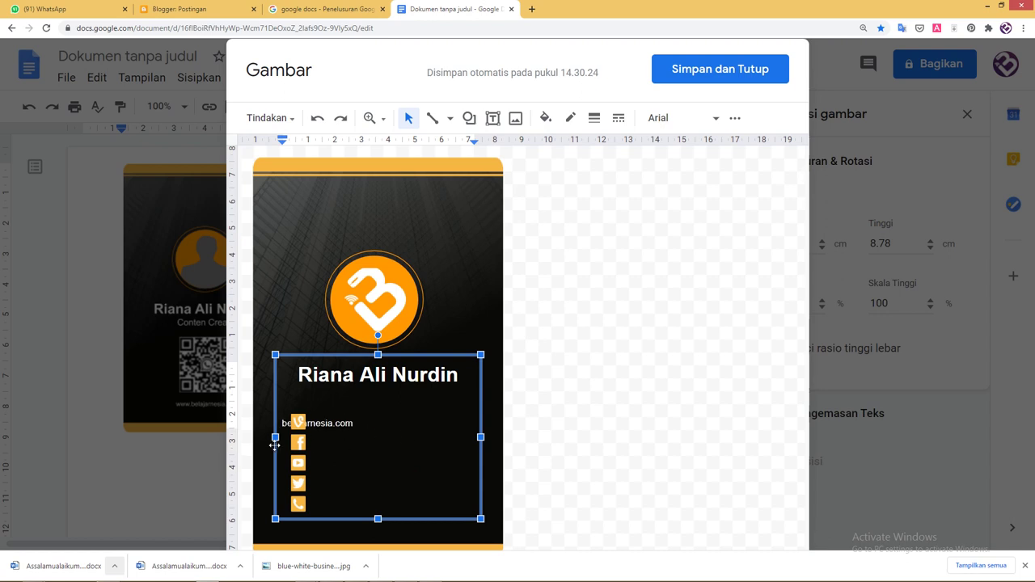
{"action": "left_click_drag", "start_coordinate": [275, 445], "coordinate": [317, 430]}
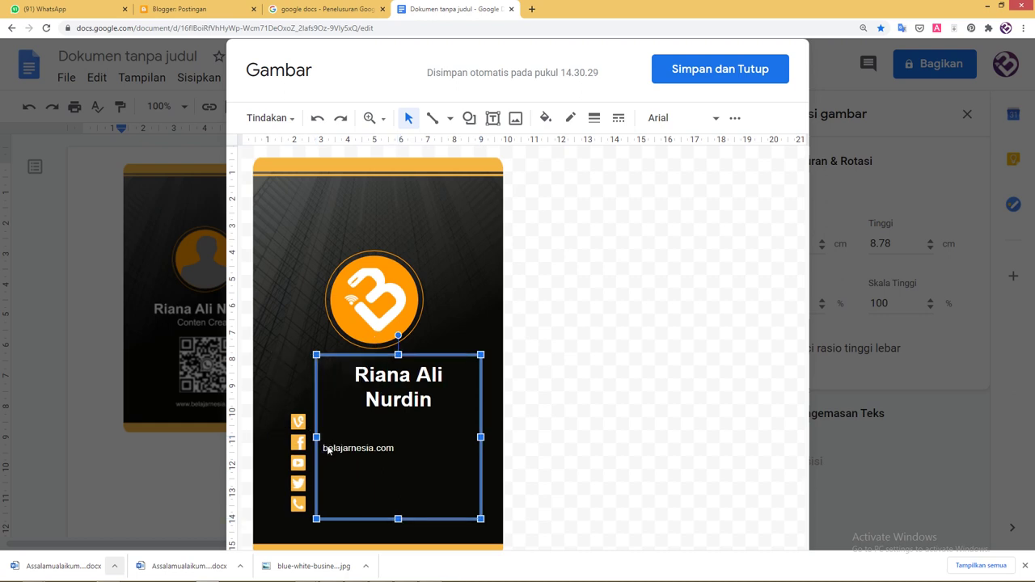
{"action": "left_click", "coordinate": [428, 442]}
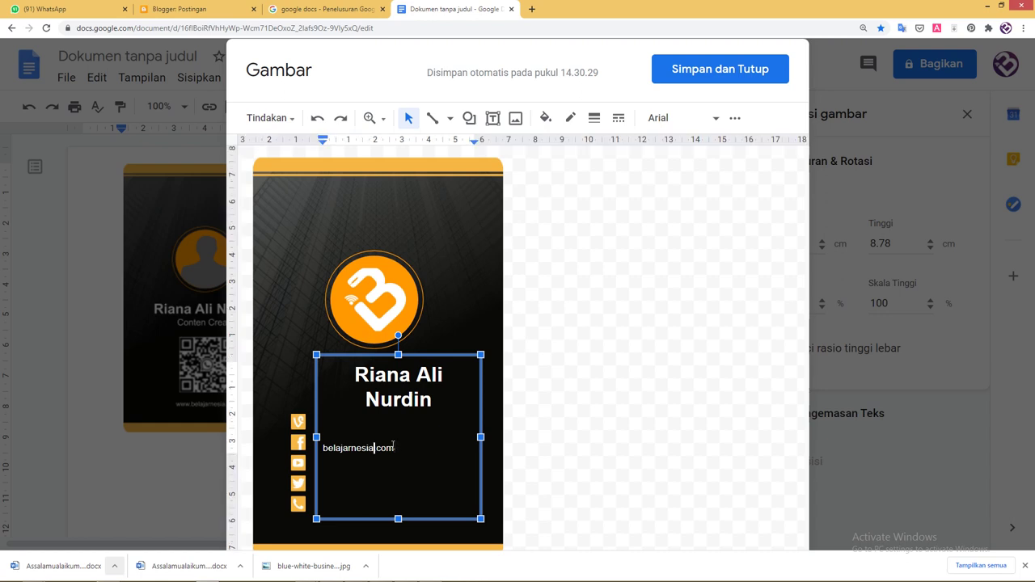
Remove the blank lines and delete '.com' so only 'belajarnesia' remains.
{"action": "key", "text": "BackSpace"}
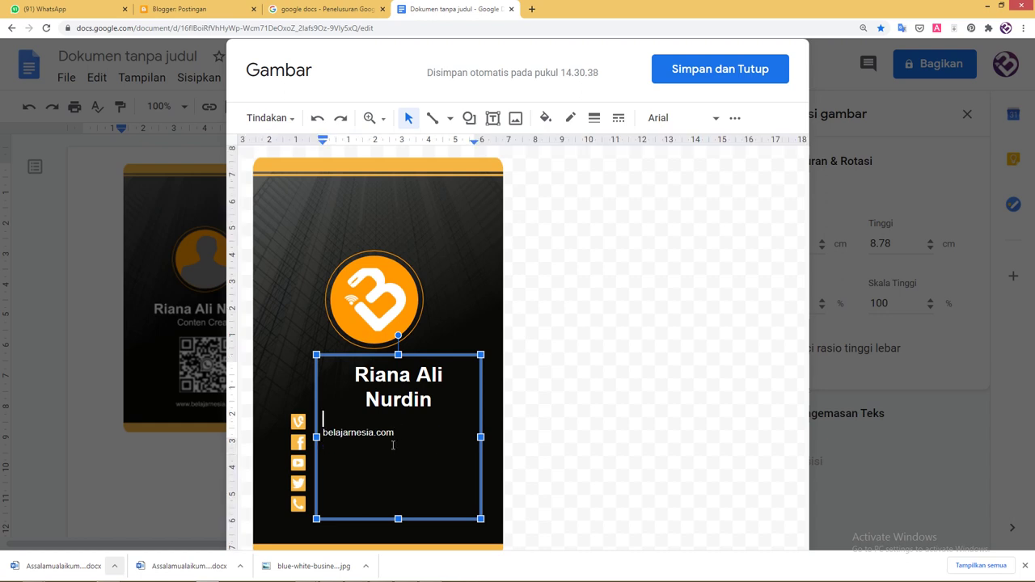
{"action": "key", "text": "BackSpace"}
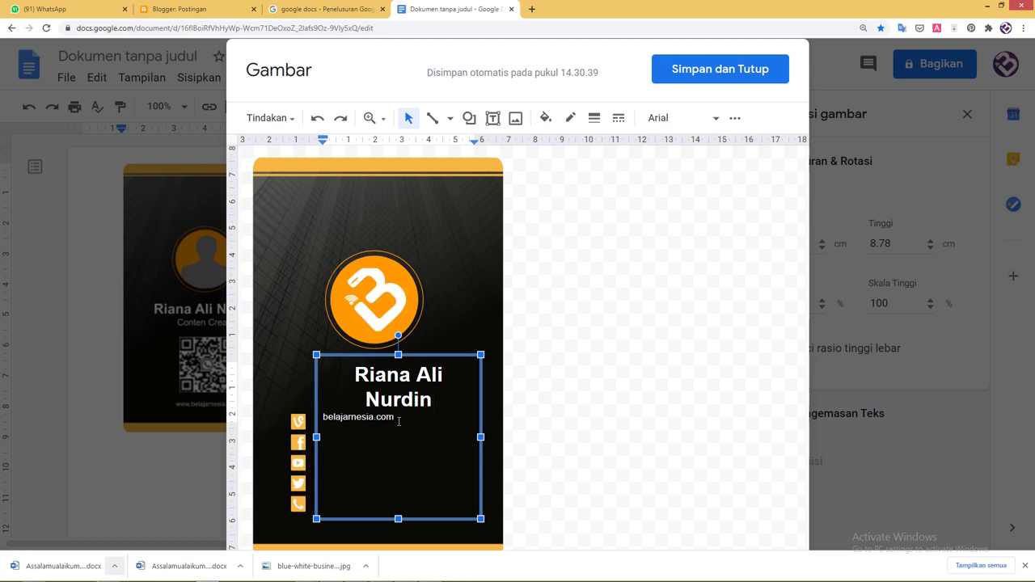
{"action": "left_click_drag", "start_coordinate": [399, 421], "coordinate": [331, 421]}
{"action": "key", "text": "BackSpace"}
Add belajarnesia handle lines beneath it, followed by a phone number line.
{"action": "left_click", "coordinate": [380, 417]}
{"action": "key", "text": "Return"}
{"action": "type", "text": "belajarnesia"}
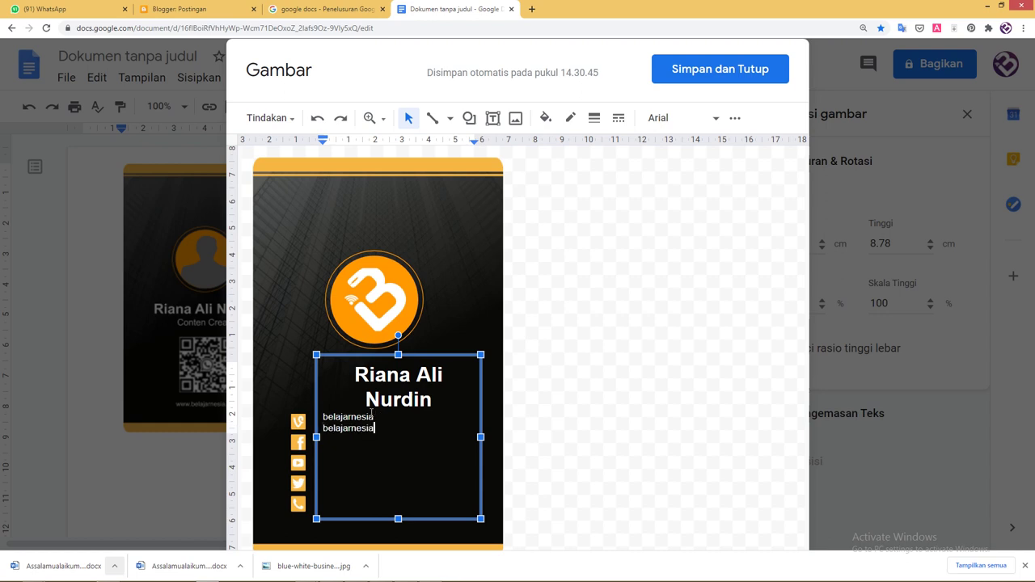
{"action": "key", "text": "Return"}
{"action": "type", "text": "belajarnesia"}
{"action": "type", "text": "e"}
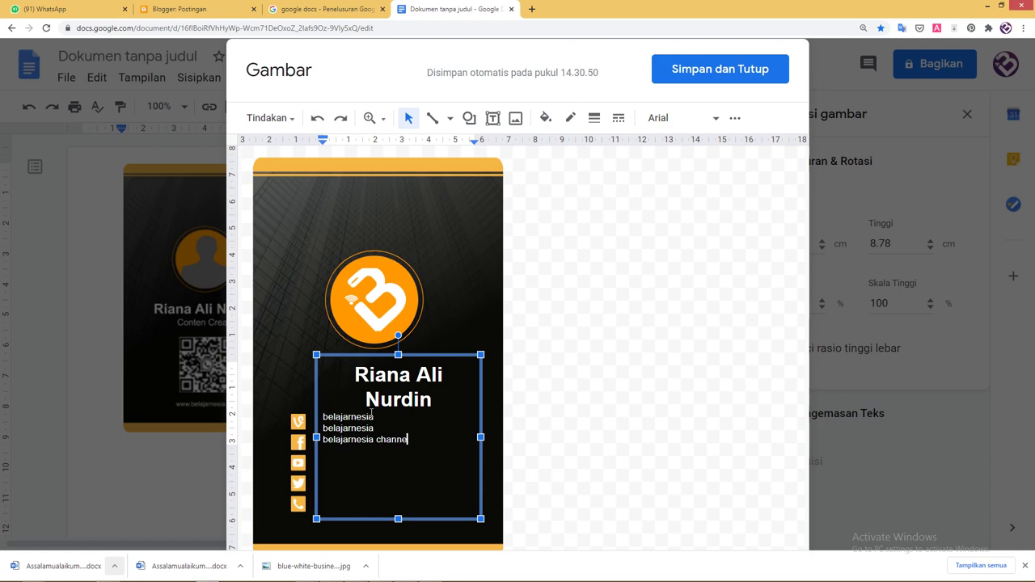
{"action": "key", "text": "Return"}
{"action": "type", "text": "belajarnesia"}
{"action": "type", "text": "&"}
{"action": "key", "text": "Return"}
{"action": "type", "text": "08"}
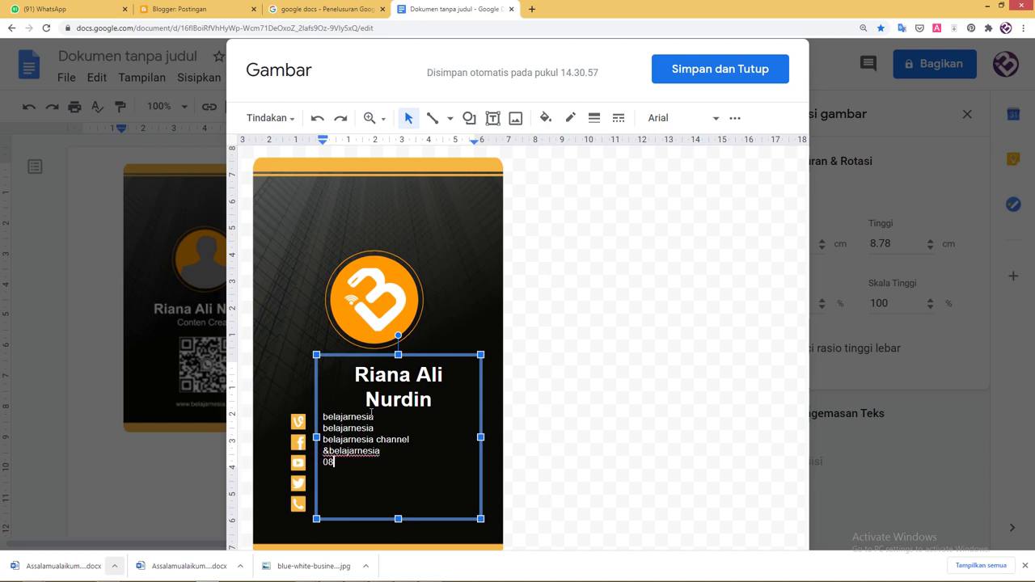
{"action": "type", "text": "091"}
Apply 1.5 line spacing to the five contact lines.
{"action": "key", "text": "ctrl+a"}
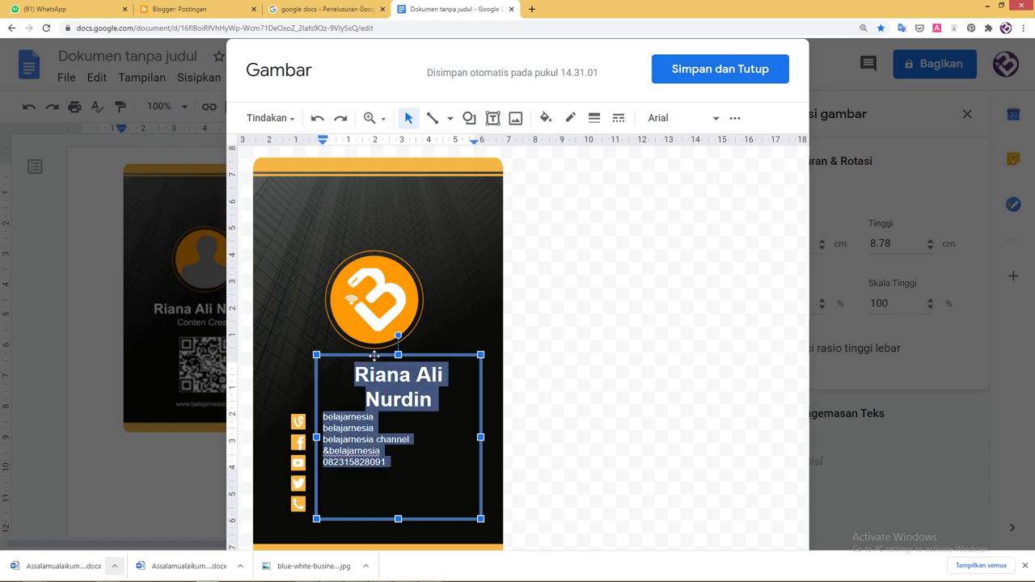
{"action": "key", "text": "Right"}
{"action": "key", "text": "ctrl+a"}
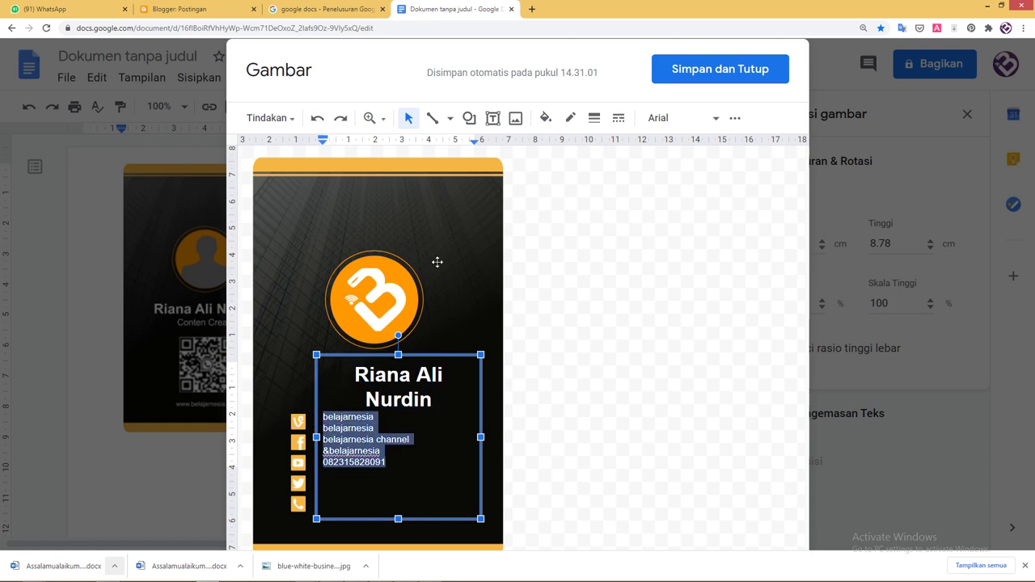
{"action": "left_click", "coordinate": [735, 119]}
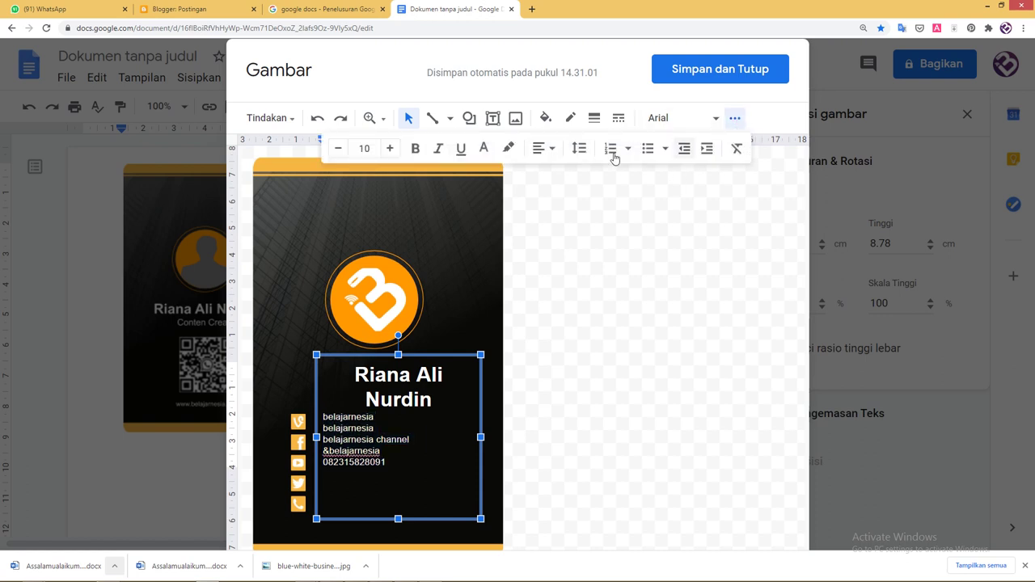
{"action": "left_click", "coordinate": [579, 149]}
{"action": "left_click", "coordinate": [603, 229]}
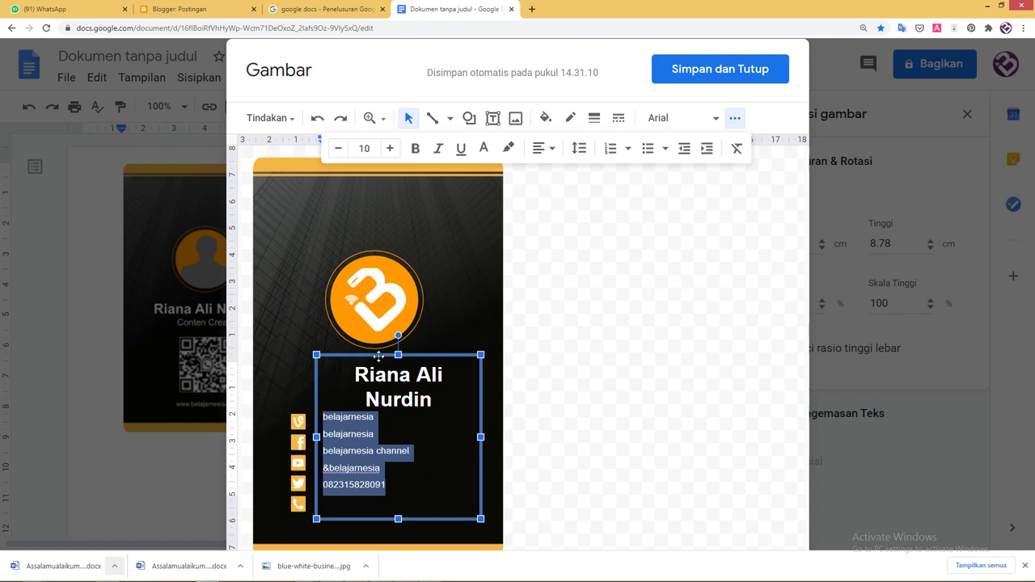
{"action": "left_click_drag", "start_coordinate": [379, 355], "coordinate": [374, 362]}
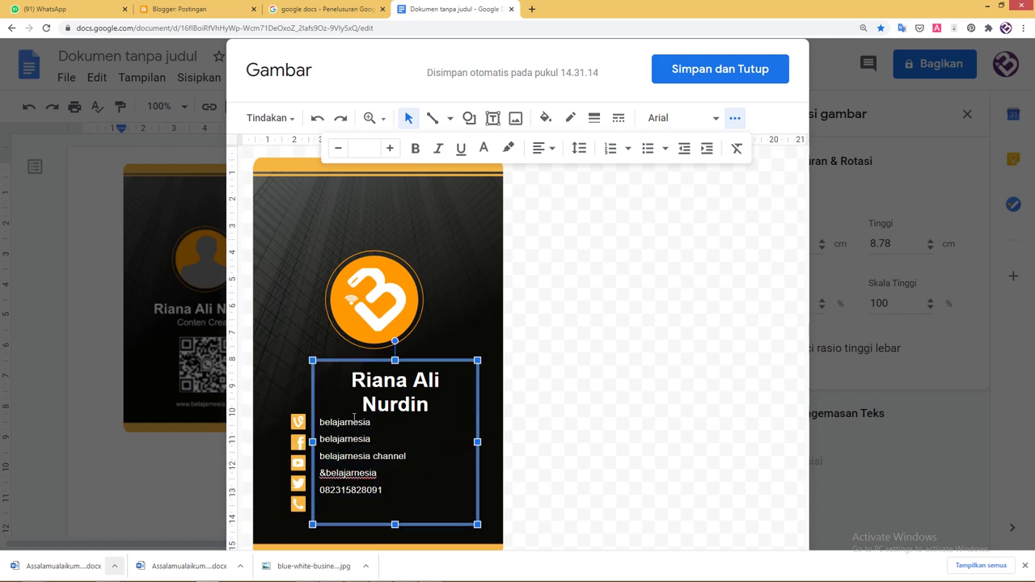
Fine-tune the contact lines' custom line spacing, trying 1.7 before settling on 1.5.
{"action": "left_click_drag", "start_coordinate": [385, 489], "coordinate": [320, 421]}
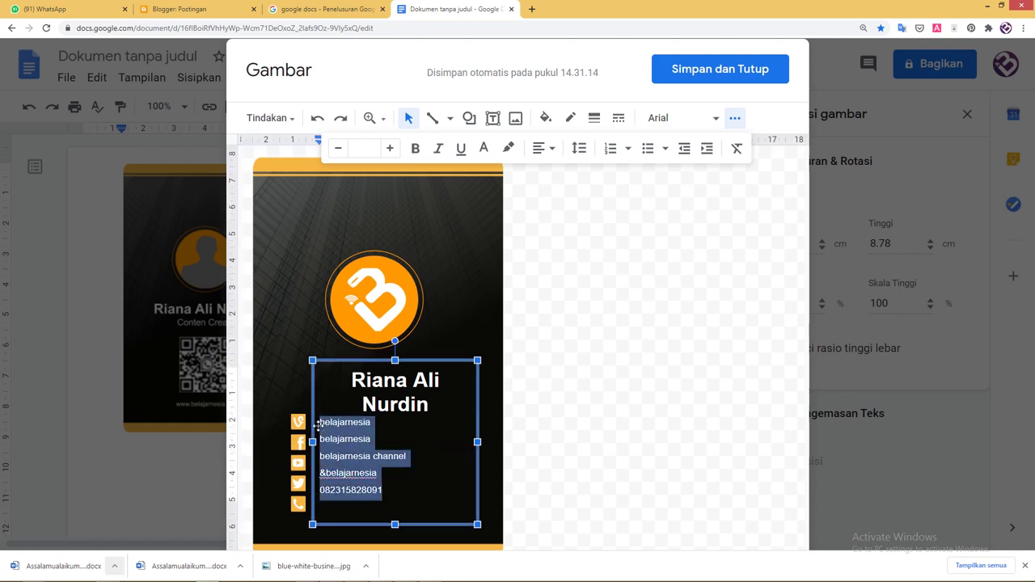
{"action": "left_click", "coordinate": [664, 149]}
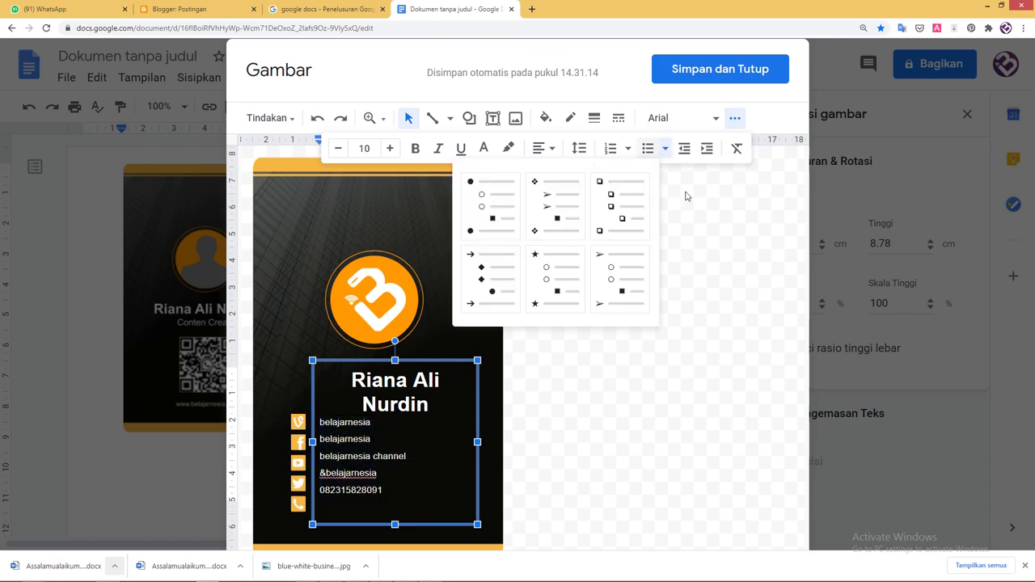
{"action": "left_click", "coordinate": [579, 149]}
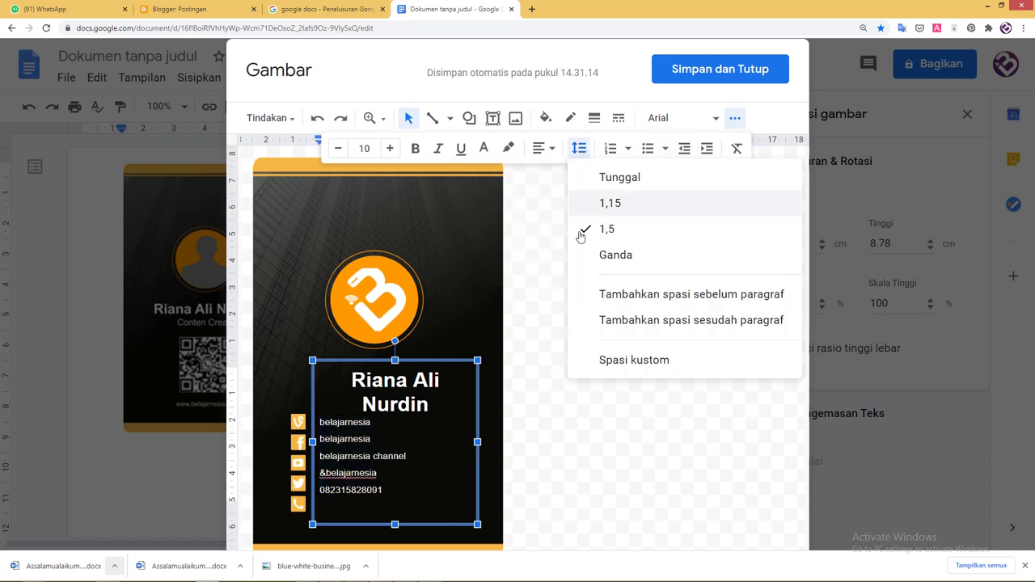
{"action": "left_click", "coordinate": [624, 363]}
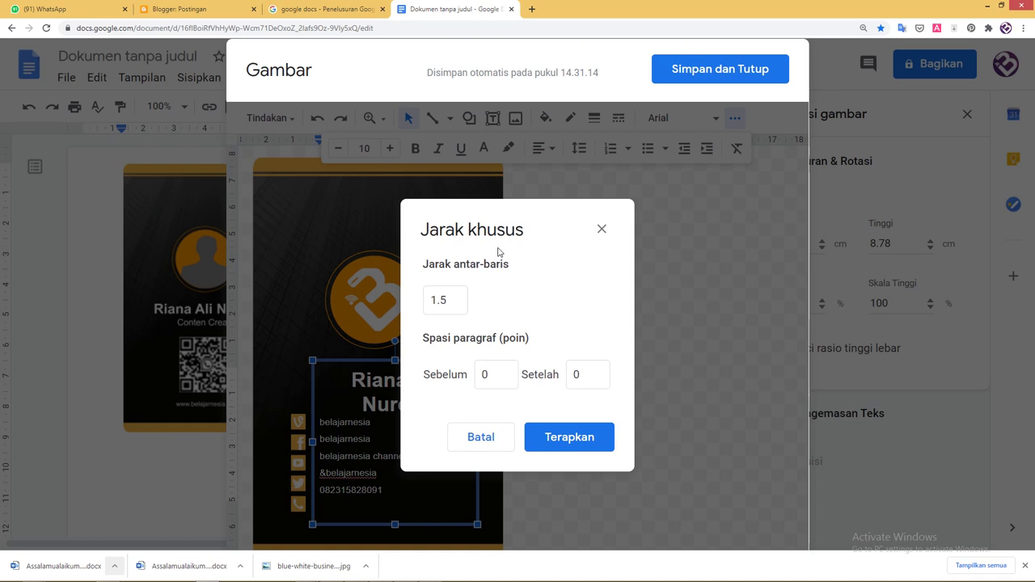
{"action": "left_click_drag", "start_coordinate": [558, 215], "coordinate": [671, 217]}
{"action": "left_click_drag", "start_coordinate": [618, 296], "coordinate": [606, 295]}
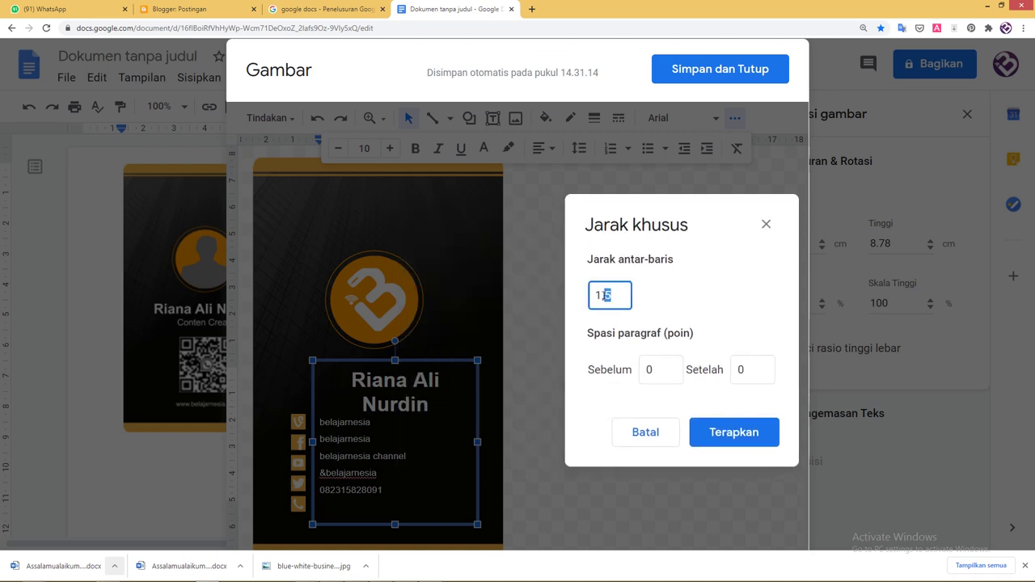
{"action": "type", "text": "7"}
{"action": "key", "text": "Return"}
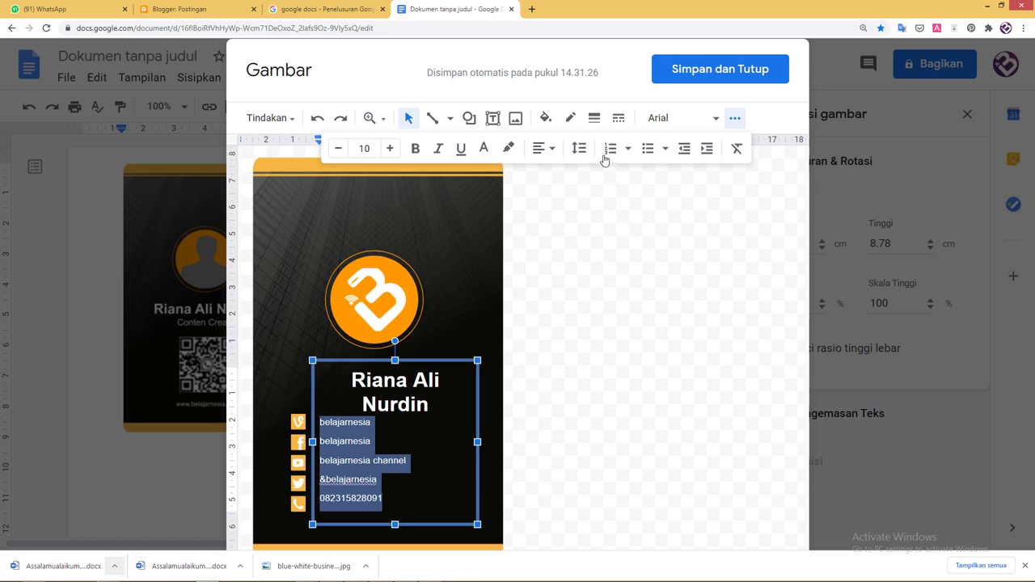
{"action": "left_click", "coordinate": [579, 148]}
{"action": "left_click", "coordinate": [630, 386]}
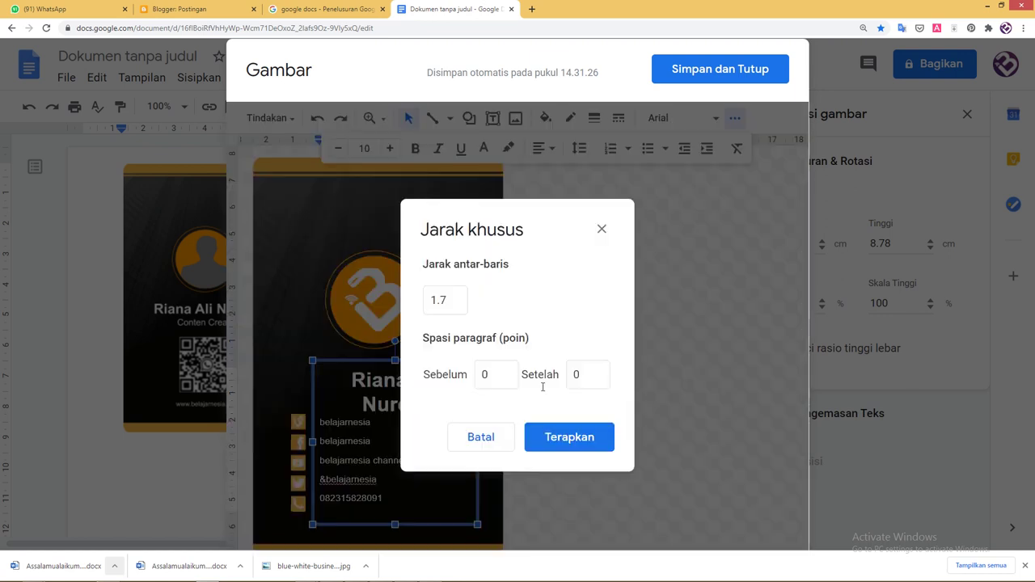
{"action": "left_click_drag", "start_coordinate": [456, 309], "coordinate": [442, 303]}
{"action": "type", "text": "5"}
{"action": "key", "text": "Return"}
Delete the name title from the back's text box.
{"action": "left_click", "coordinate": [590, 343]}
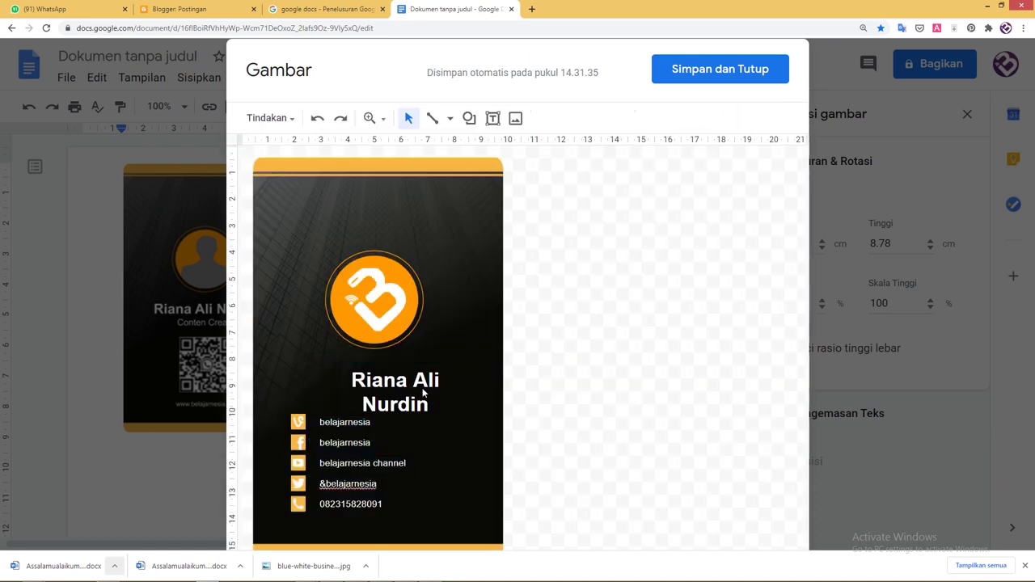
{"action": "left_click", "coordinate": [353, 380]}
{"action": "left_click_drag", "start_coordinate": [353, 381], "coordinate": [442, 400]}
{"action": "key", "text": "ctrl+c"}
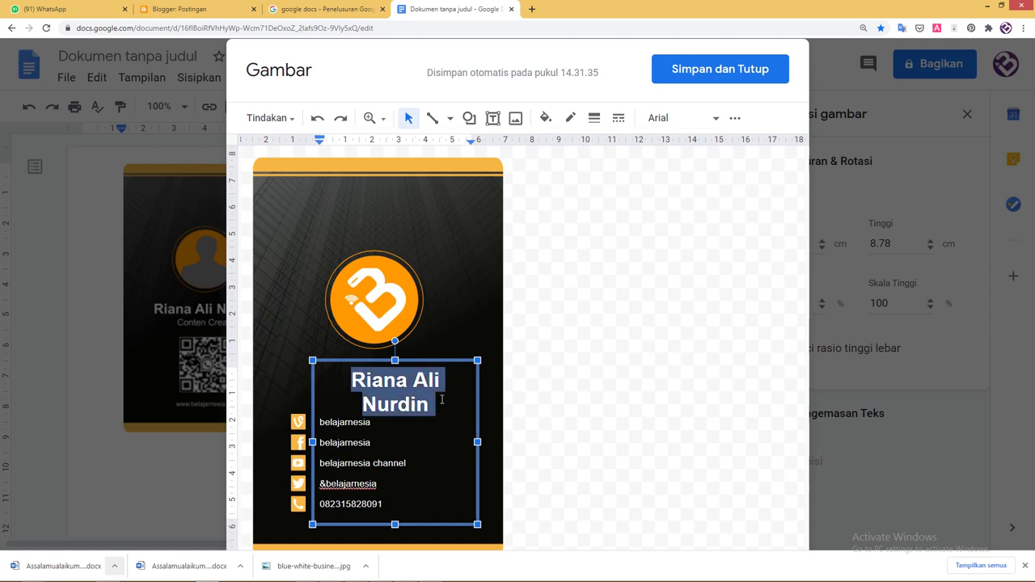
{"action": "key", "text": "BackSpace"}
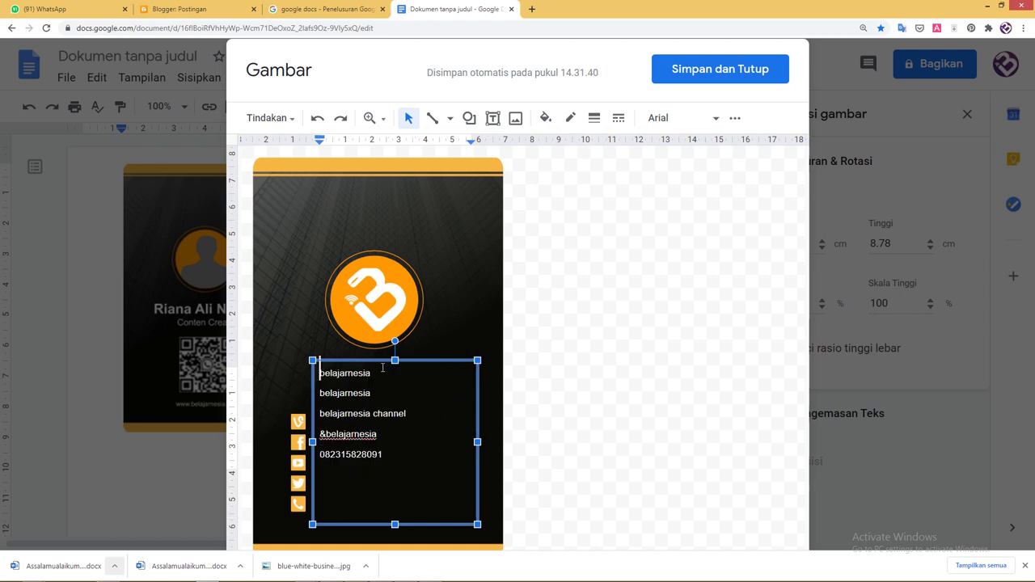
Reposition the contact text box beside the icons and duplicate it.
{"action": "left_click_drag", "start_coordinate": [381, 360], "coordinate": [380, 411]}
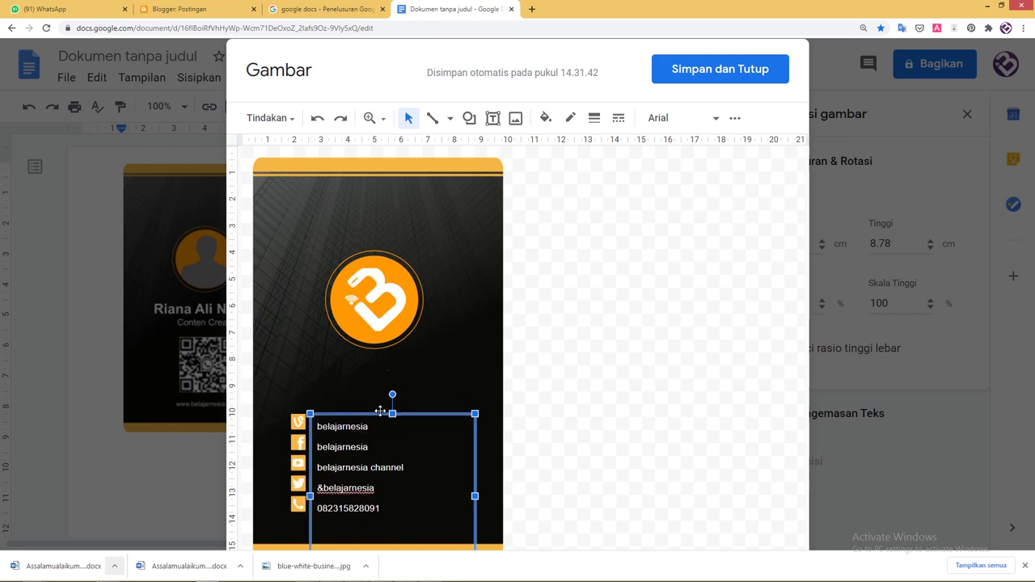
{"action": "key", "text": "ctrl+minus"}
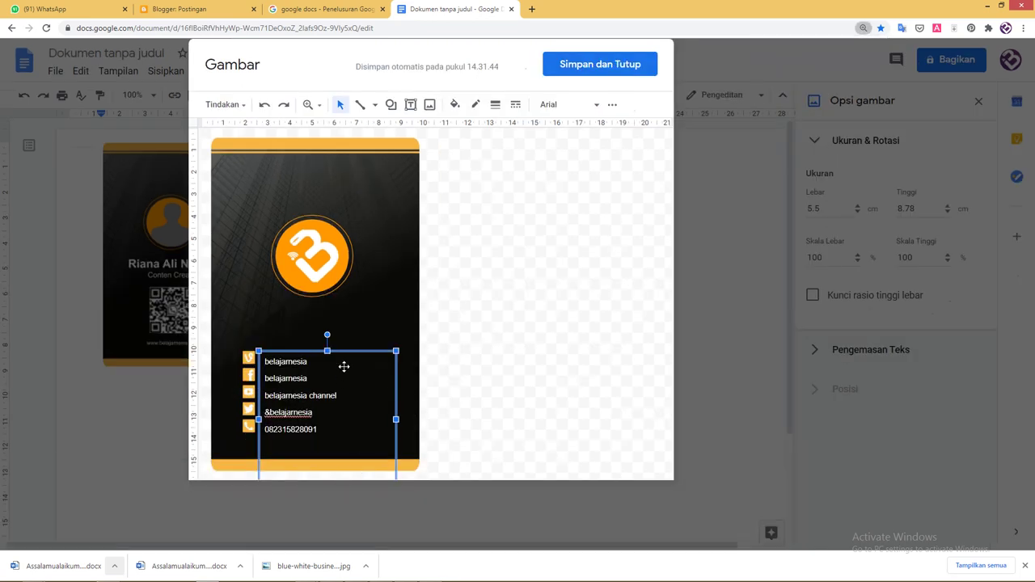
{"action": "left_click_drag", "start_coordinate": [343, 366], "coordinate": [344, 414]}
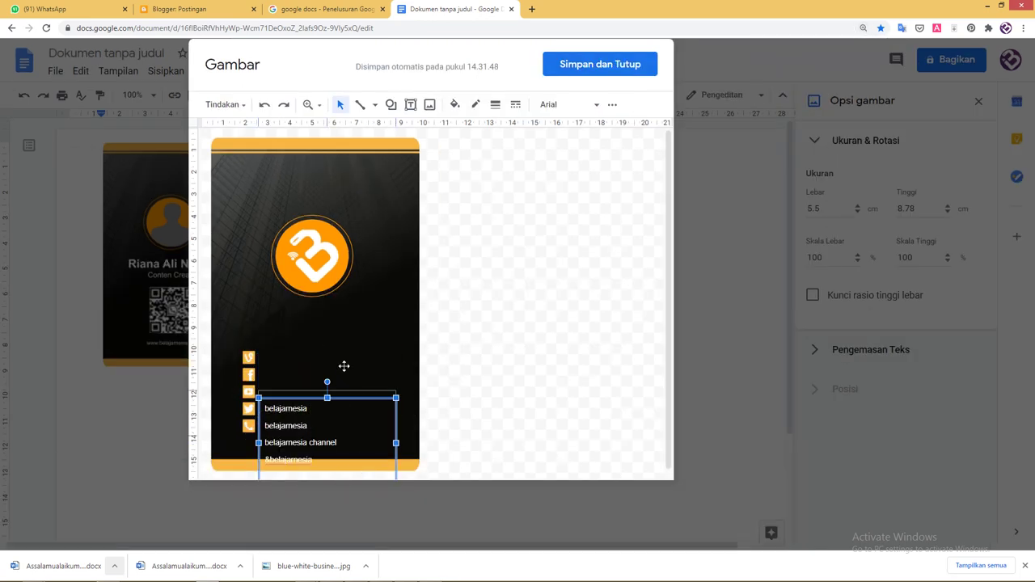
{"action": "mouse_move", "coordinate": [344, 367]}
{"action": "left_mouse_down"}
{"action": "mouse_move", "coordinate": [316, 293]}
{"action": "mouse_move", "coordinate": [311, 308]}
{"action": "mouse_move", "coordinate": [371, 334]}
{"action": "left_mouse_up"}
{"action": "key", "text": "ctrl+d"}
Paste the copied text under the logo and replace it with 'Referensi Belajar Online'.
{"action": "key", "text": "Return"}
{"action": "key", "text": "ctrl+v"}
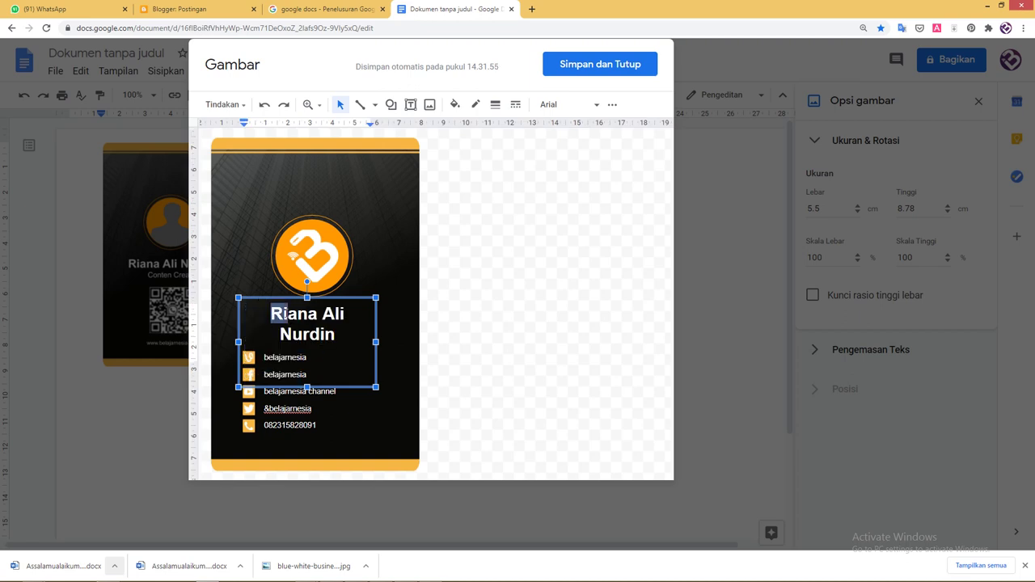
{"action": "type", "text": "Refer"}
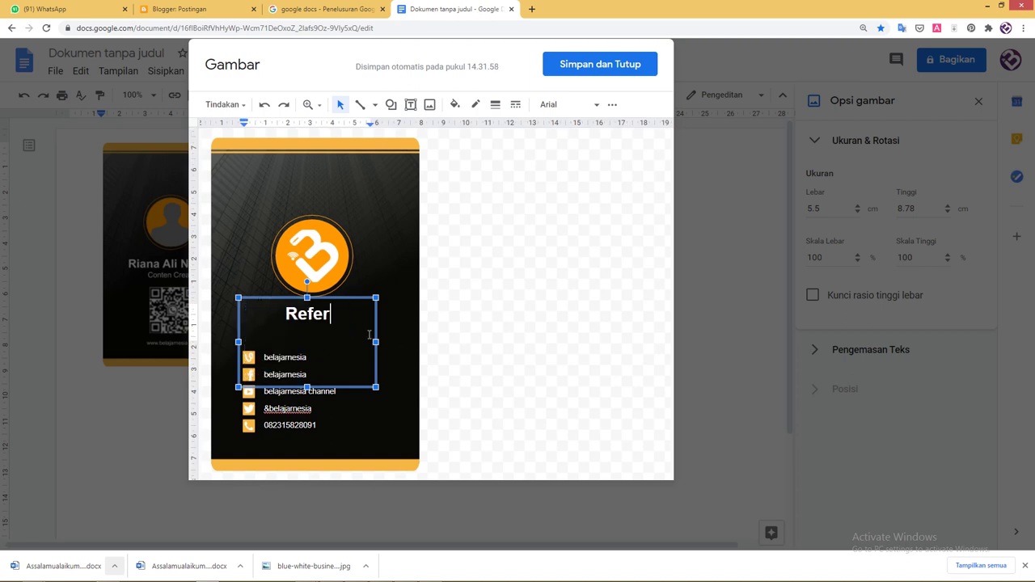
{"action": "type", "text": "ensi Be"}
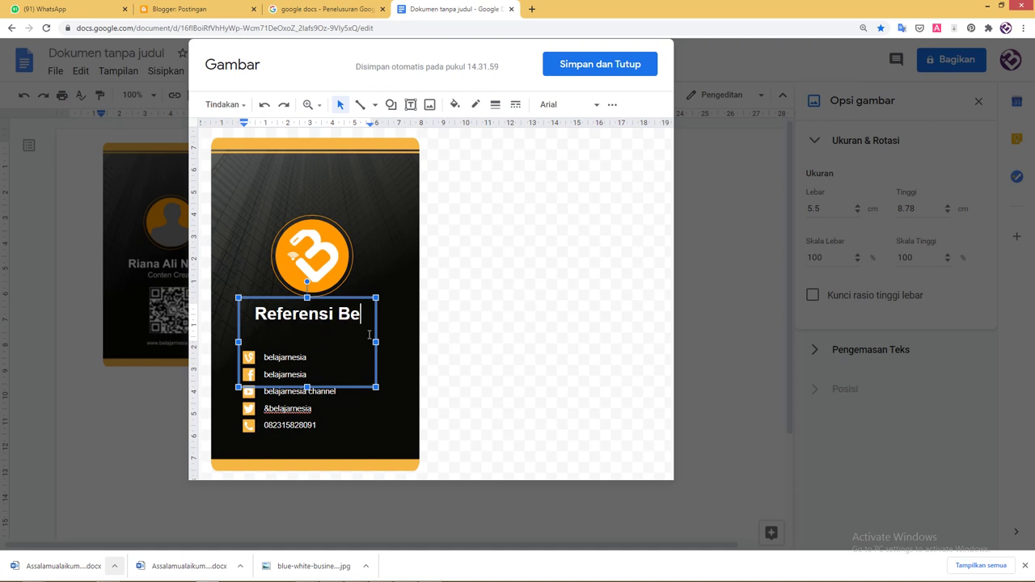
{"action": "type", "text": "lajar Onl"}
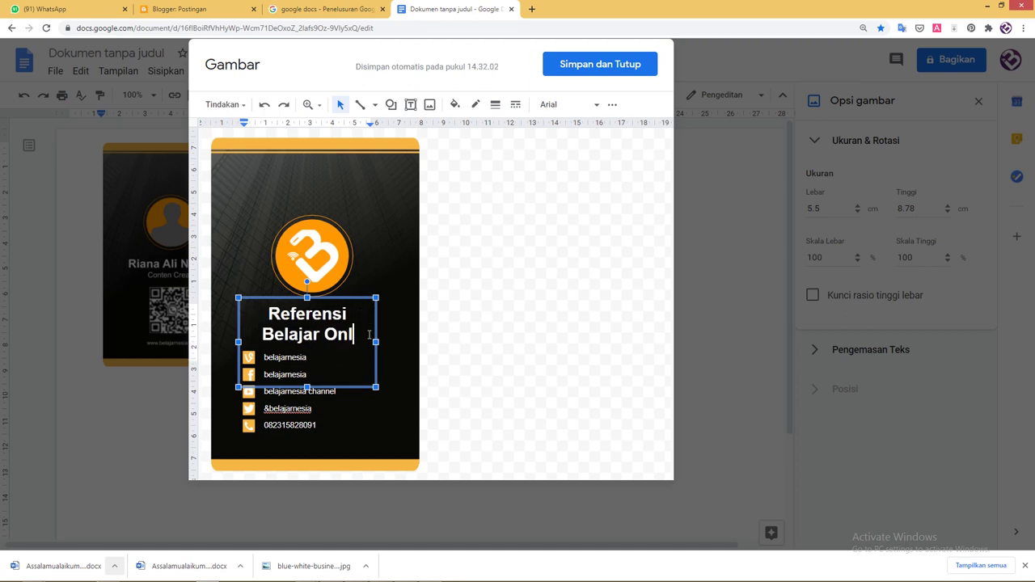
{"action": "type", "text": "ine"}
Size the title to 14 pt, widen its box to one line, and centre it under the logo.
{"action": "key", "text": "ctrl+a"}
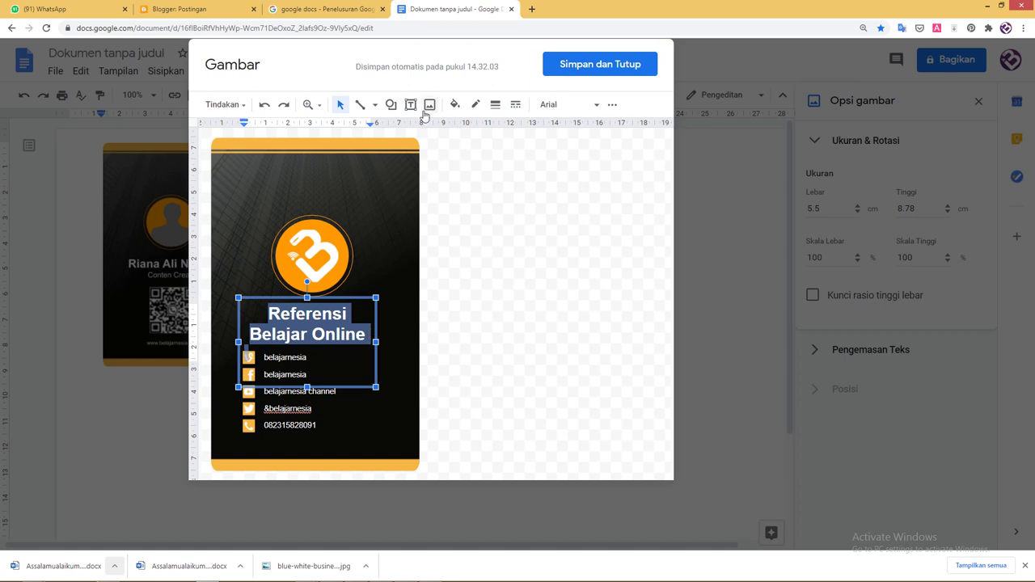
{"action": "left_click", "coordinate": [614, 108]}
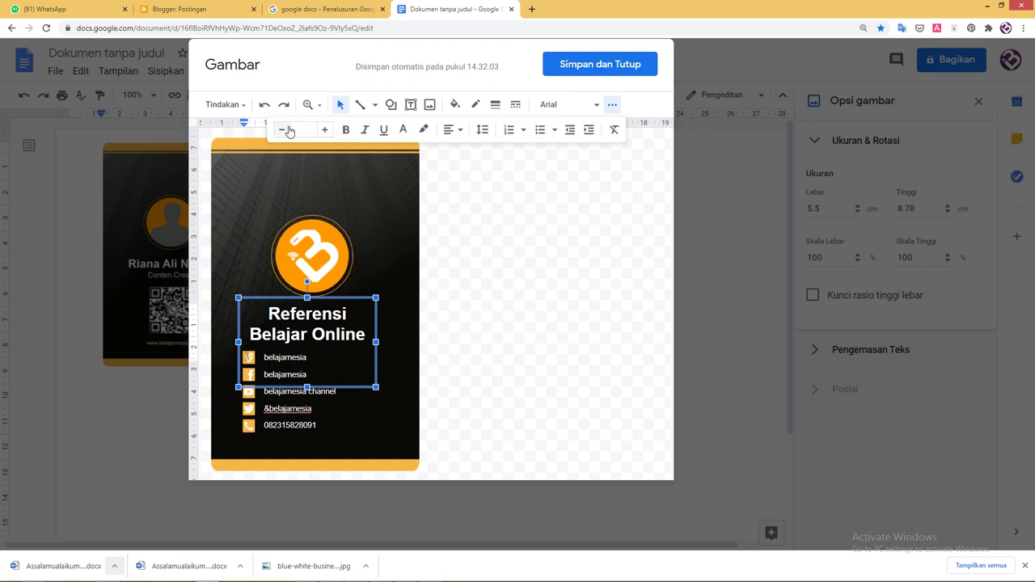
{"action": "left_click", "coordinate": [282, 130]}
{"action": "left_click", "coordinate": [283, 130]}
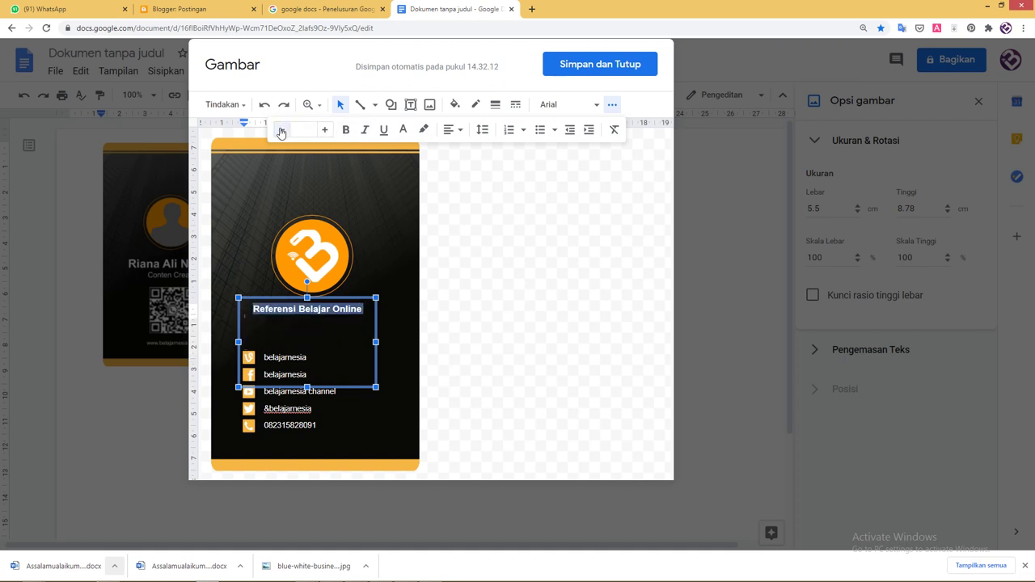
{"action": "left_click", "coordinate": [324, 130]}
{"action": "left_click", "coordinate": [324, 129]}
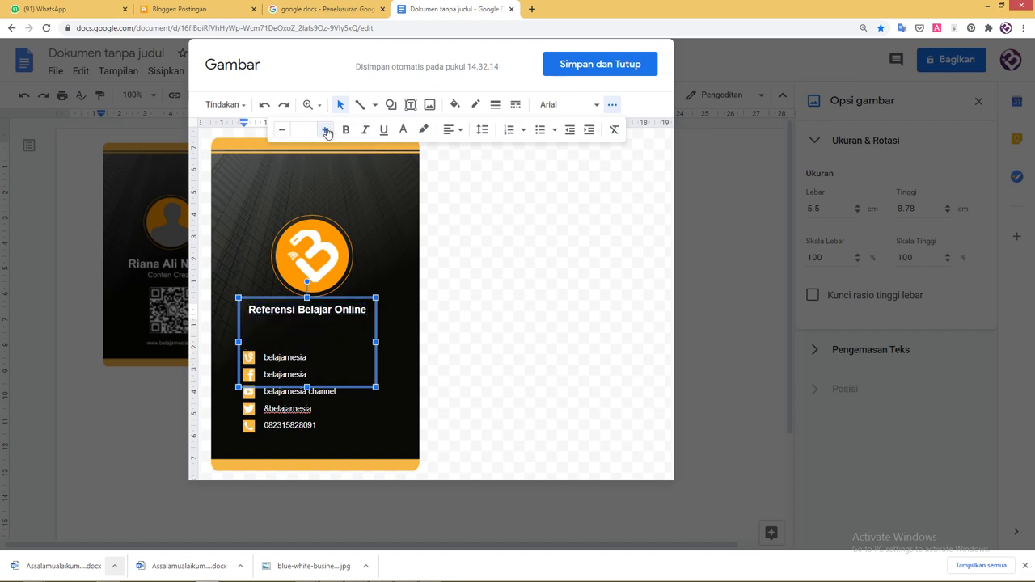
{"action": "left_click", "coordinate": [325, 130]}
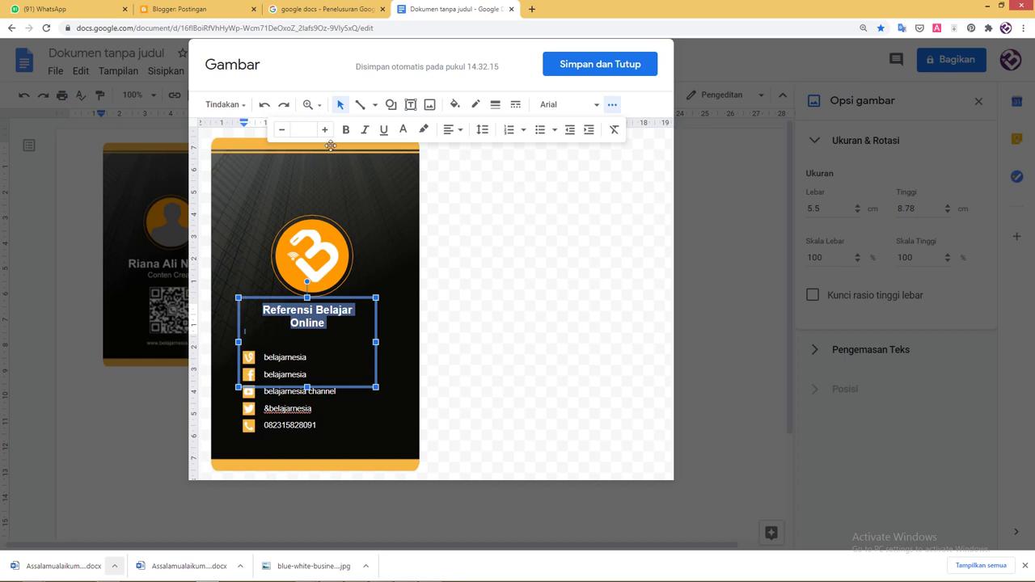
{"action": "left_click_drag", "start_coordinate": [377, 343], "coordinate": [406, 343]}
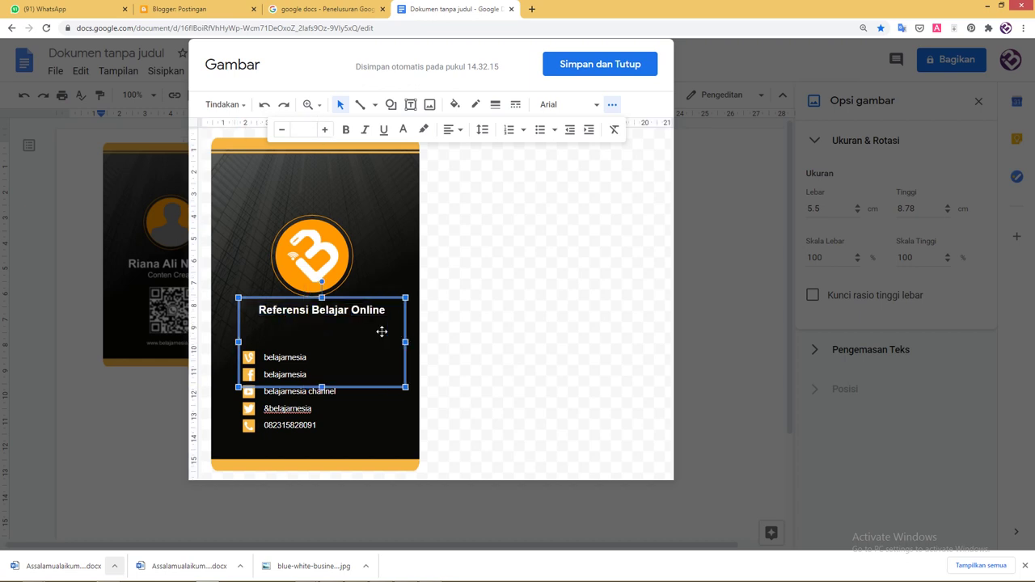
{"action": "left_click_drag", "start_coordinate": [342, 298], "coordinate": [319, 326]}
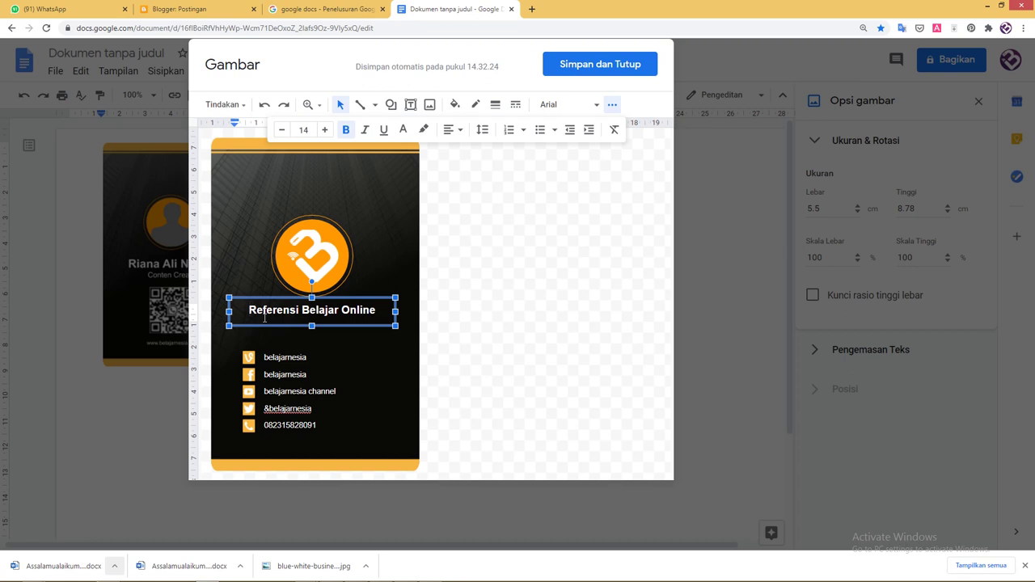
{"action": "key", "text": "Return"}
{"action": "key", "text": "Delete"}
{"action": "key", "text": "ctrl+Right"}
{"action": "key", "text": "Return"}
{"action": "type", "text": "www.belaja"}
{"action": "type", "text": "rnesia"}
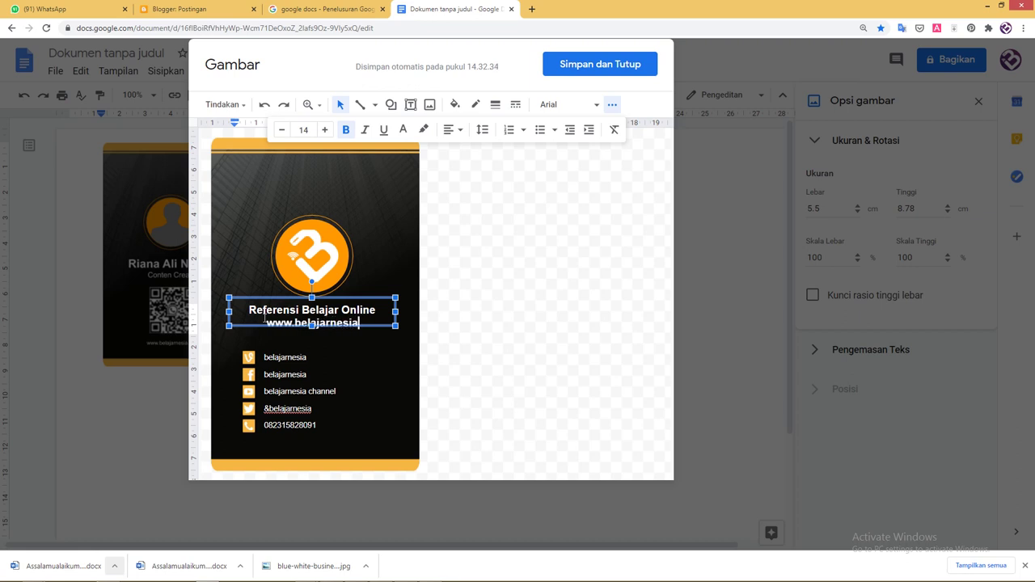
{"action": "type", "text": ".com"}
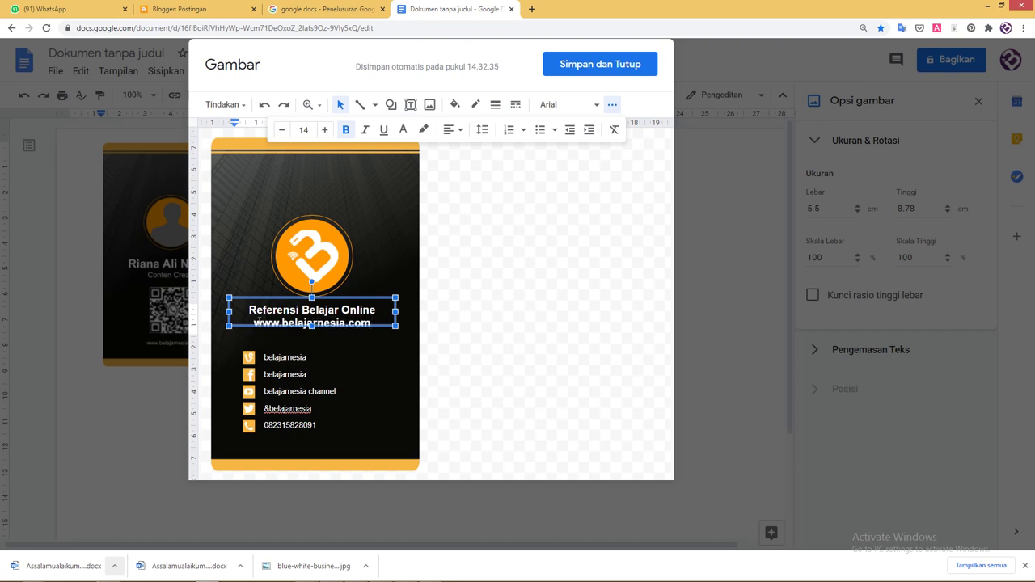
{"action": "left_click_drag", "start_coordinate": [254, 322], "coordinate": [386, 327]}
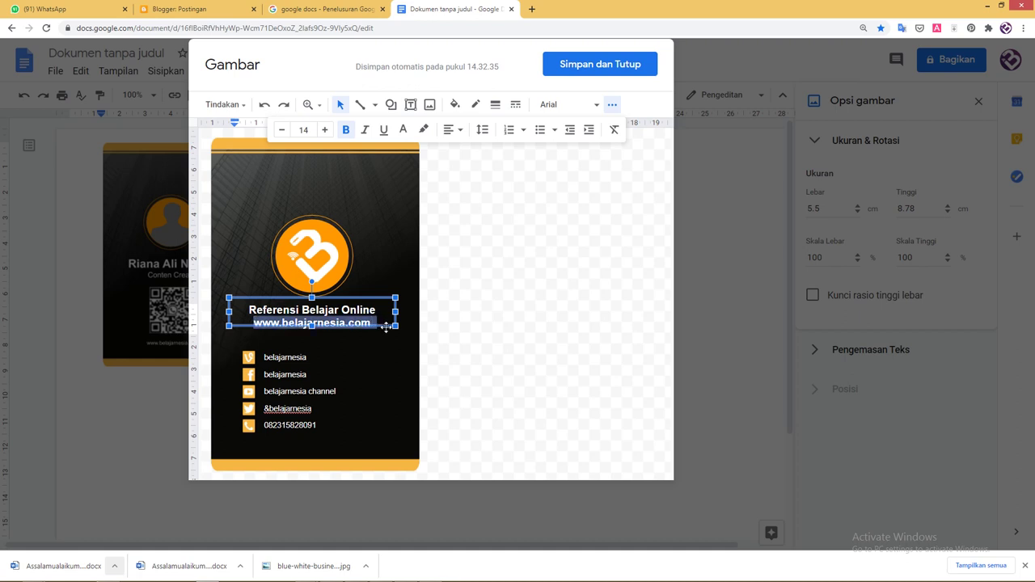
{"action": "left_click", "coordinate": [347, 131]}
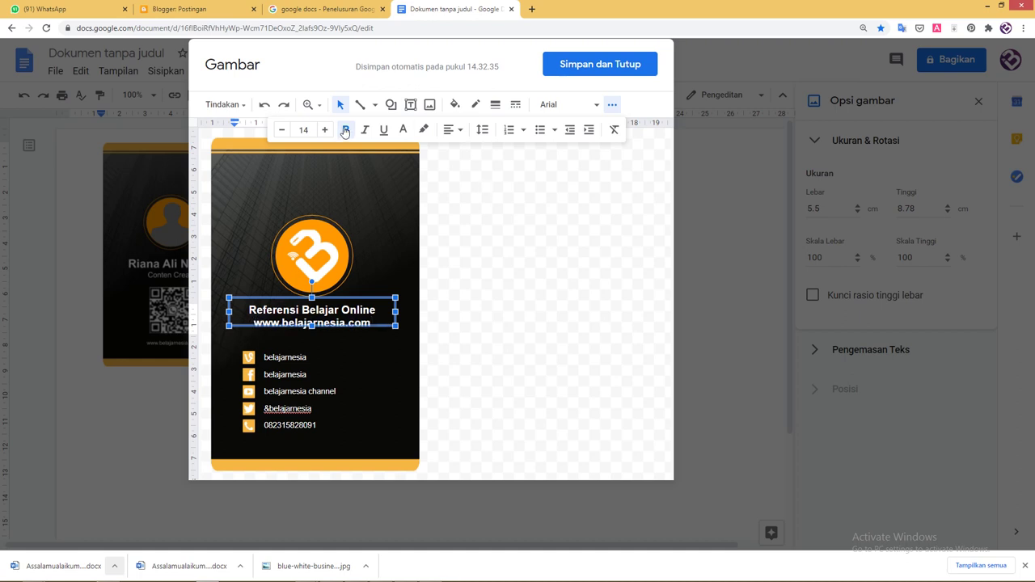
{"action": "left_click", "coordinate": [282, 130]}
{"action": "left_click", "coordinate": [281, 131]}
{"action": "left_click", "coordinate": [279, 375]}
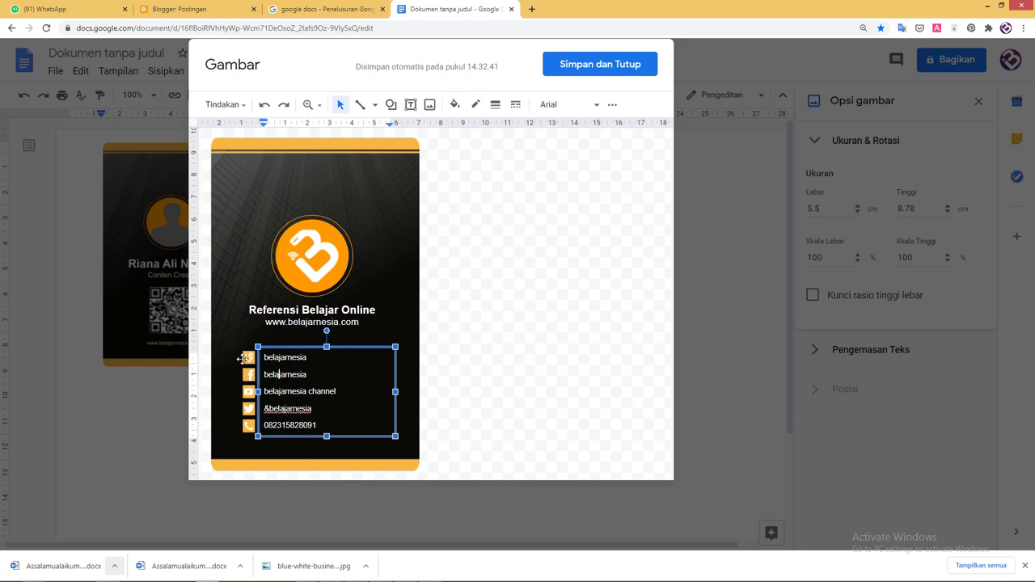
Move the icon-and-handle contact group up beneath the website line.
{"action": "left_click_drag", "start_coordinate": [513, 446], "coordinate": [209, 328]}
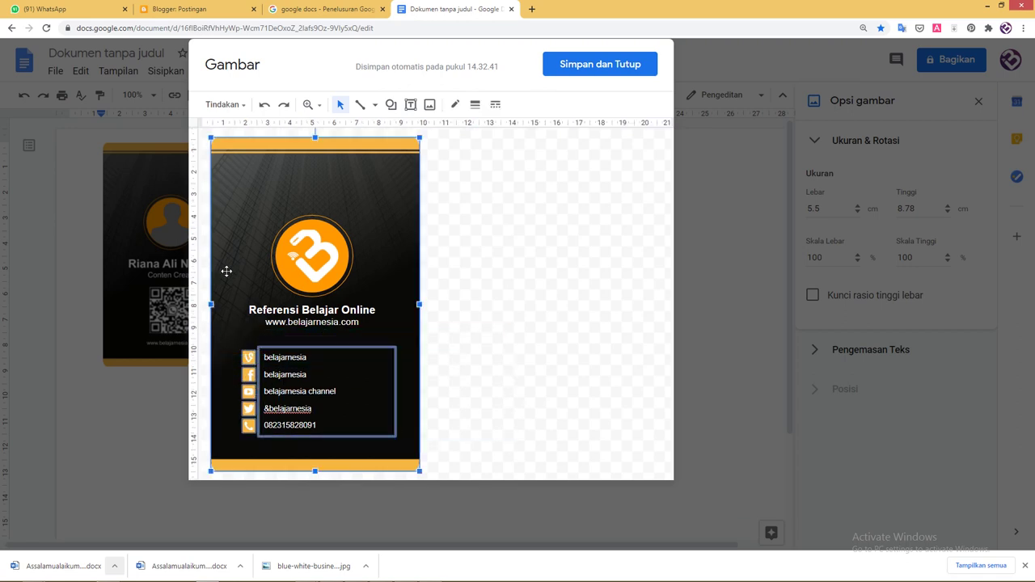
{"action": "left_click", "coordinate": [266, 352]}
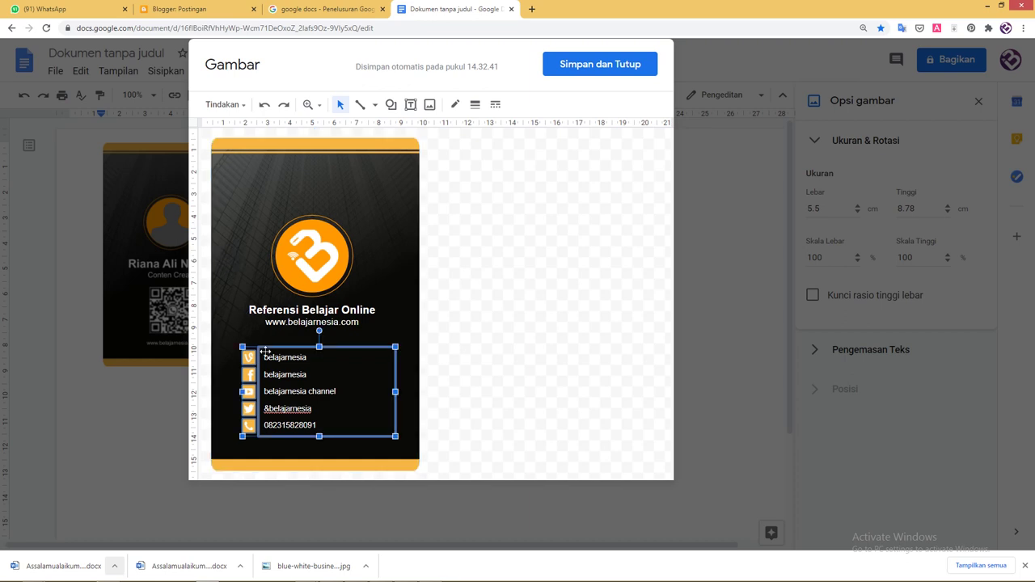
{"action": "left_click_drag", "start_coordinate": [268, 349], "coordinate": [284, 335]}
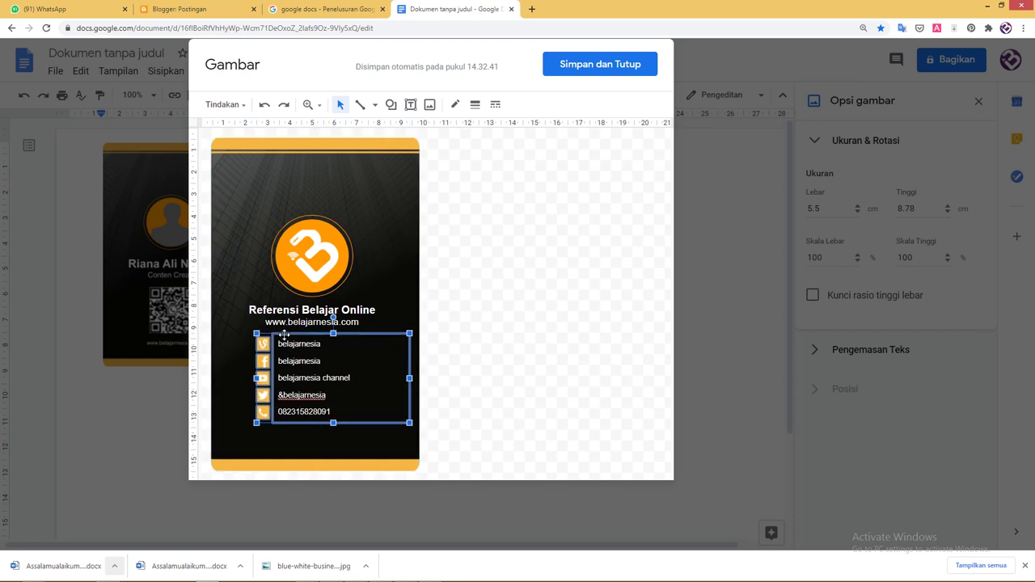
{"action": "left_click", "coordinate": [495, 343]}
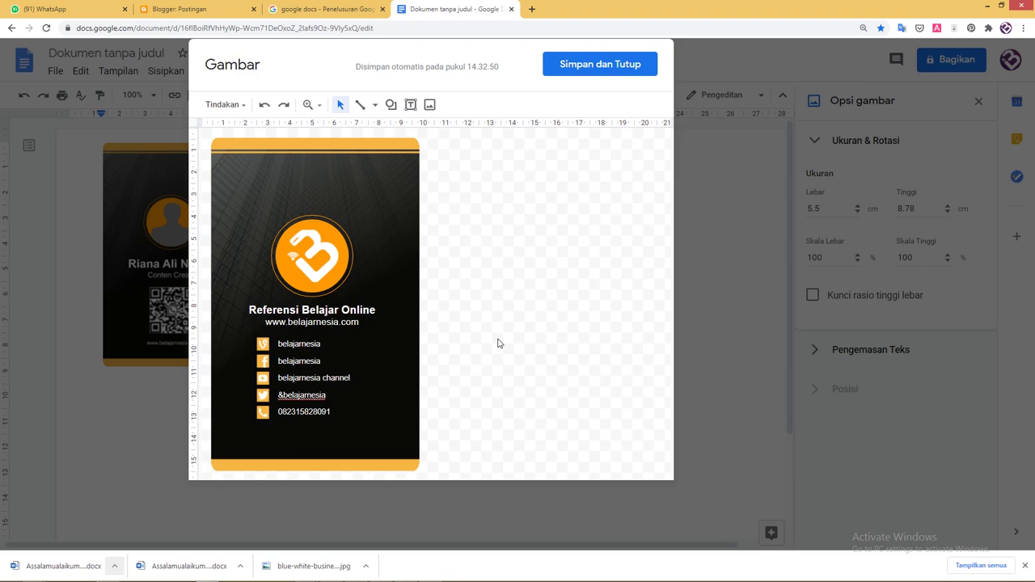
Save the back card into the document beside the front card and paste a second copy.
{"action": "left_click", "coordinate": [637, 71]}
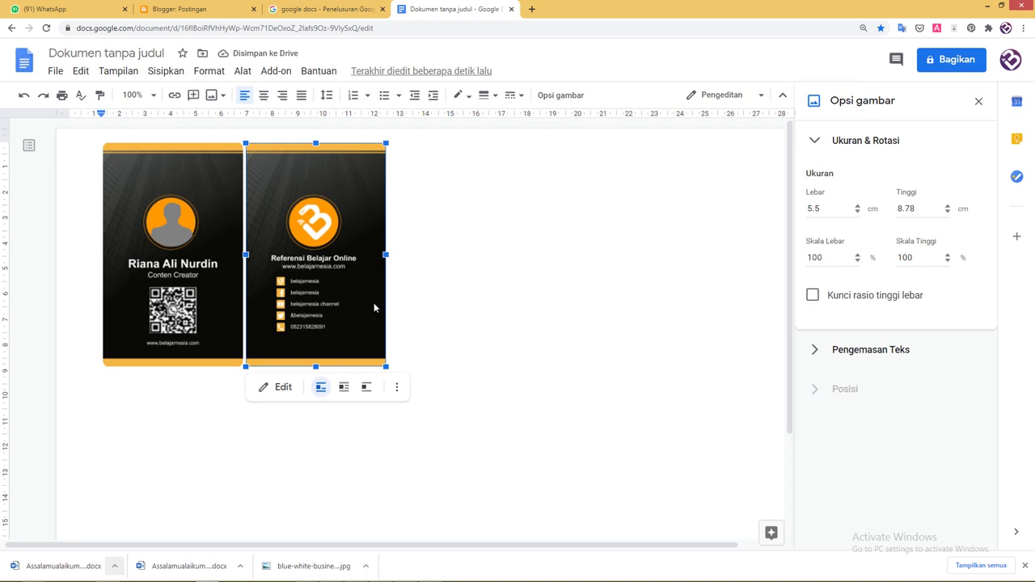
{"action": "left_click", "coordinate": [412, 312]}
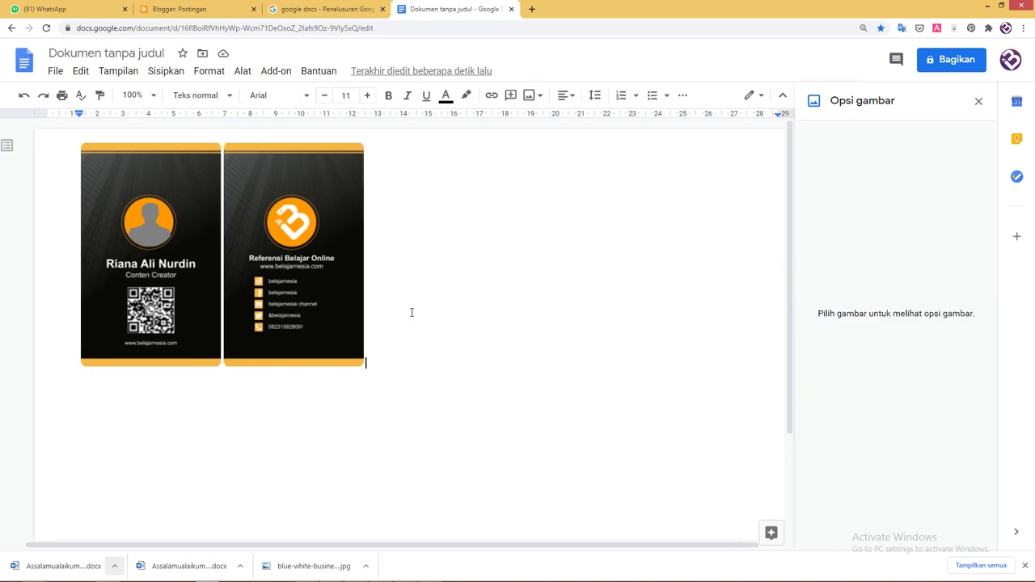
{"action": "key", "text": "ctrl+v"}
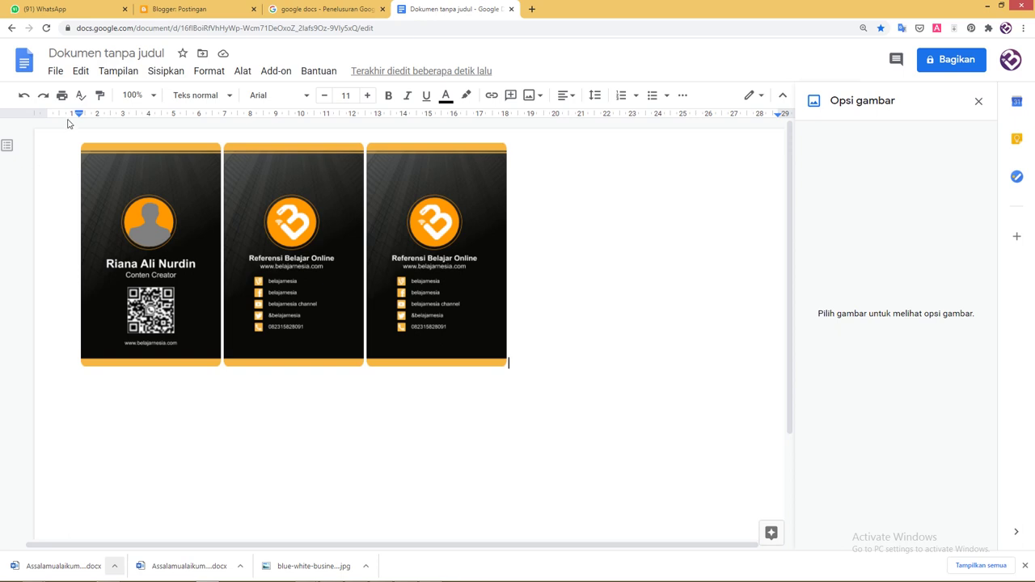
Download the document as a PDF (.pdf) and open the downloaded file.
{"action": "left_click", "coordinate": [54, 72]}
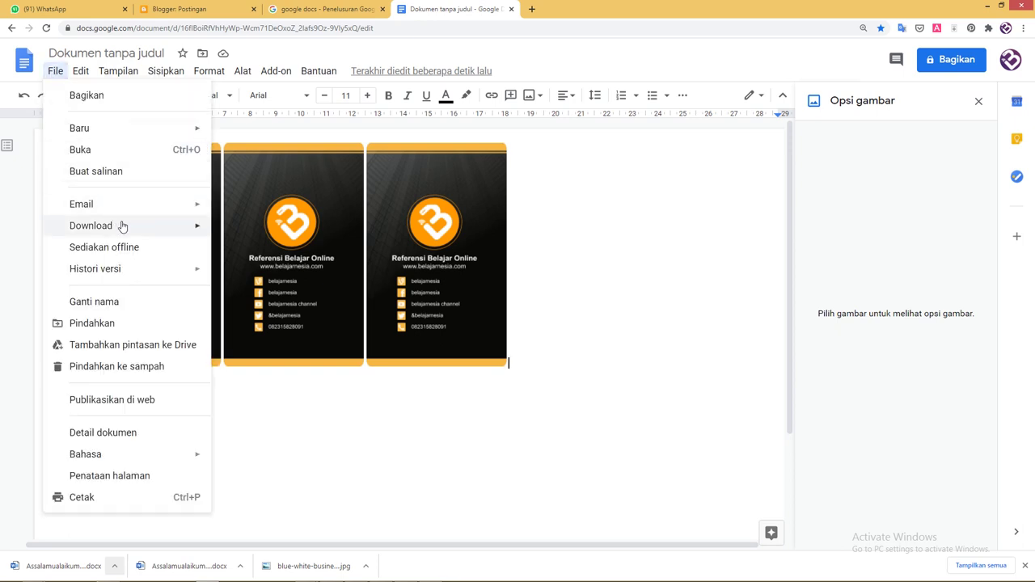
{"action": "mouse_move", "coordinate": [122, 226]}
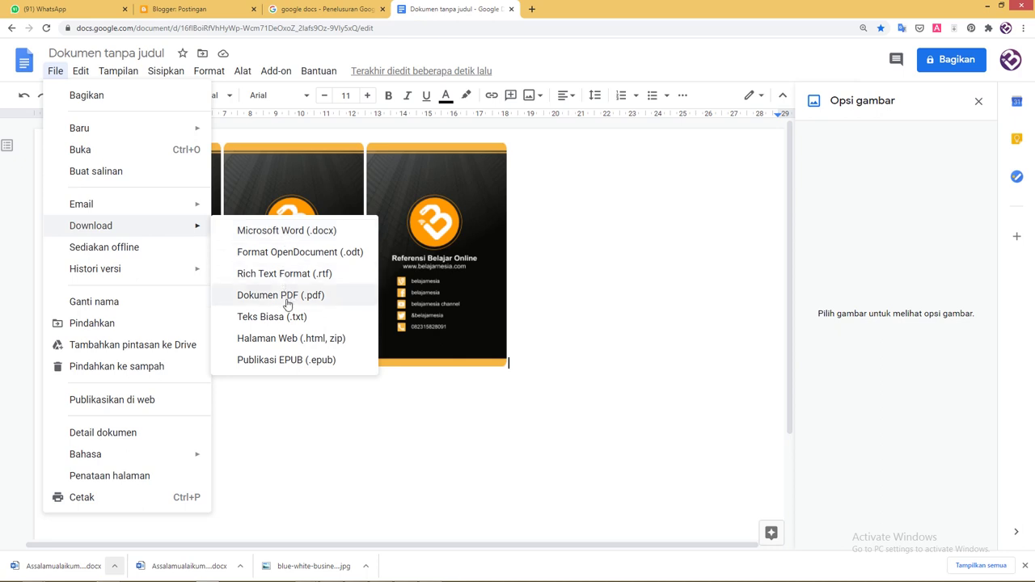
{"action": "left_click", "coordinate": [285, 295]}
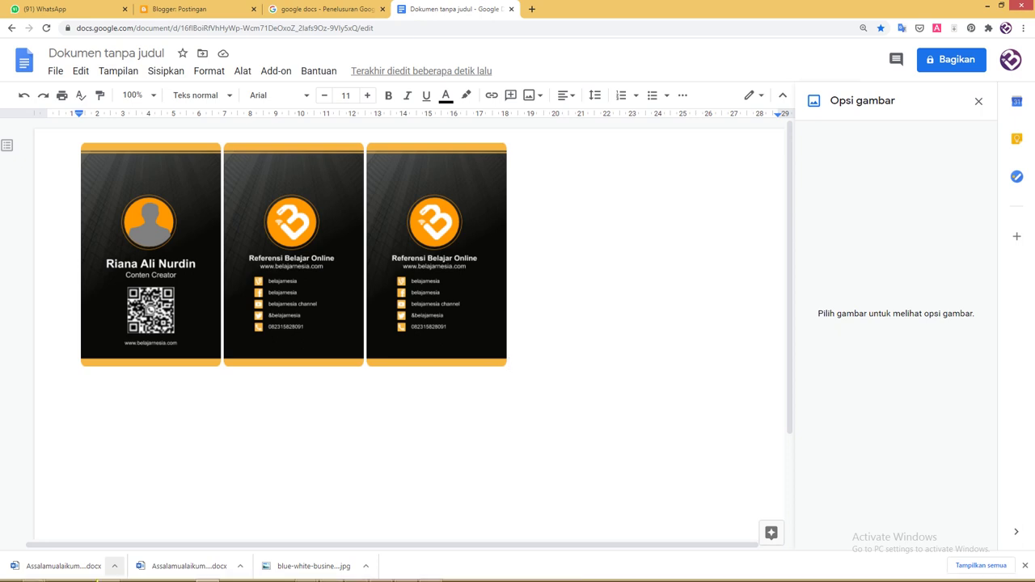
{"action": "mouse_move", "coordinate": [518, 574]}
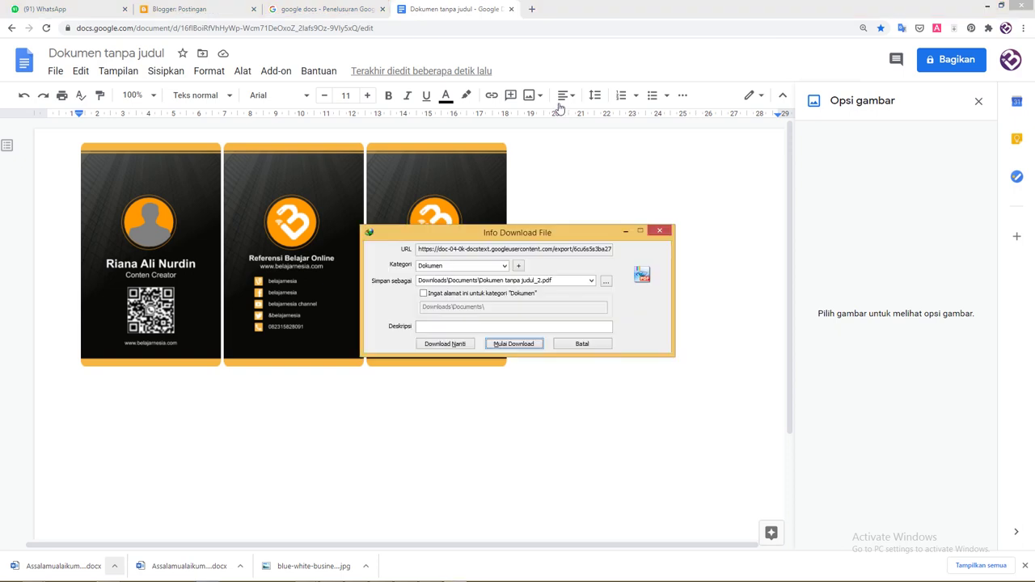
{"action": "left_click", "coordinate": [517, 344]}
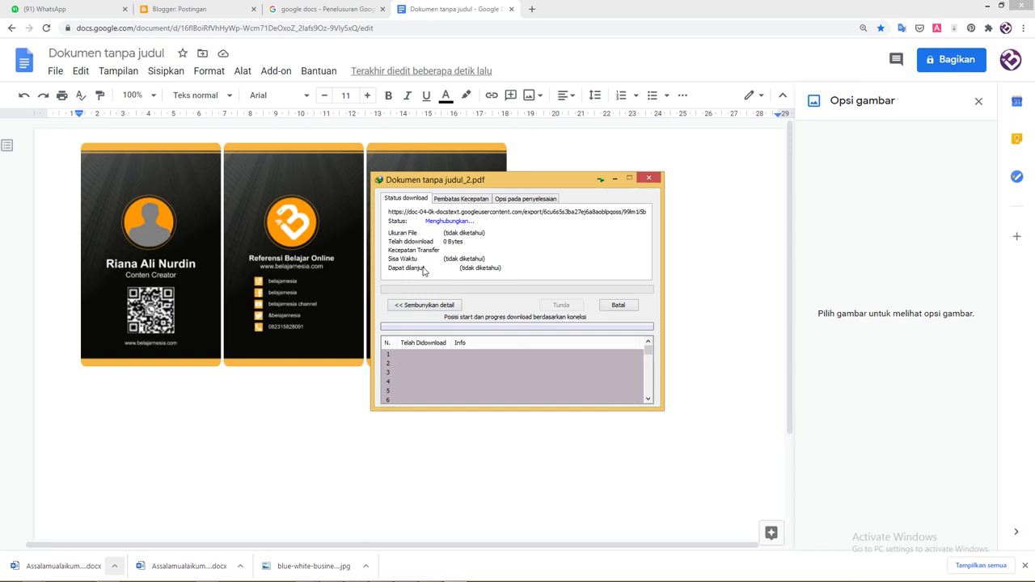
{"action": "left_click", "coordinate": [435, 331]}
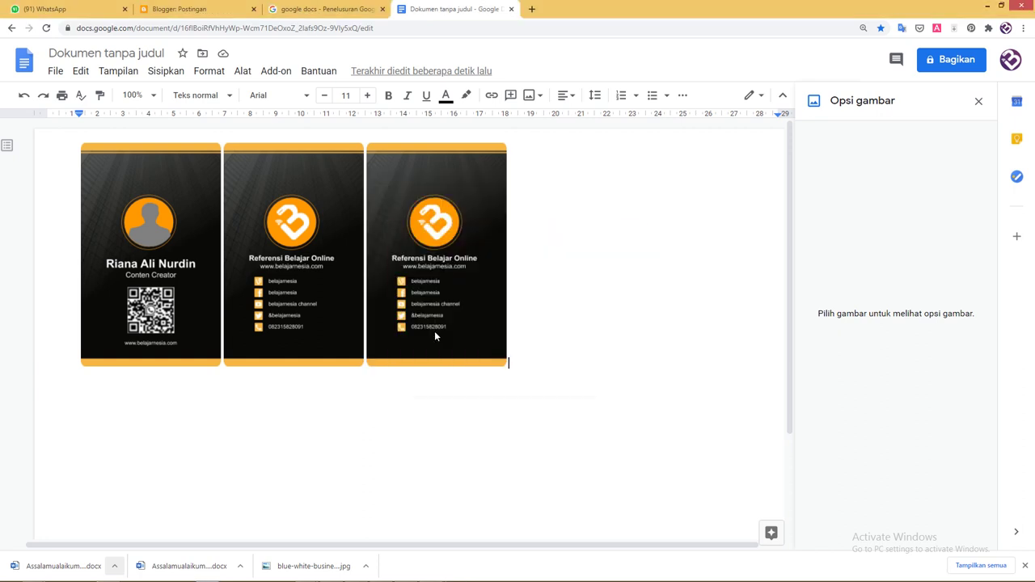